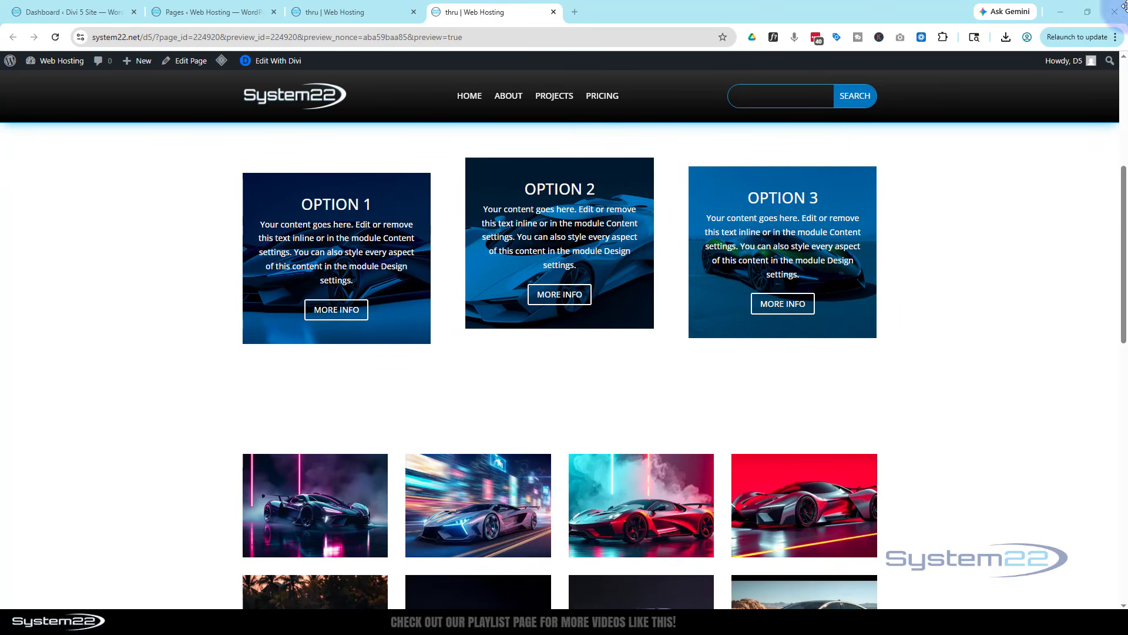
# Switch to the page's builder tab and delete the section holding the three option cards.
pyautogui.click(371, 12)
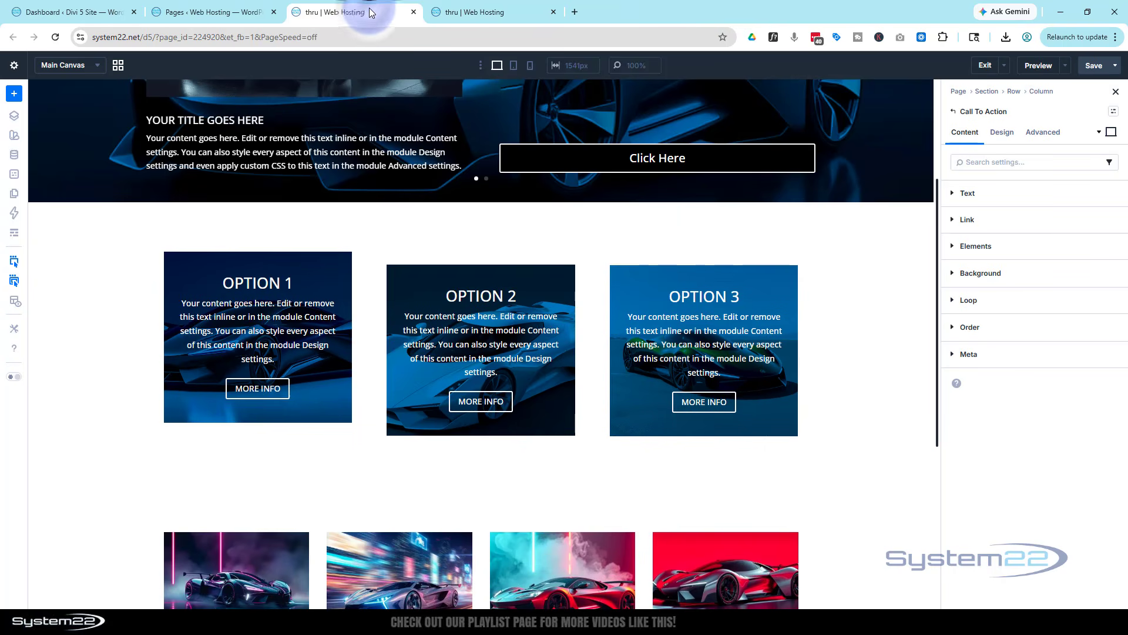
pyautogui.moveTo(83, 265)
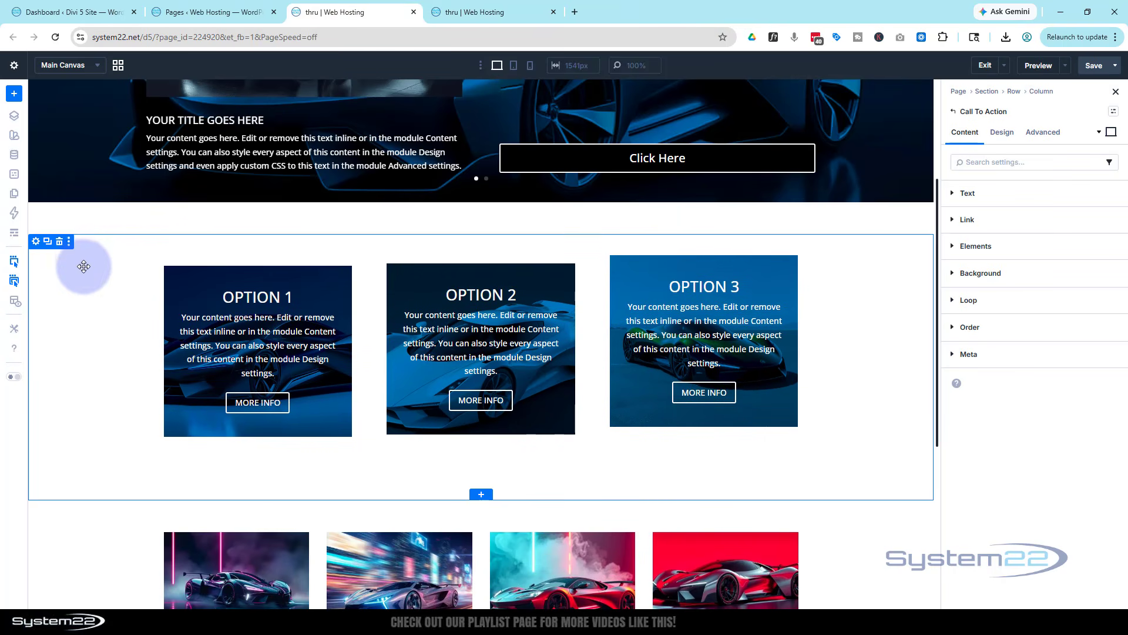
pyautogui.click(60, 242)
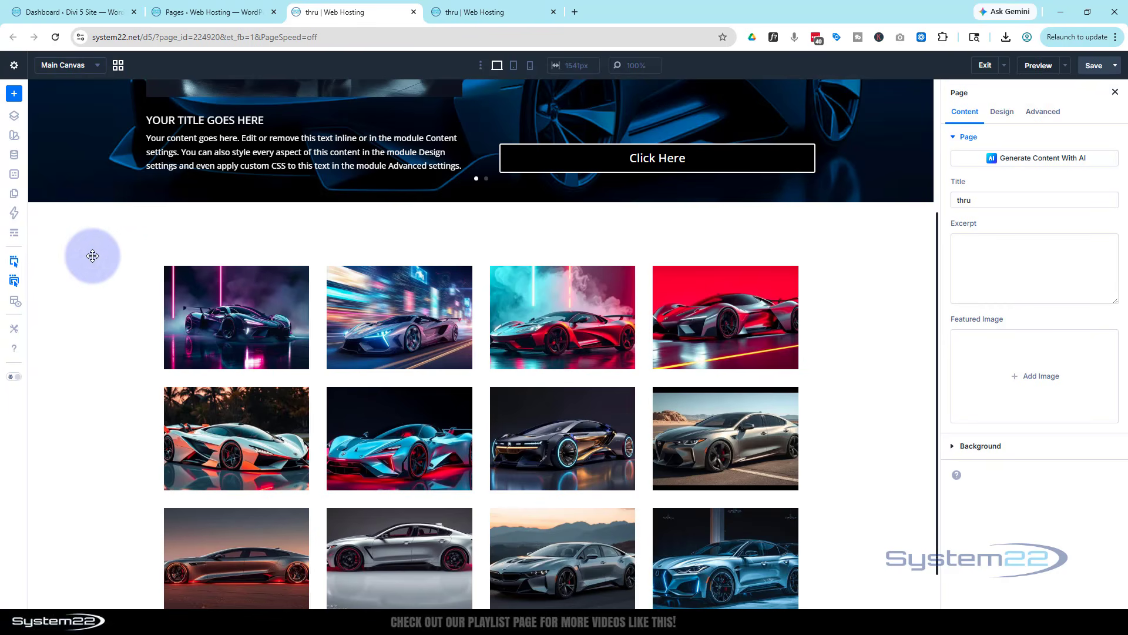
# Insert a new section with three equal columns below the hero slider and add a Call To Action module to its first column.
pyautogui.scroll(3, 93, 255)
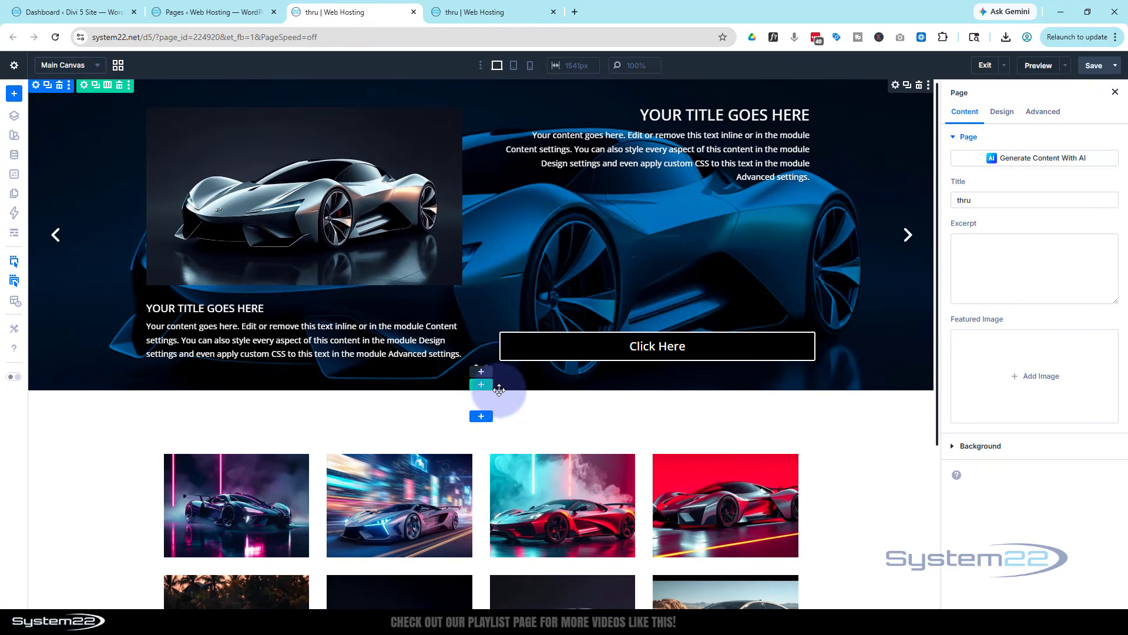
pyautogui.click(481, 418)
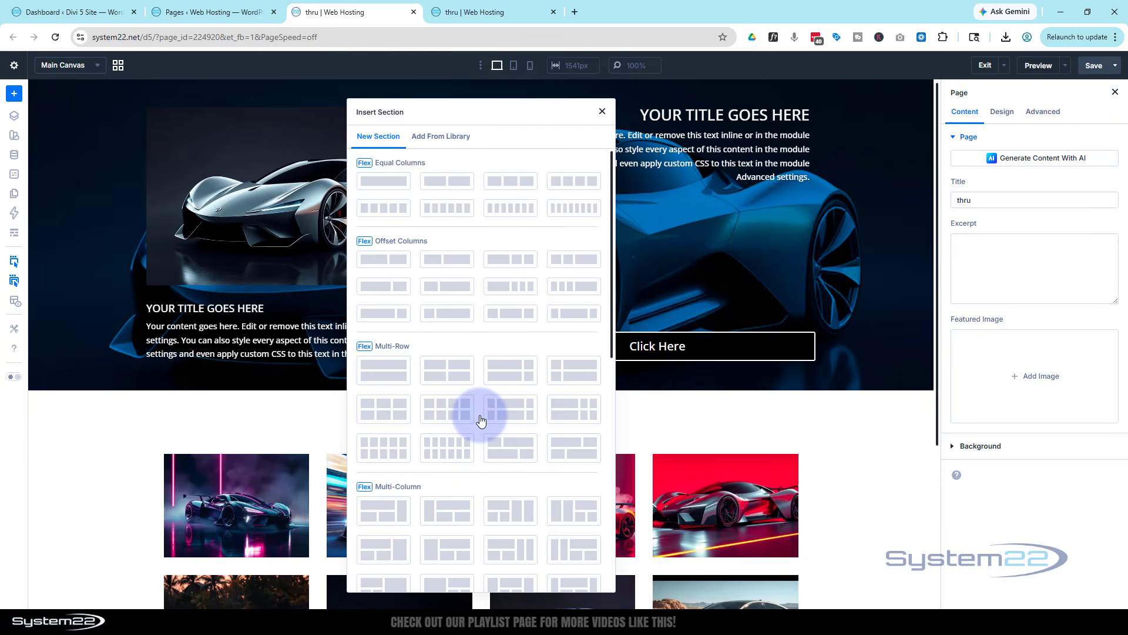
pyautogui.click(512, 181)
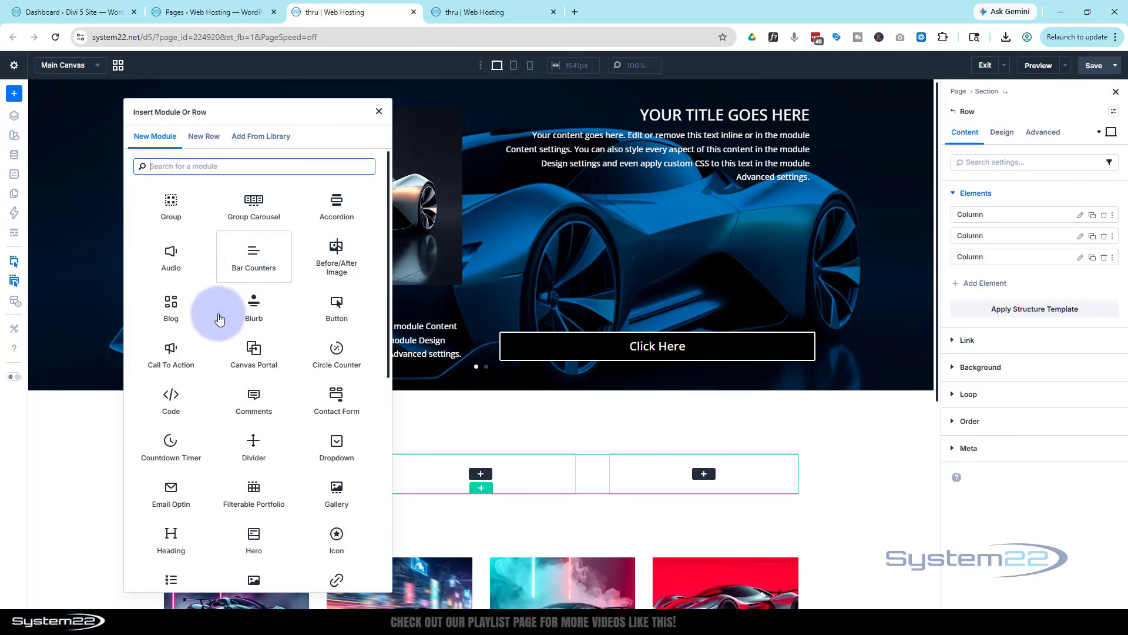
pyautogui.click(178, 358)
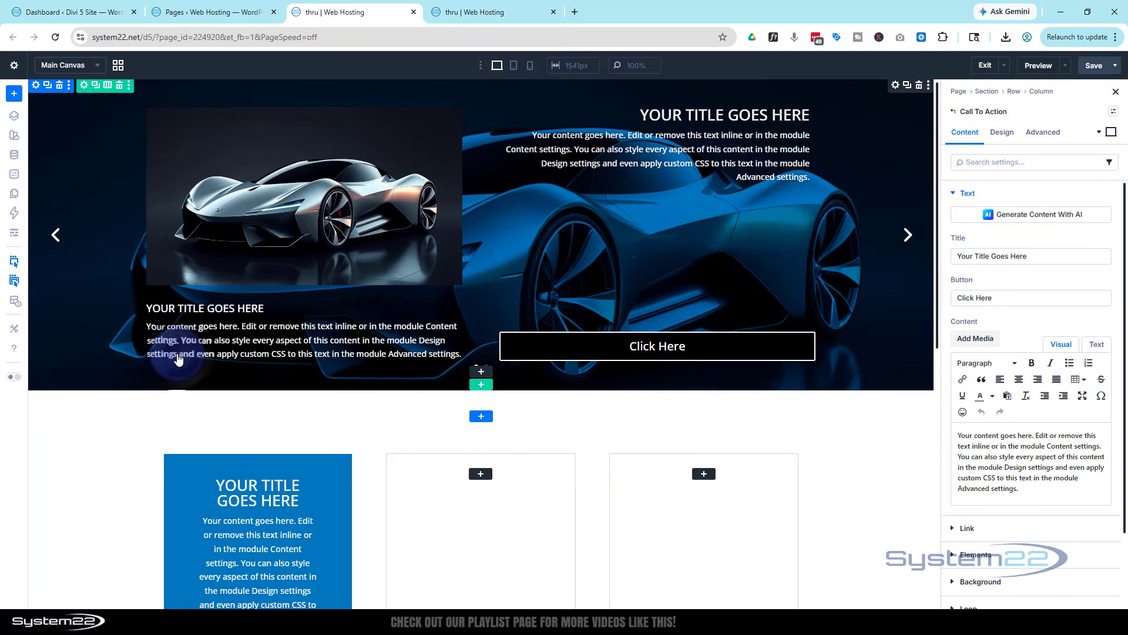
# Set the Call To Action title to "Option 1" and its button text to "More info".
pyautogui.scroll(-3, 105, 433)
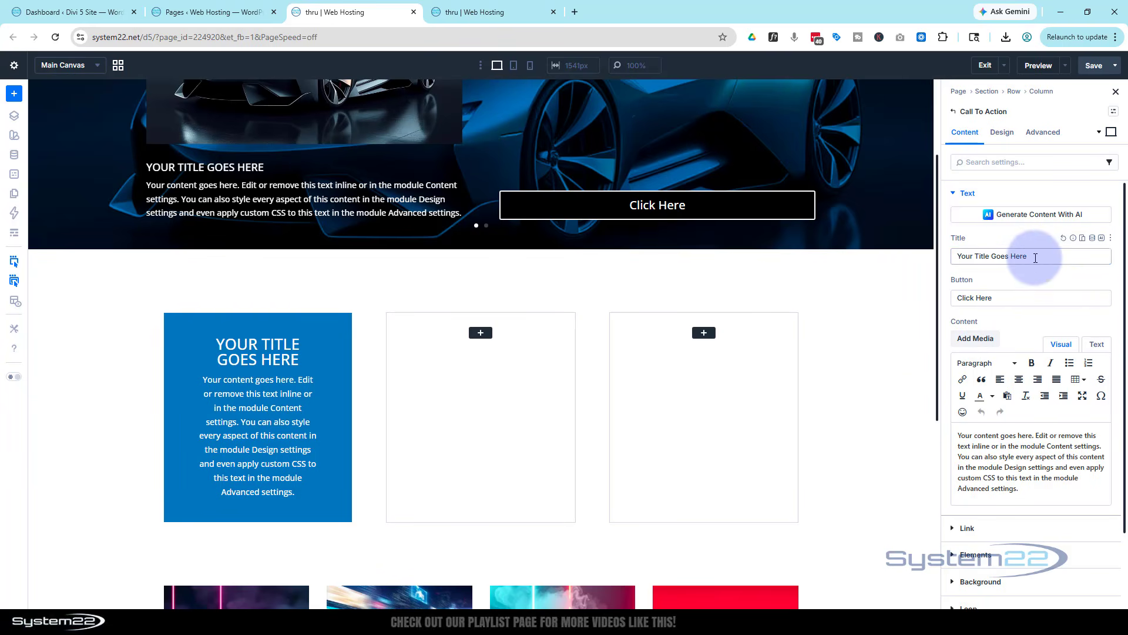
pyautogui.moveTo(1035, 258); pyautogui.dragTo(944, 266)
pyautogui.write('O')
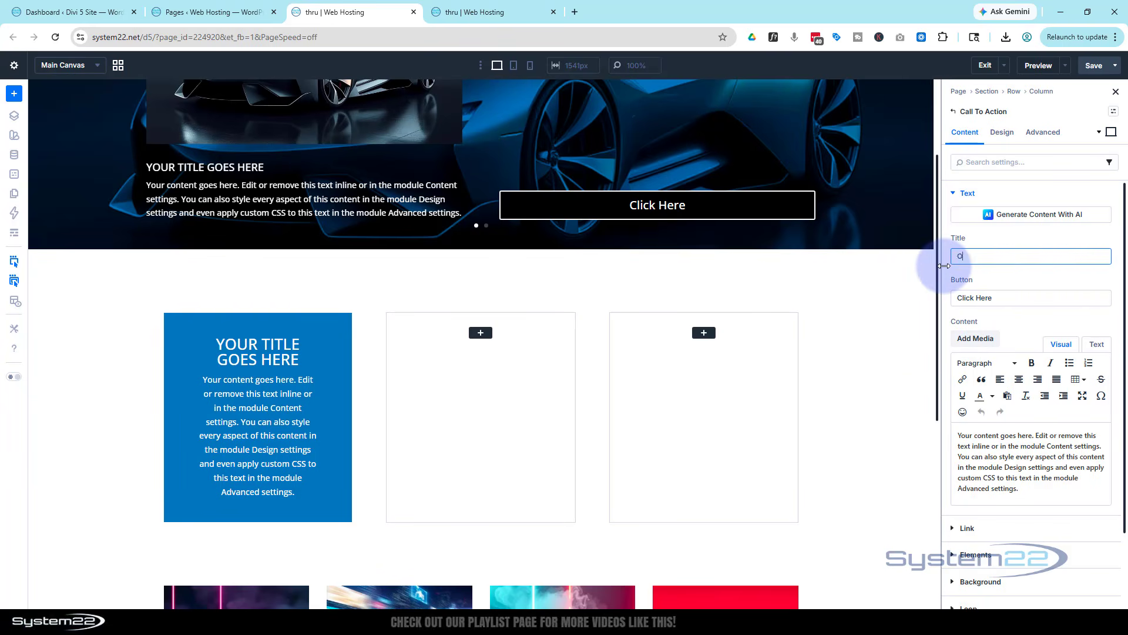
pyautogui.write('ption 1')
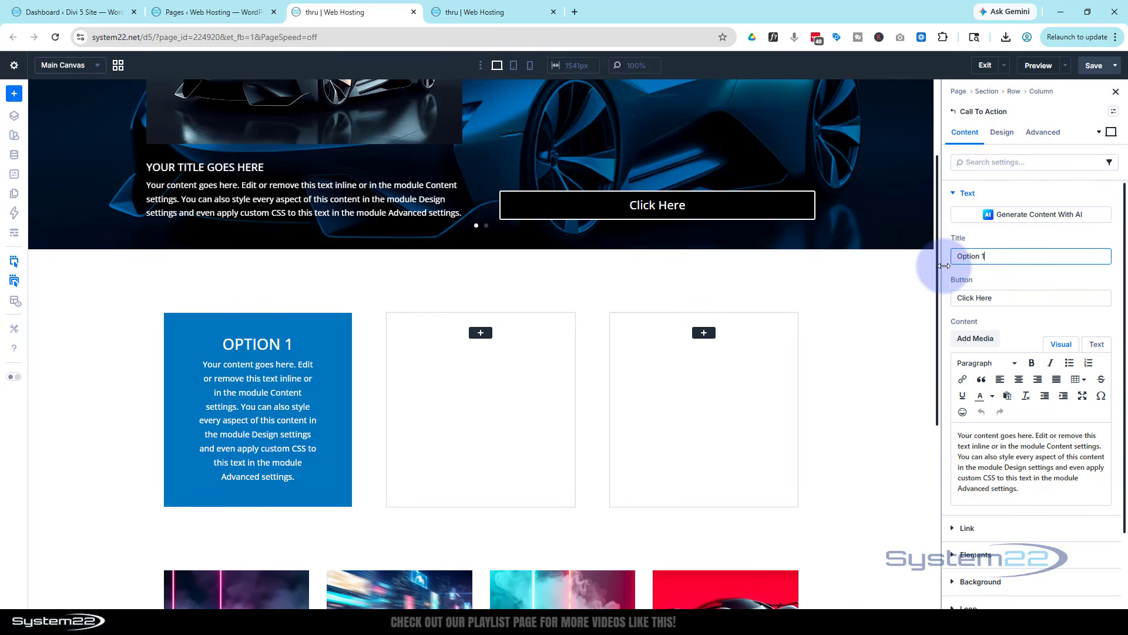
pyautogui.moveTo(1004, 298); pyautogui.dragTo(932, 298)
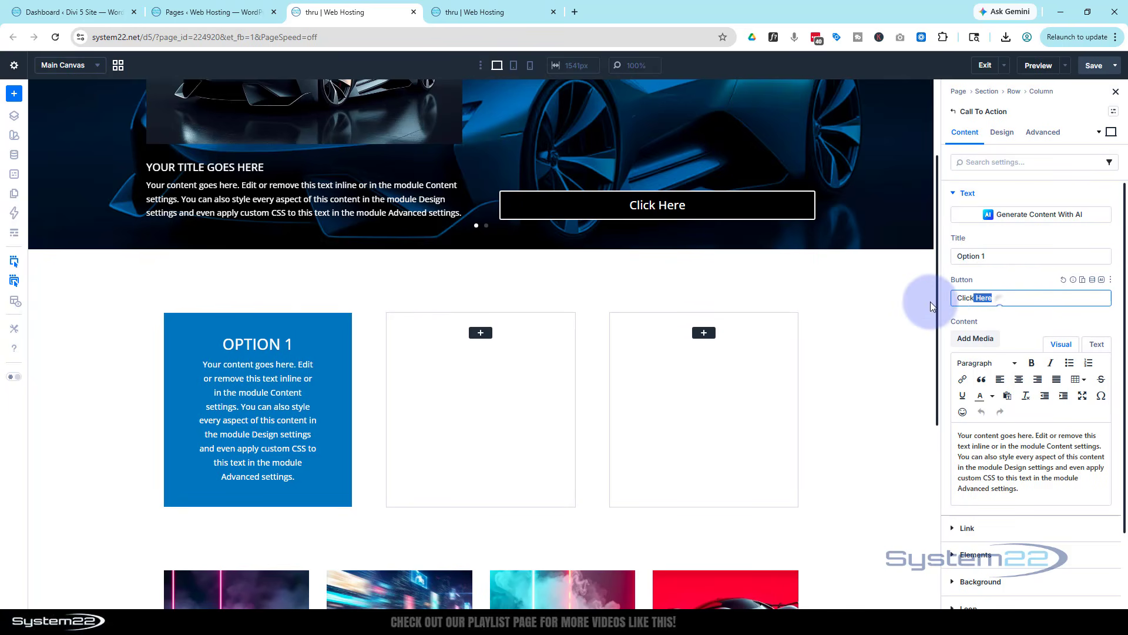
pyautogui.write('More info')
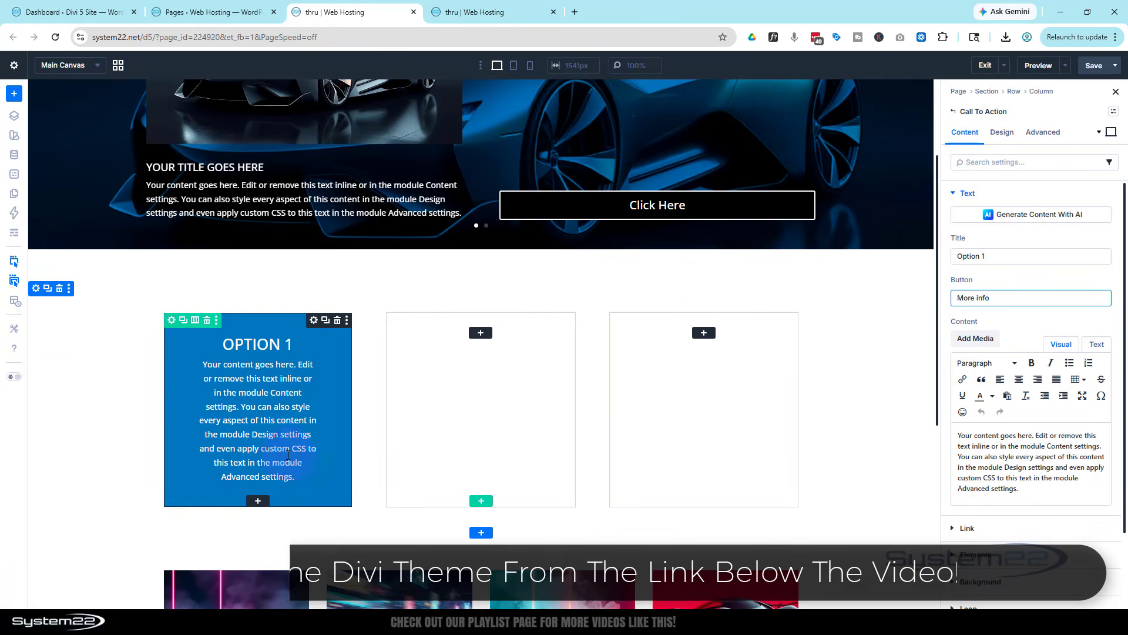
# Delete the body text's closing words from "and even apply custom CSS" through "Advanced settings.".
pyautogui.scroll(-2, 1013, 307)
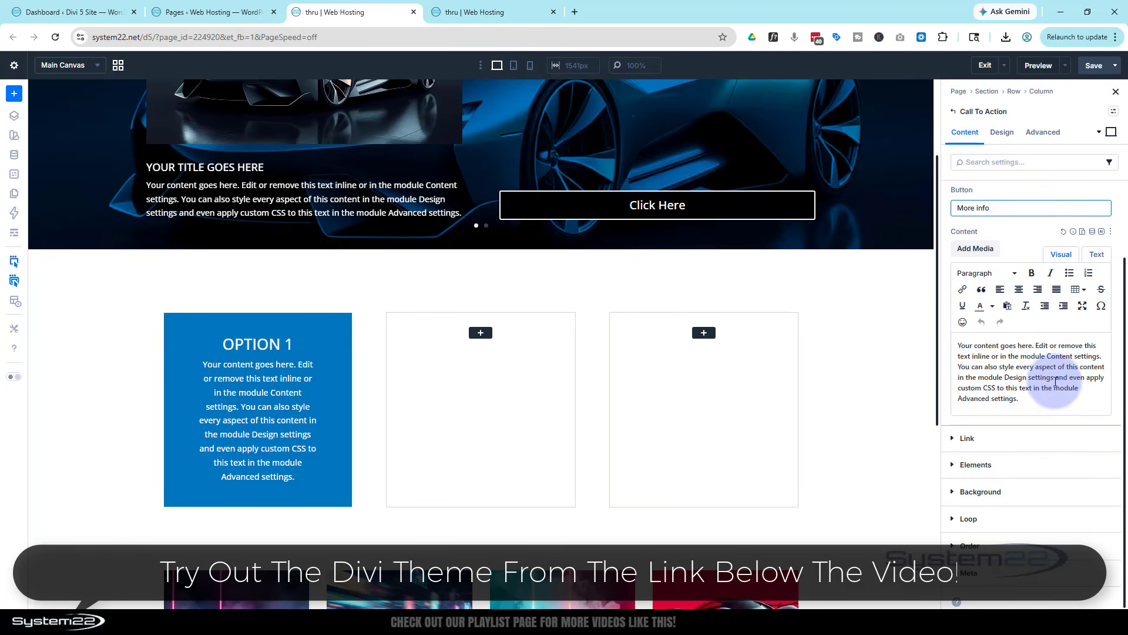
pyautogui.moveTo(1053, 379); pyautogui.dragTo(1063, 409)
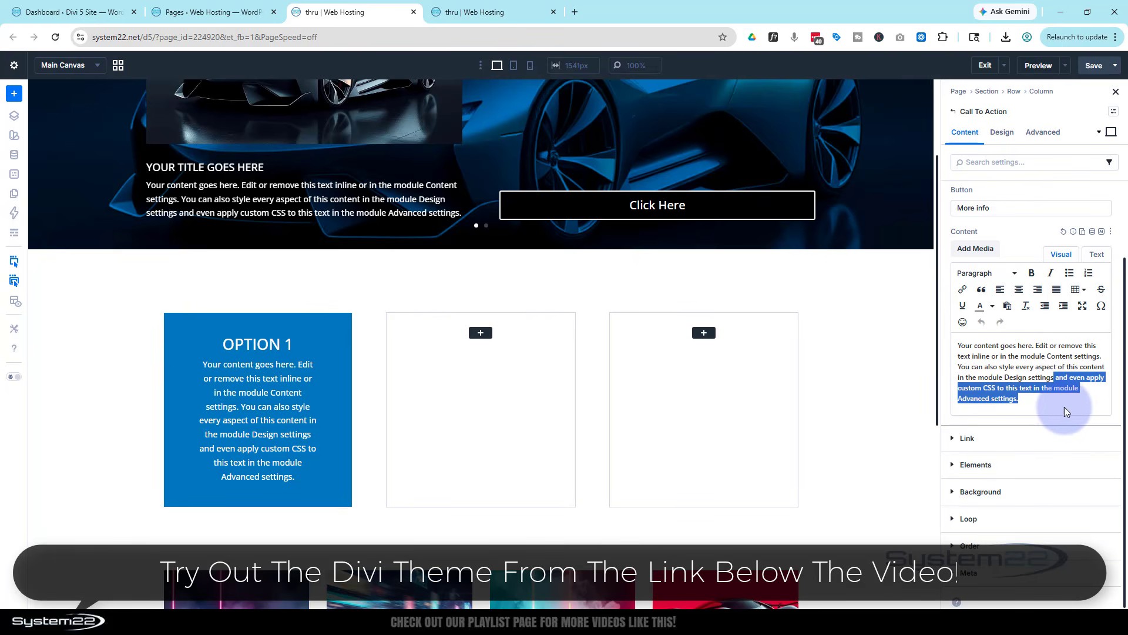
pyautogui.press('BackSpace')
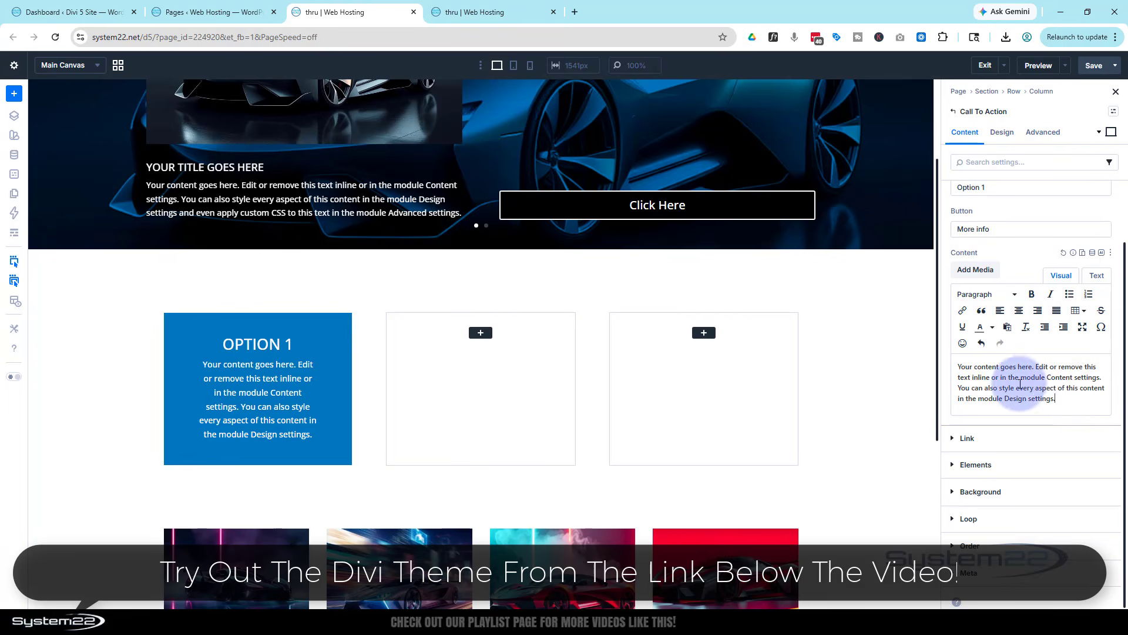
# Set the Call To Action's button link URL to #.
pyautogui.click(947, 438)
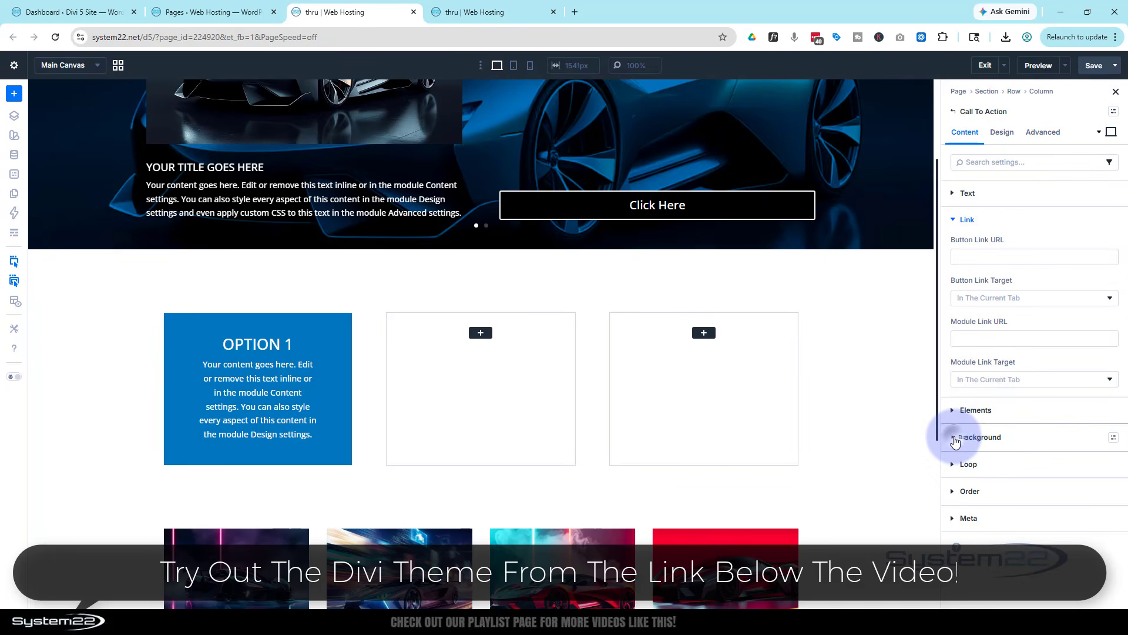
pyautogui.click(955, 257)
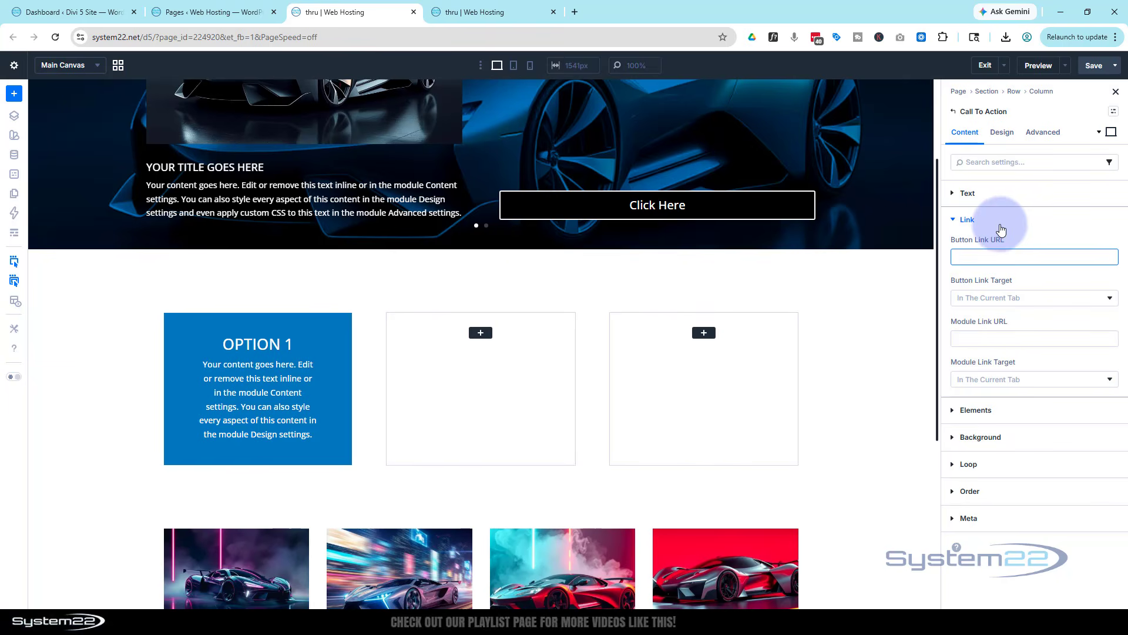
pyautogui.write('#')
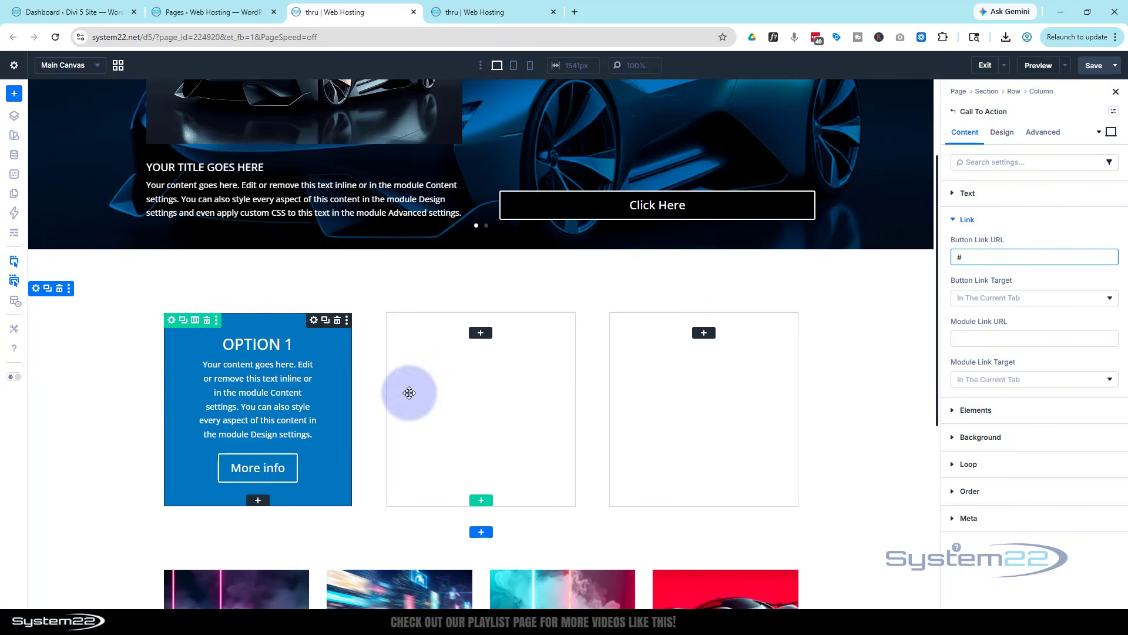
pyautogui.click(961, 339)
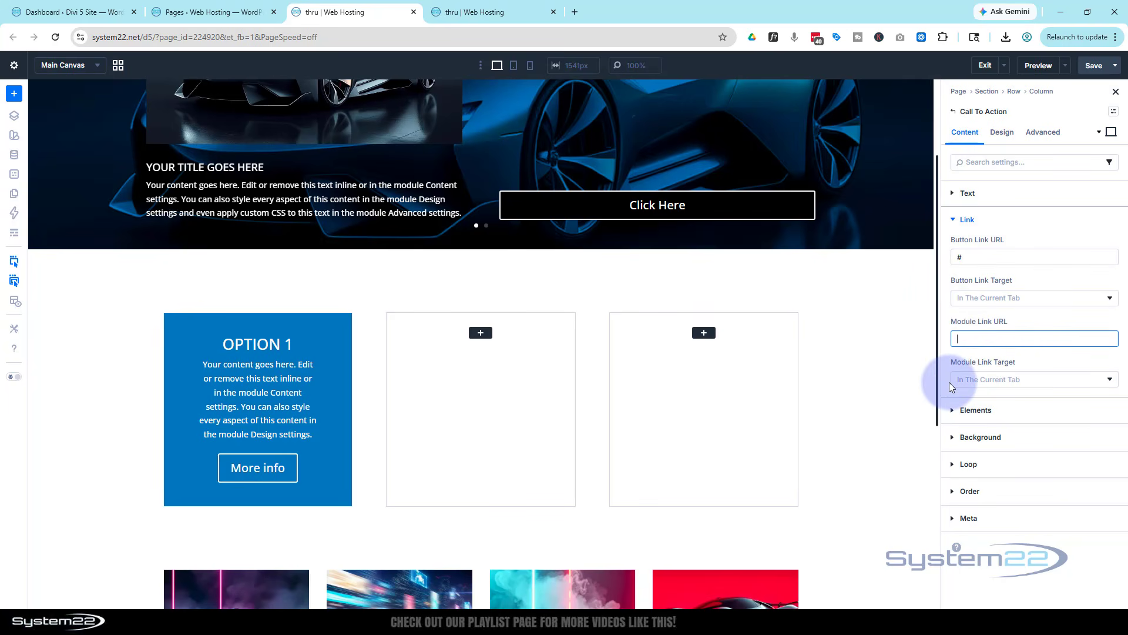
pyautogui.click(993, 382)
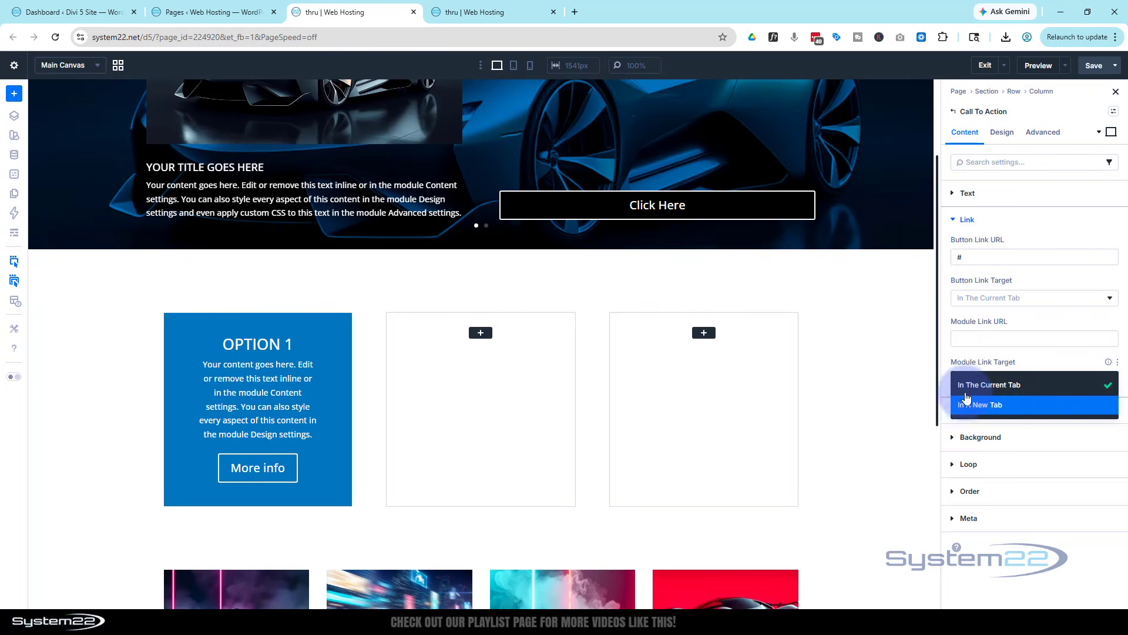
pyautogui.click(948, 362)
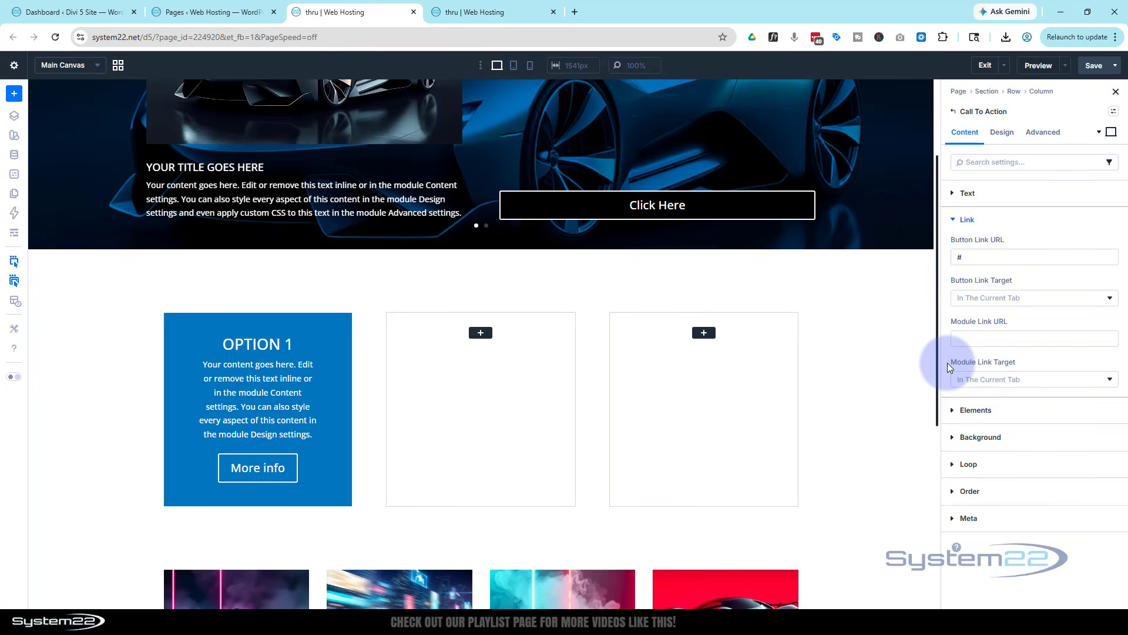
# Add the media library image of the dark sports car on a red backdrop as the Call To Action's background image.
pyautogui.click(1026, 436)
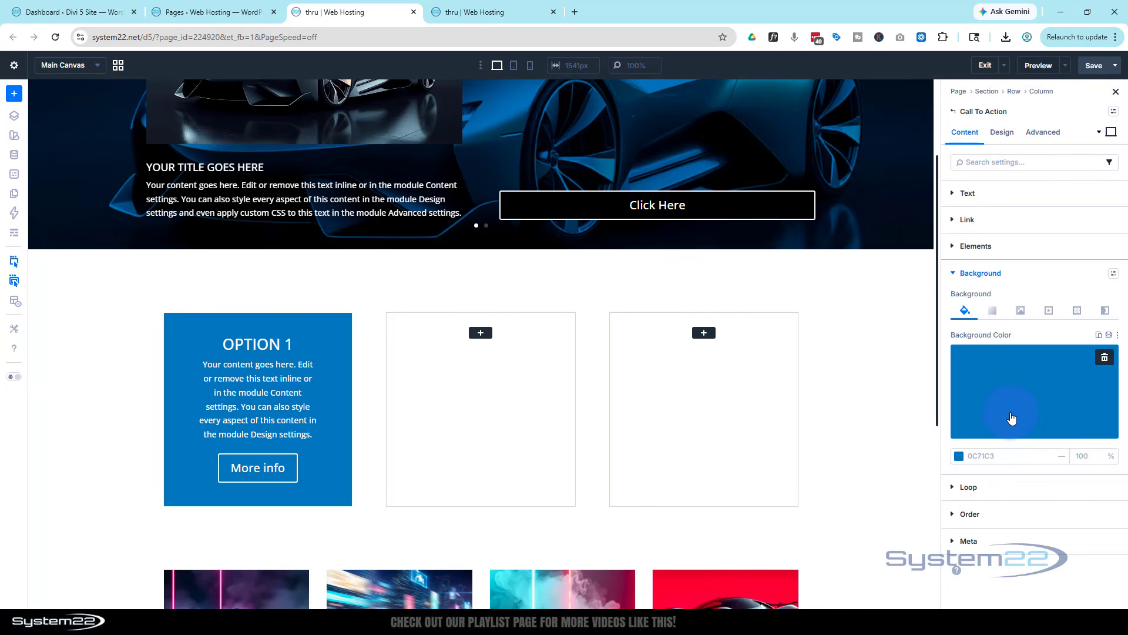
pyautogui.click(1020, 309)
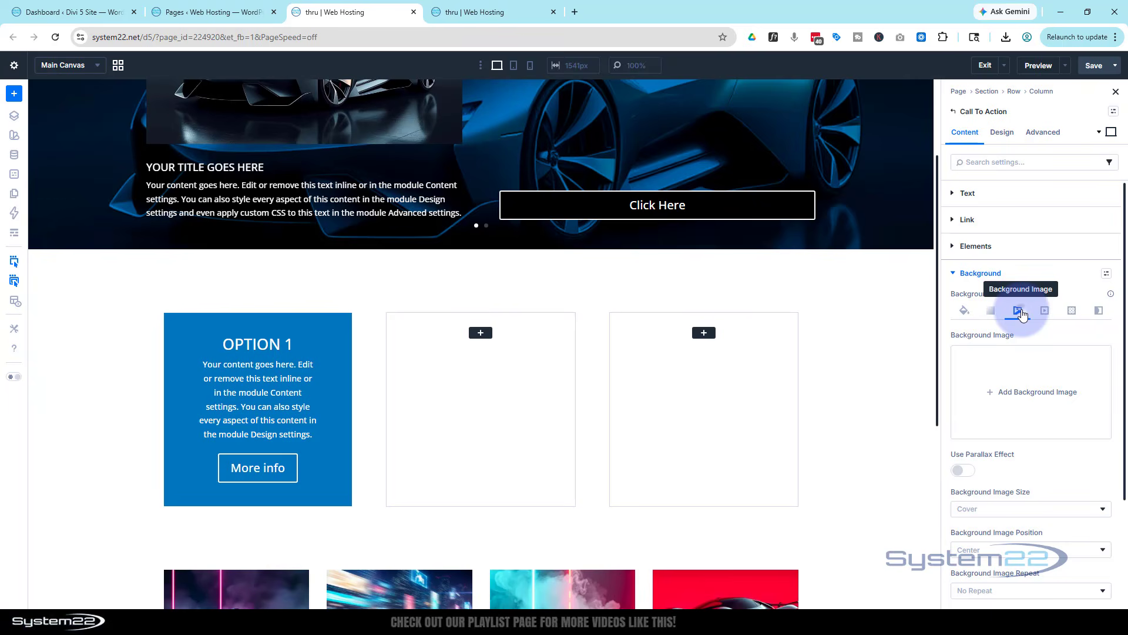
pyautogui.click(1038, 390)
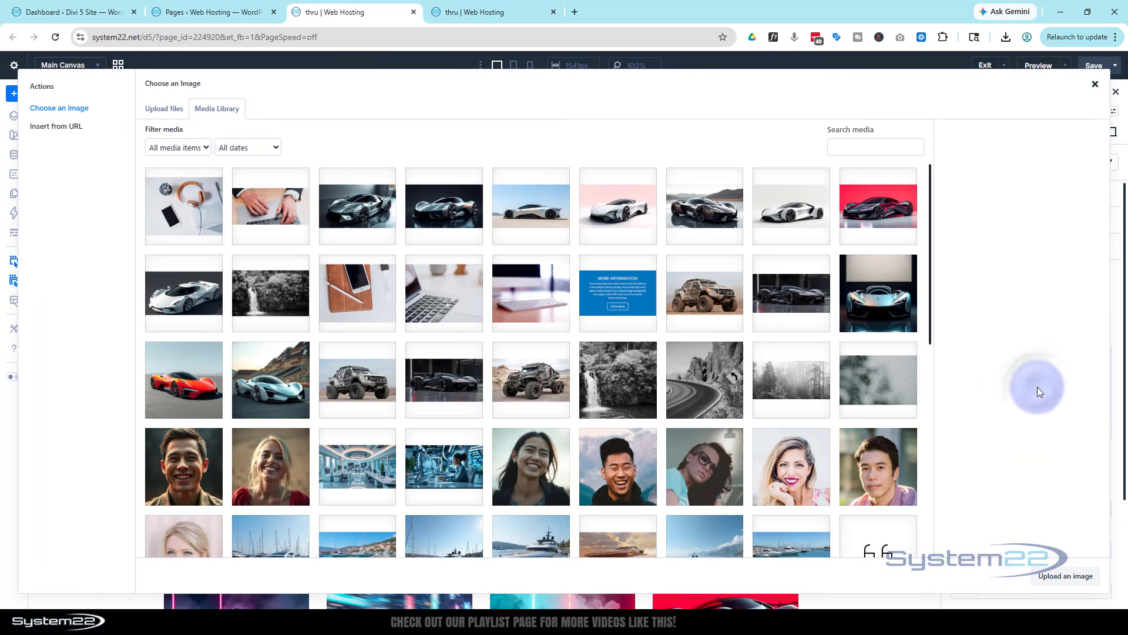
pyautogui.click(885, 205)
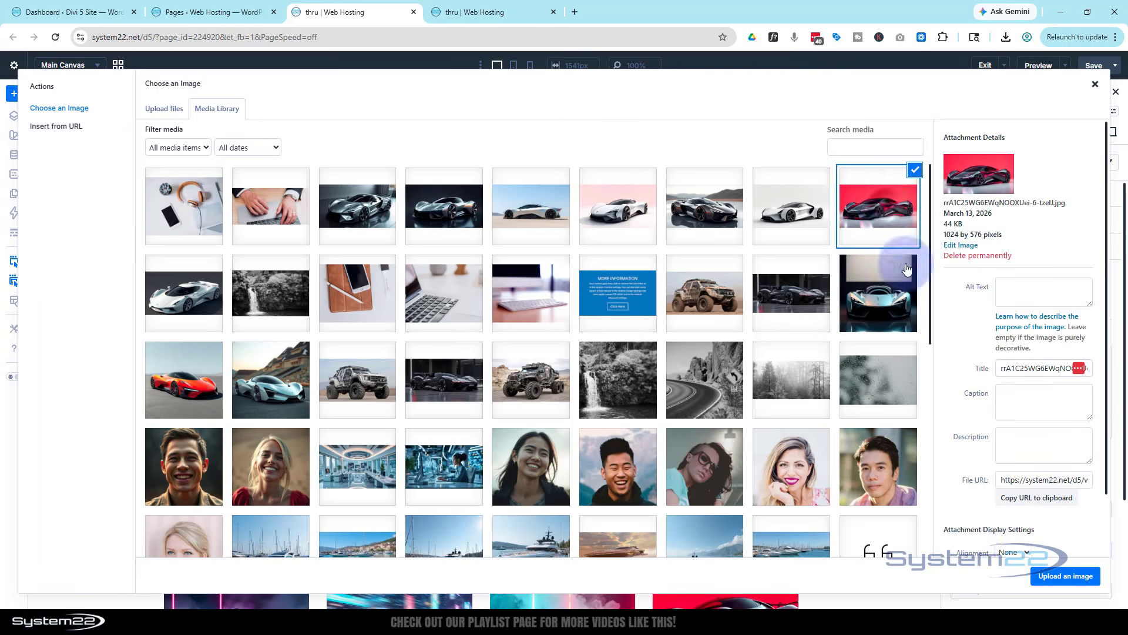
pyautogui.click(1038, 578)
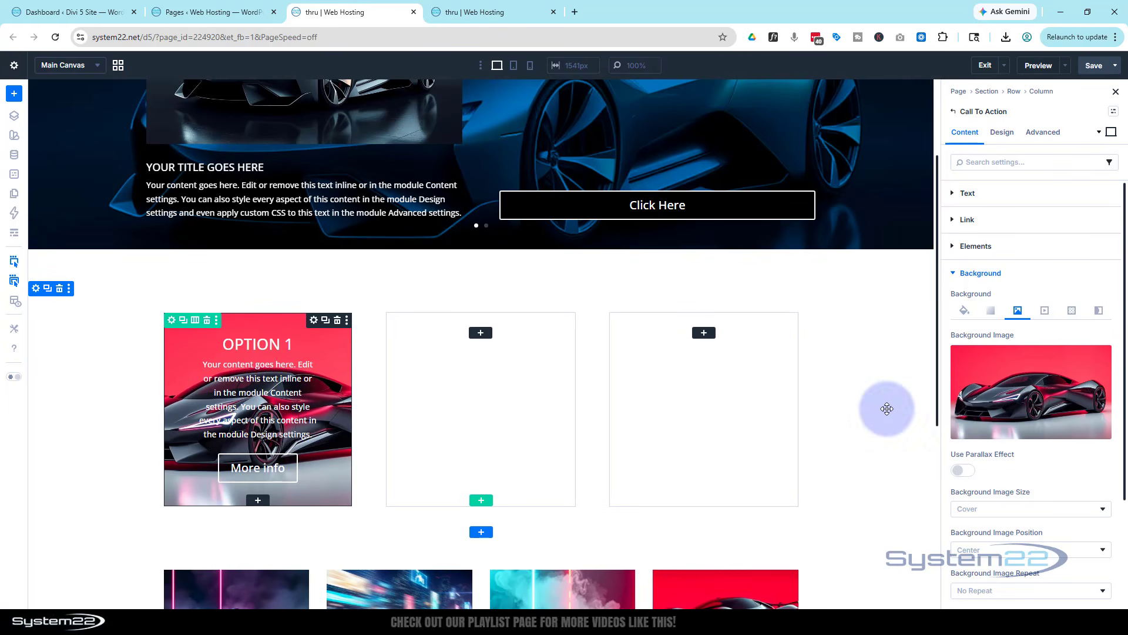
# Try the Luminosity and Difference blends on the background image, and settle on Multiply.
pyautogui.scroll(-1, 1034, 321)
pyautogui.scroll(-2, 1032, 311)
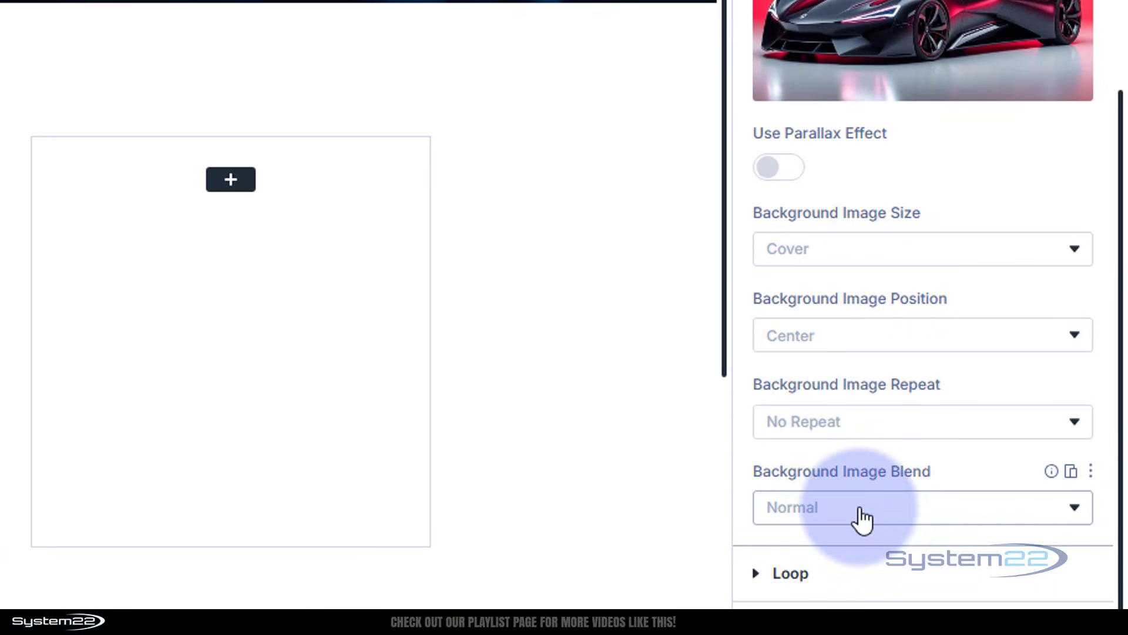
pyautogui.click(856, 518)
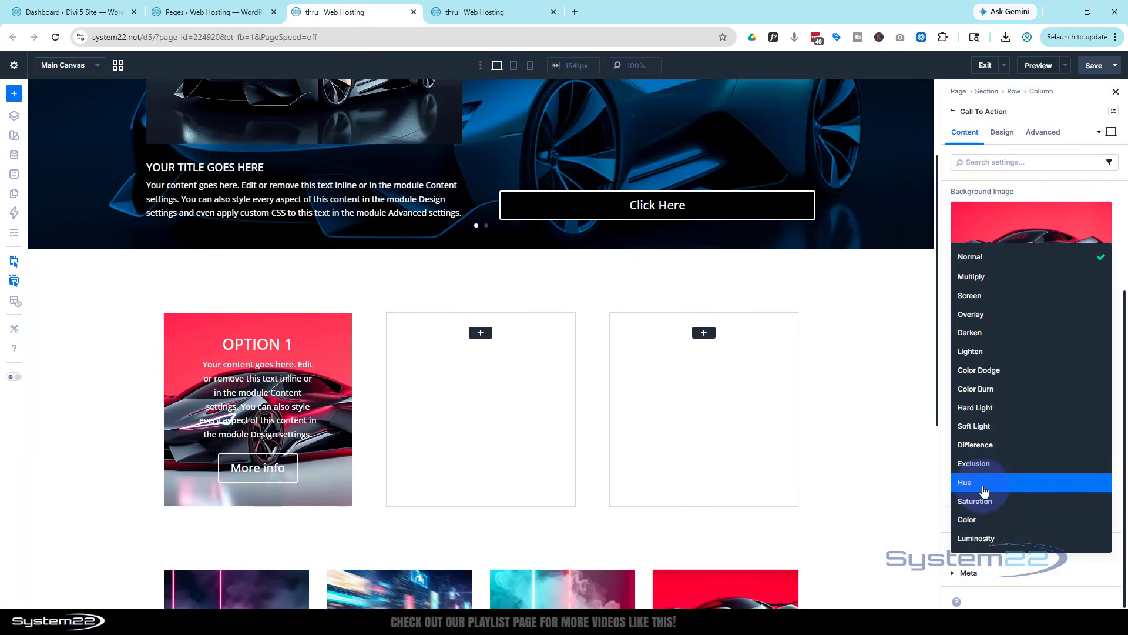
pyautogui.click(995, 537)
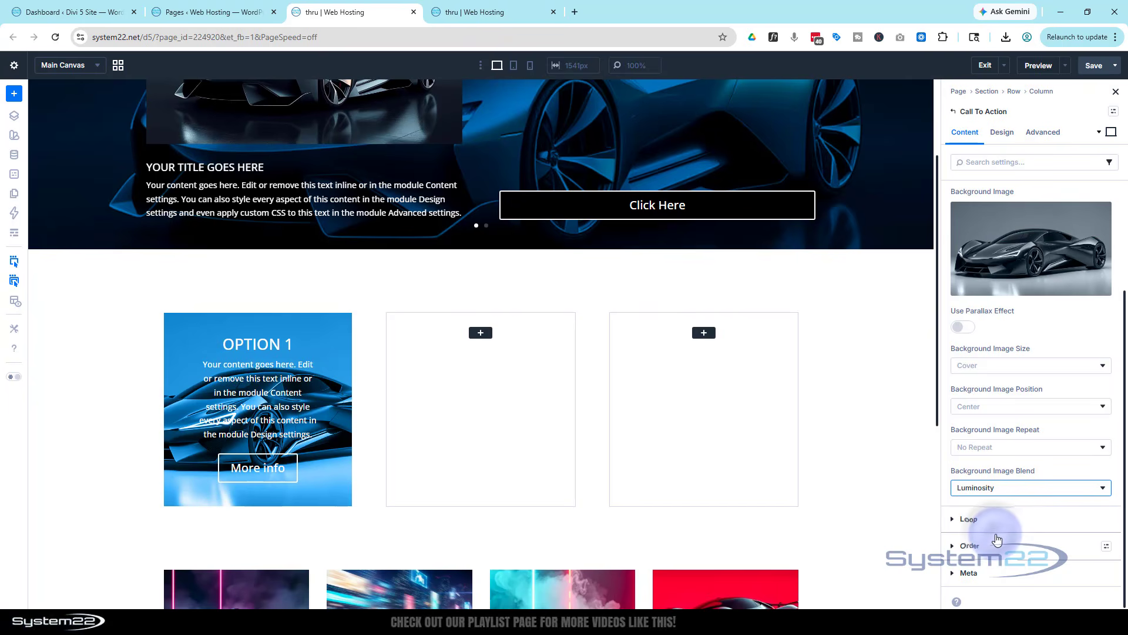
pyautogui.click(1006, 488)
pyautogui.click(1001, 448)
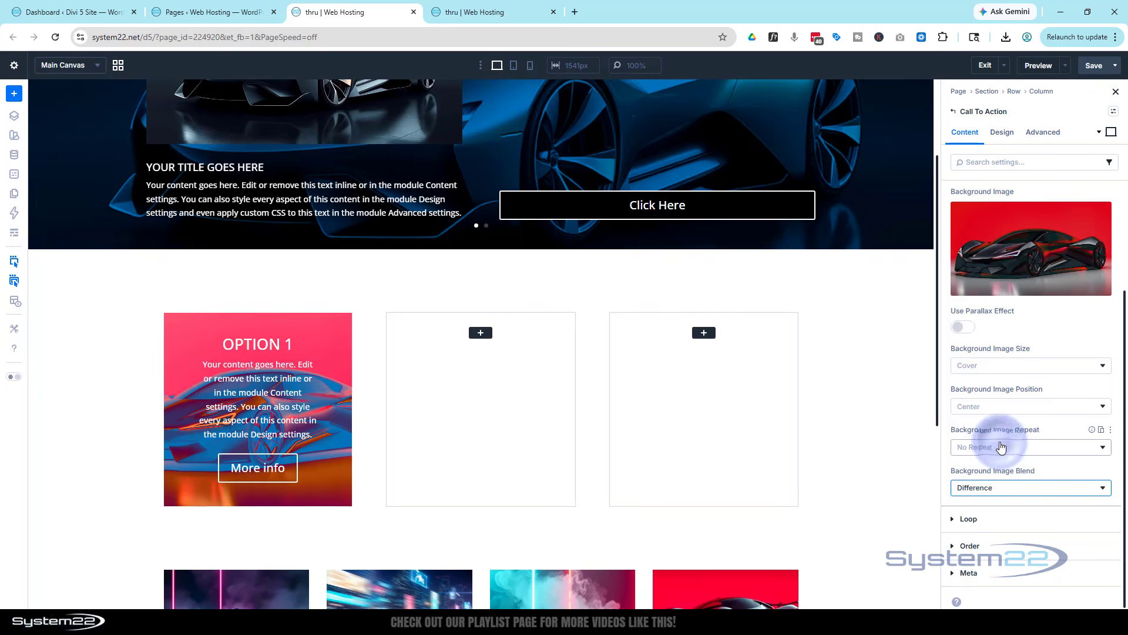
pyautogui.click(1008, 489)
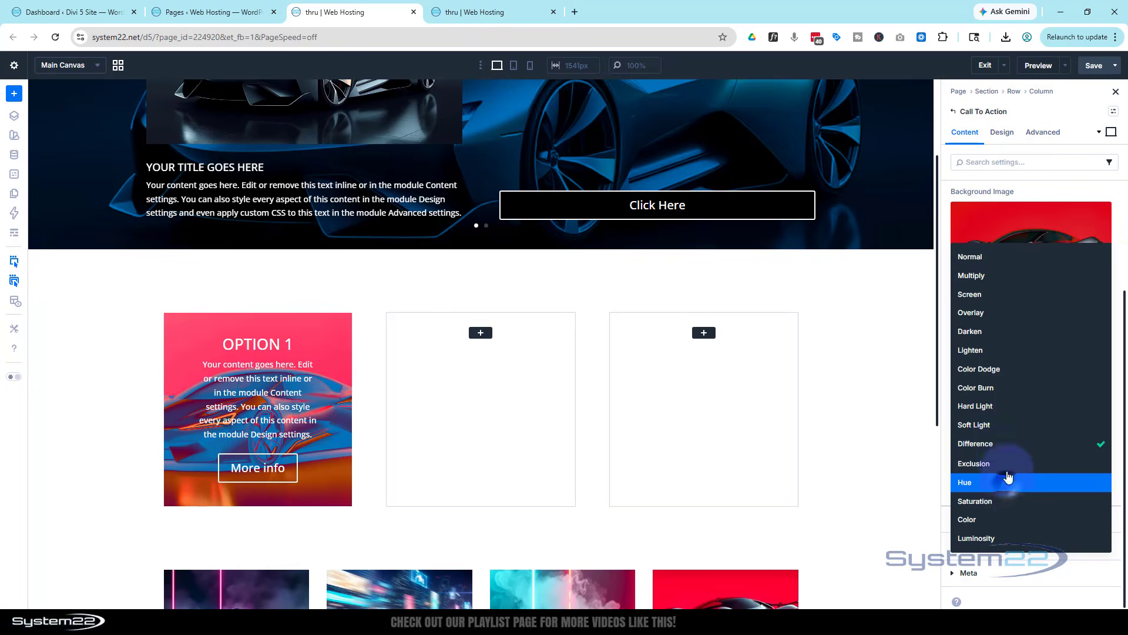
pyautogui.click(987, 285)
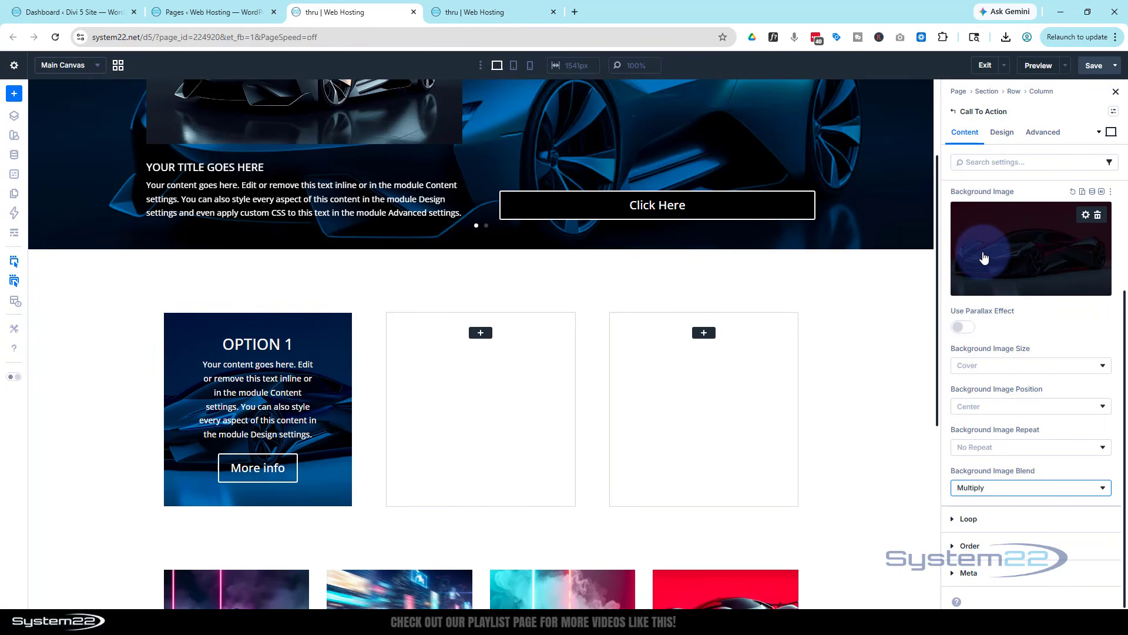
# Set the Option 1 Call To Action's left and right padding to a linked 20 px.
pyautogui.click(1007, 134)
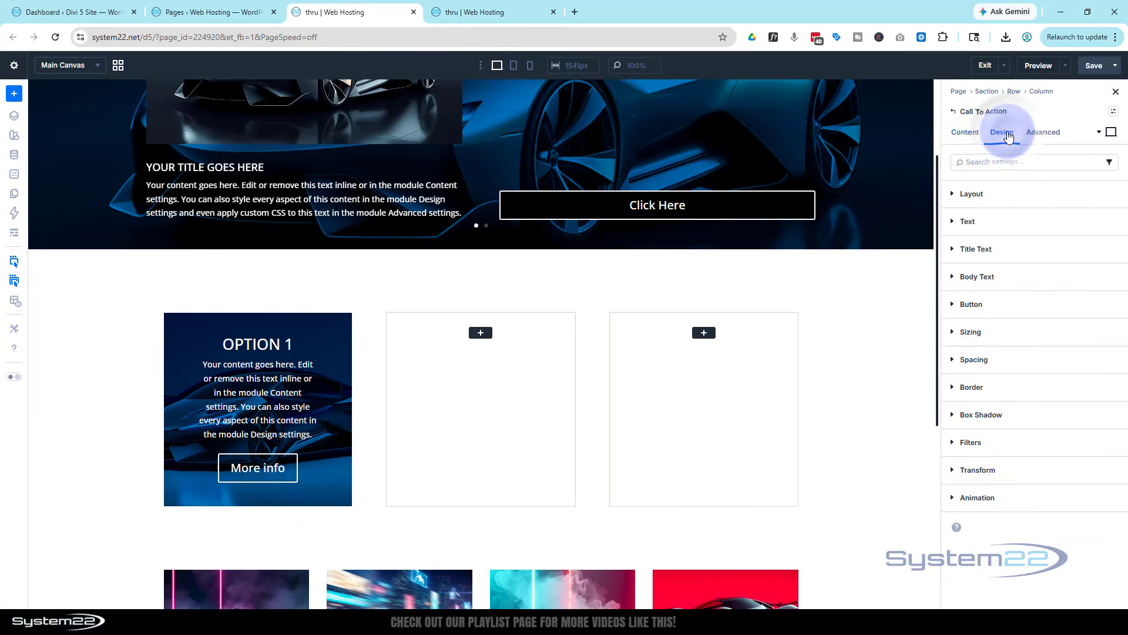
pyautogui.click(1006, 360)
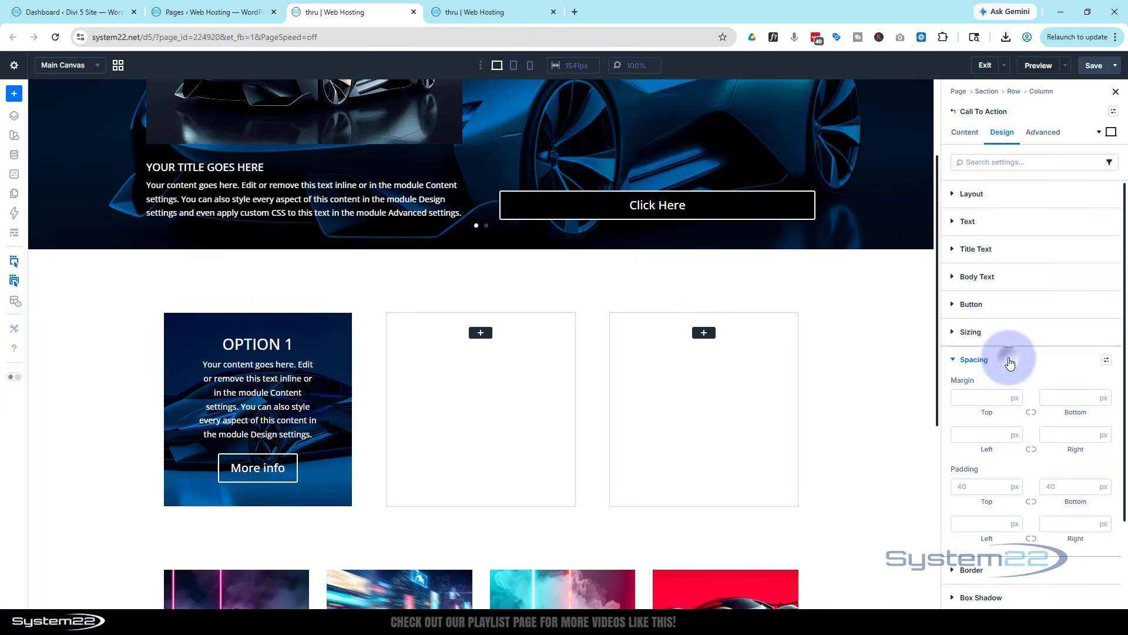
pyautogui.click(975, 524)
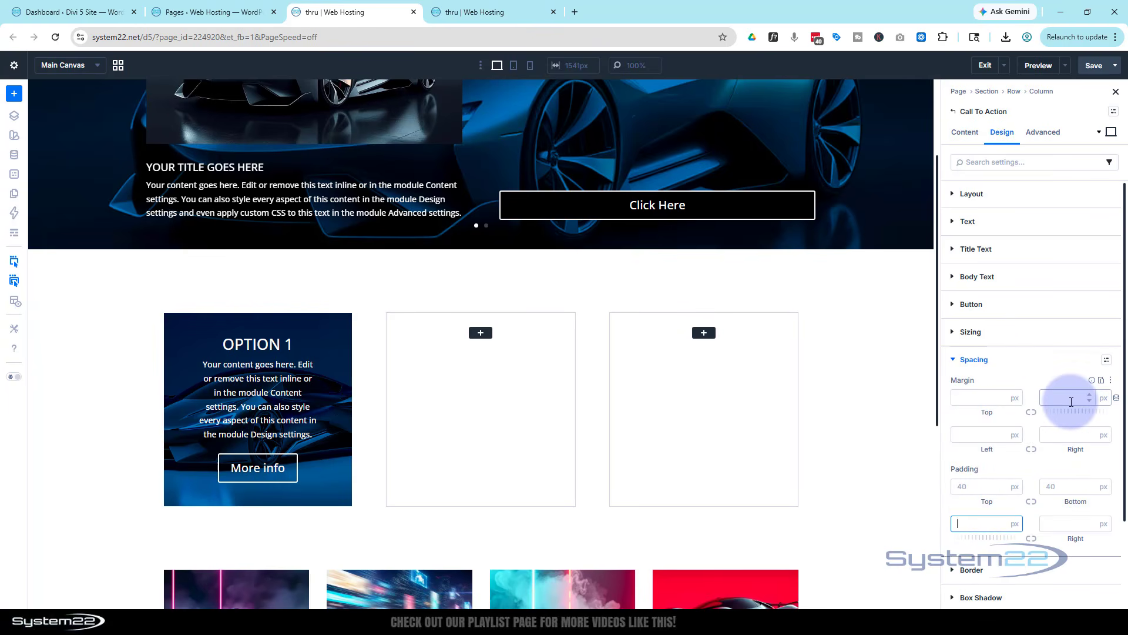
pyautogui.click(1032, 538)
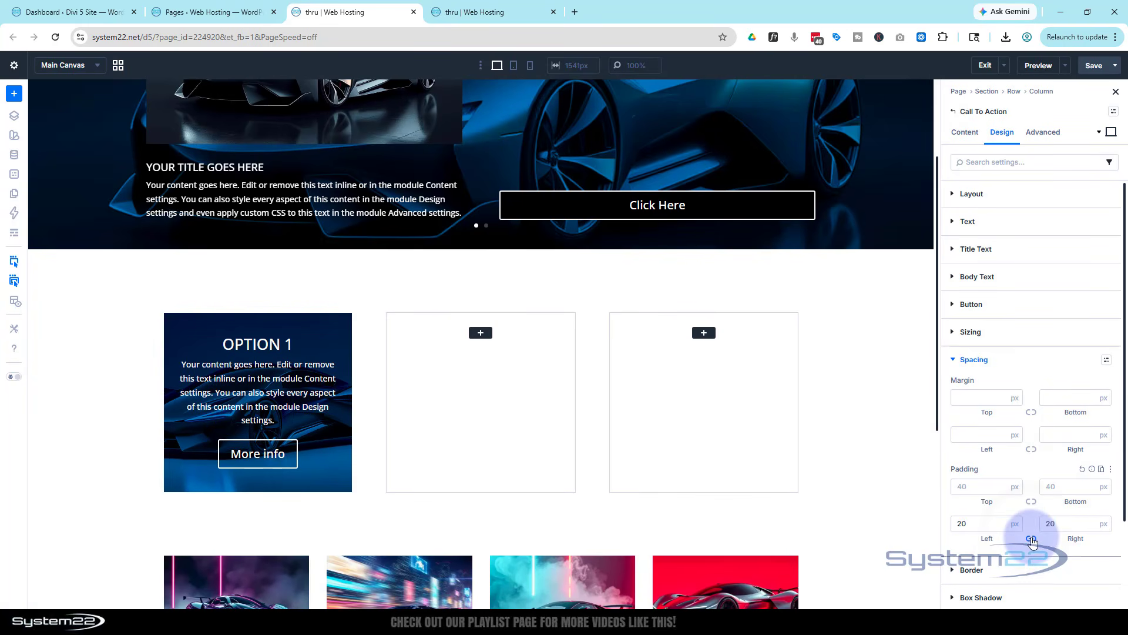
pyautogui.click(954, 361)
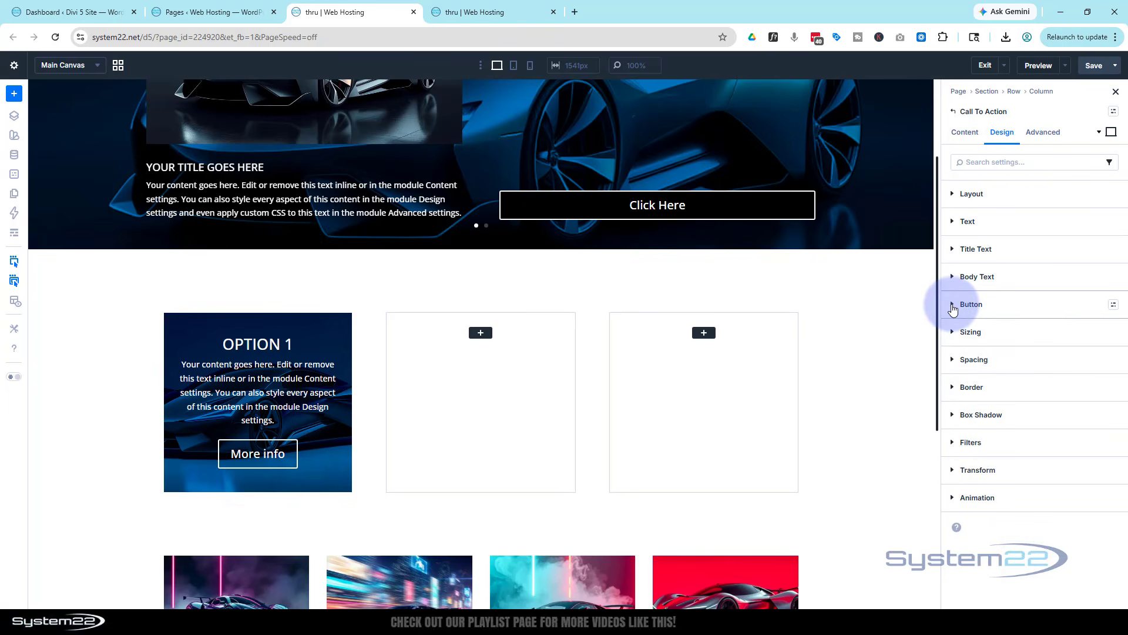
# Enable custom styles for the Option 1 card's button, with uppercase text at 14 px.
pyautogui.click(954, 306)
pyautogui.click(967, 339)
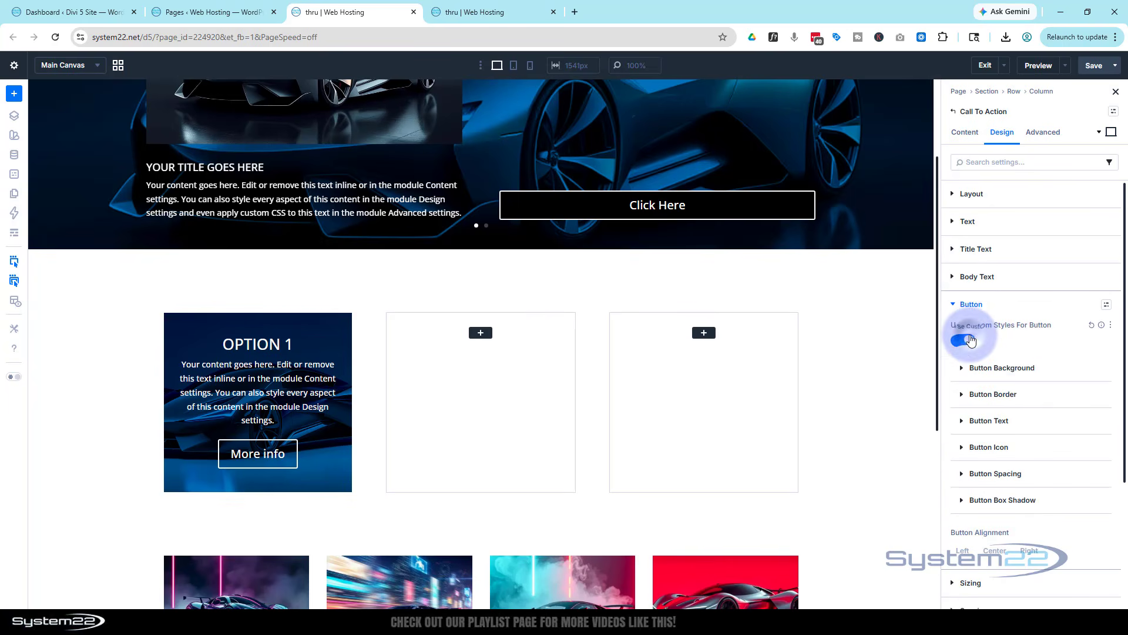
pyautogui.scroll(-3, 1000, 370)
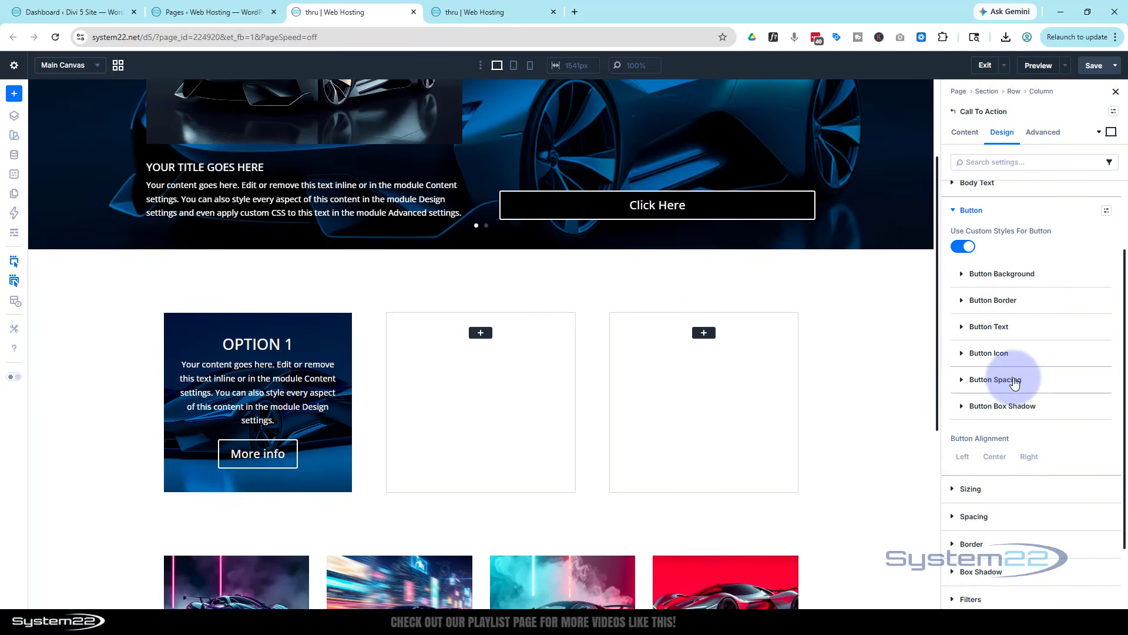
pyautogui.click(973, 328)
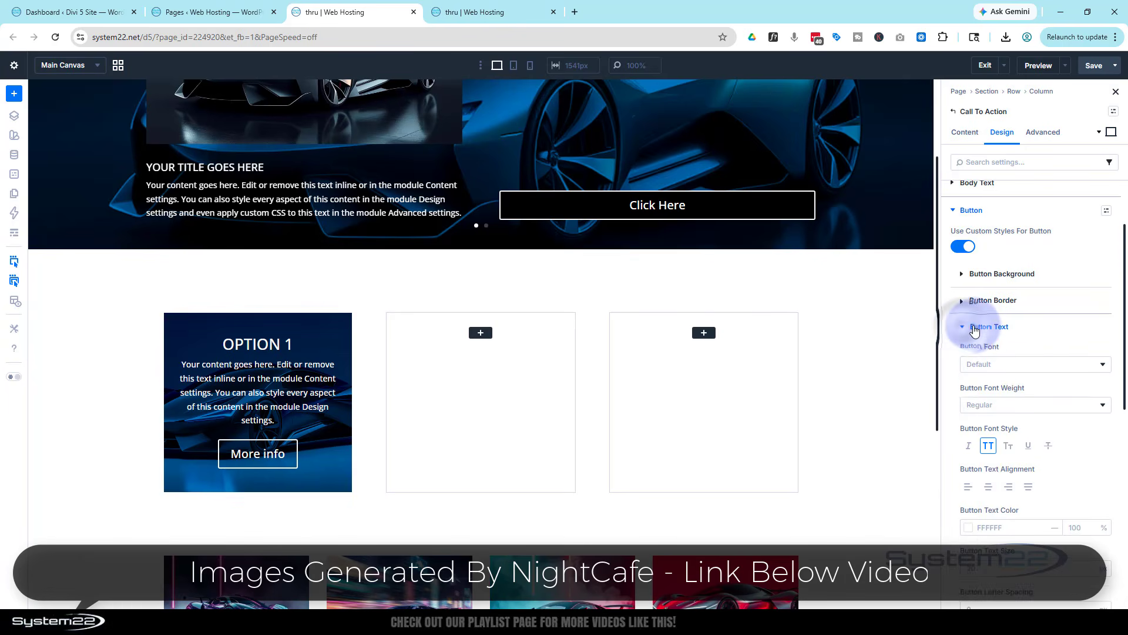
pyautogui.scroll(-3, 988, 353)
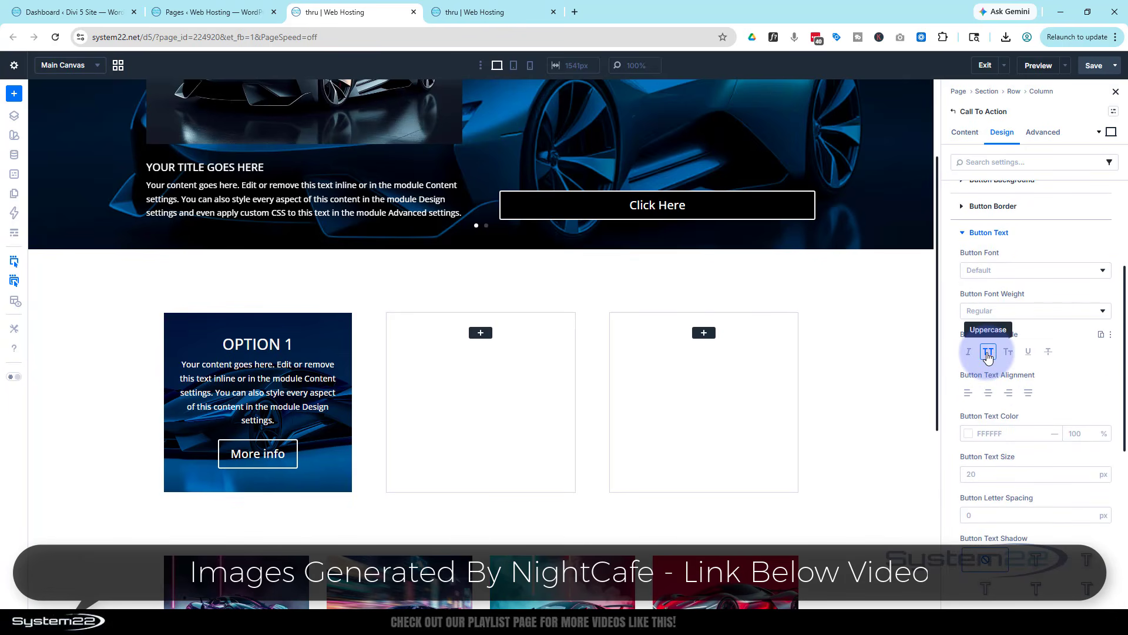
pyautogui.click(988, 353)
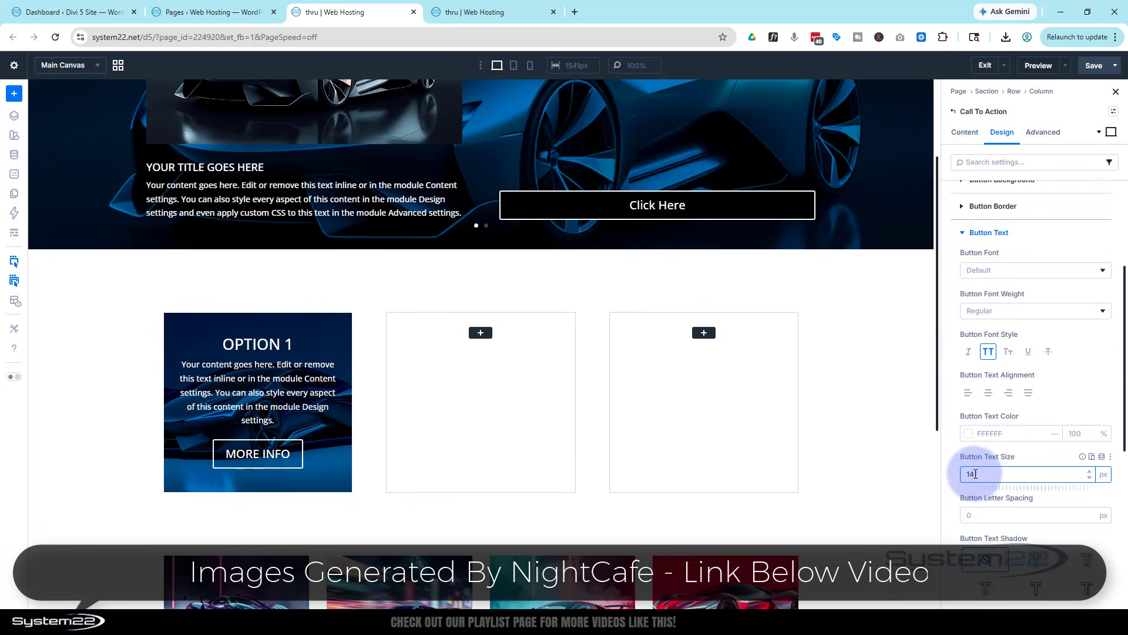
pyautogui.click(1036, 455)
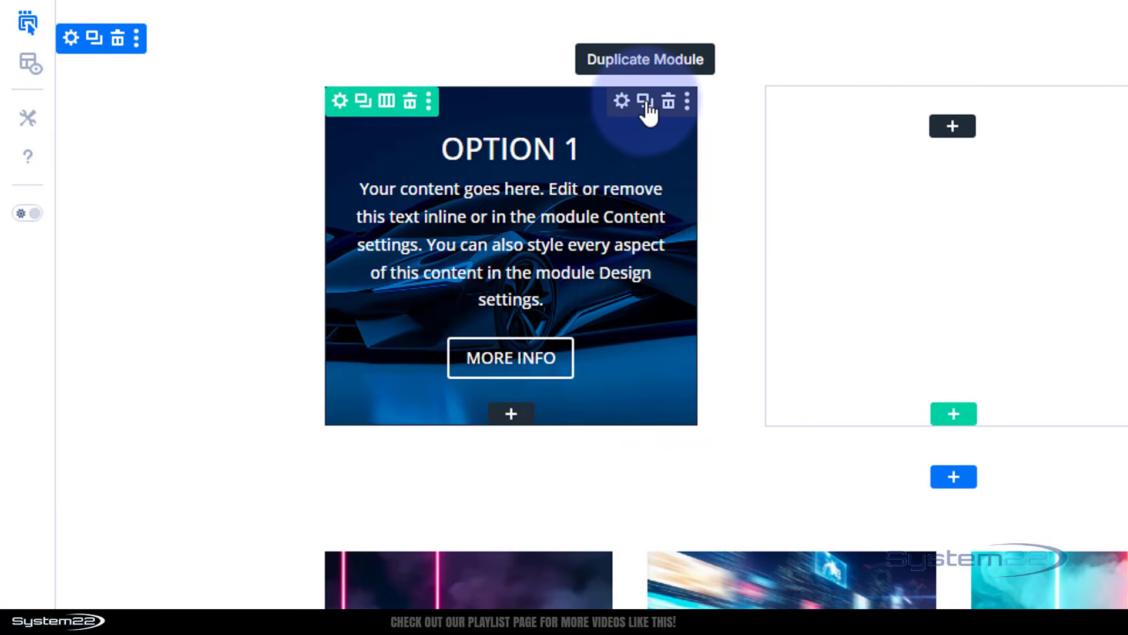
# Duplicate the Option 1 Call To Action and place copies in the row's second and third columns.
pyautogui.click(645, 103)
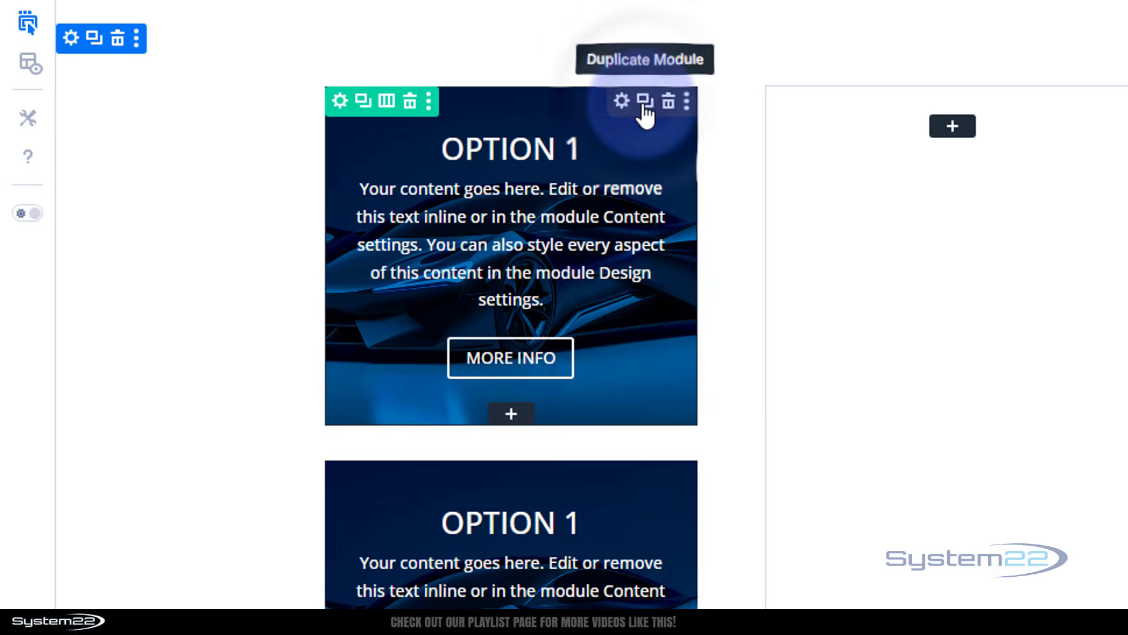
pyautogui.moveTo(605, 523); pyautogui.dragTo(954, 273)
pyautogui.click(1088, 102)
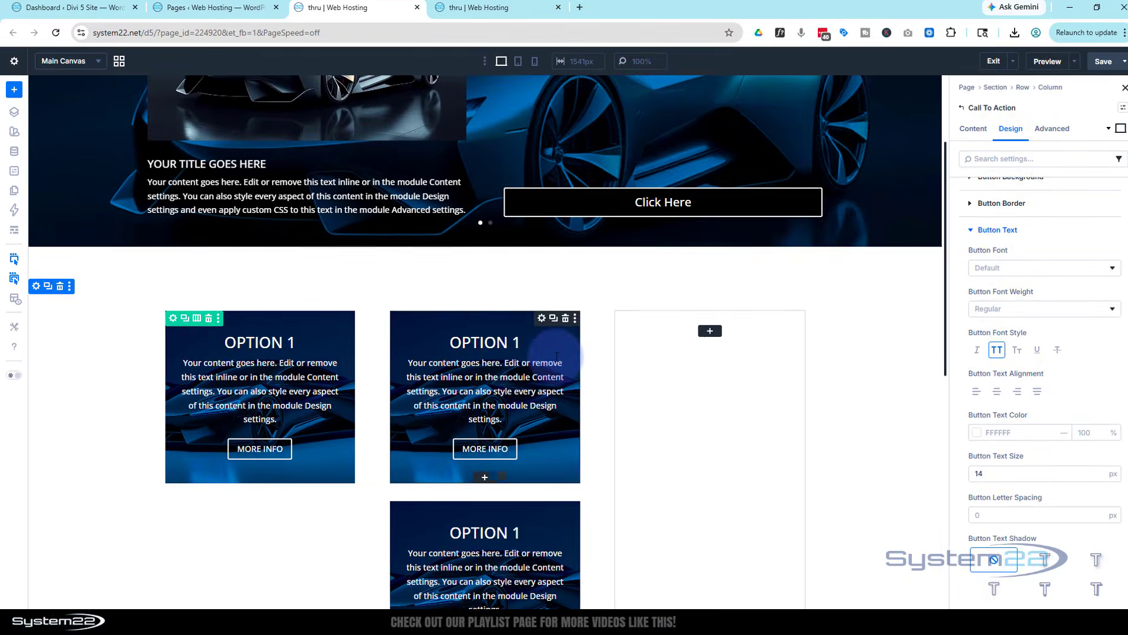
pyautogui.moveTo(531, 520); pyautogui.dragTo(689, 382)
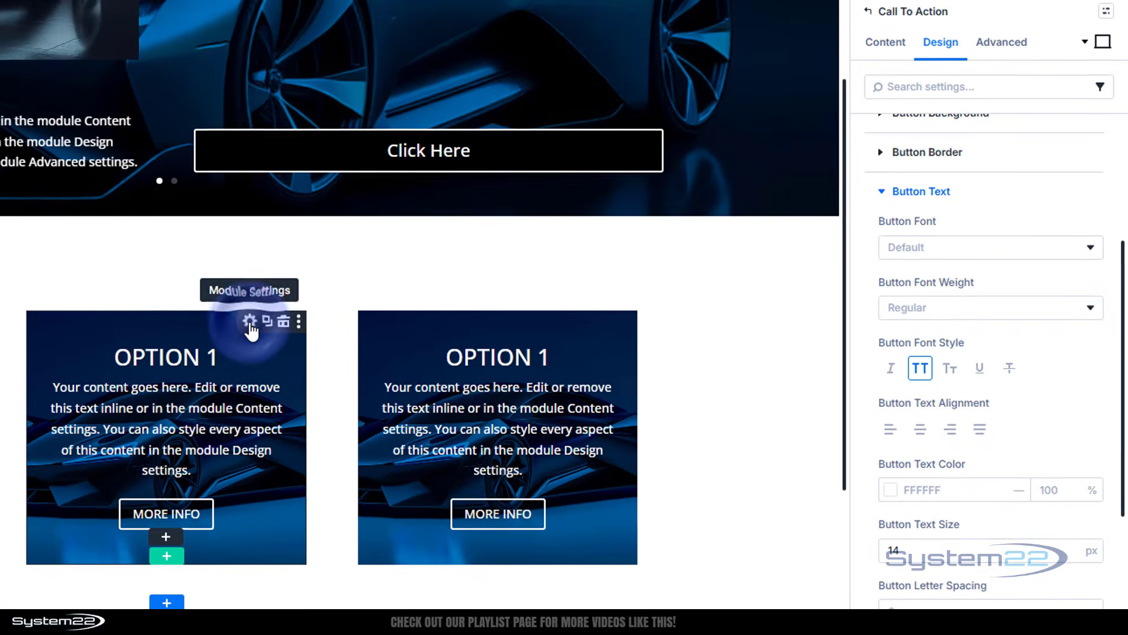
# Change the middle card's title to Option 2.
pyautogui.click(537, 320)
pyautogui.click(886, 42)
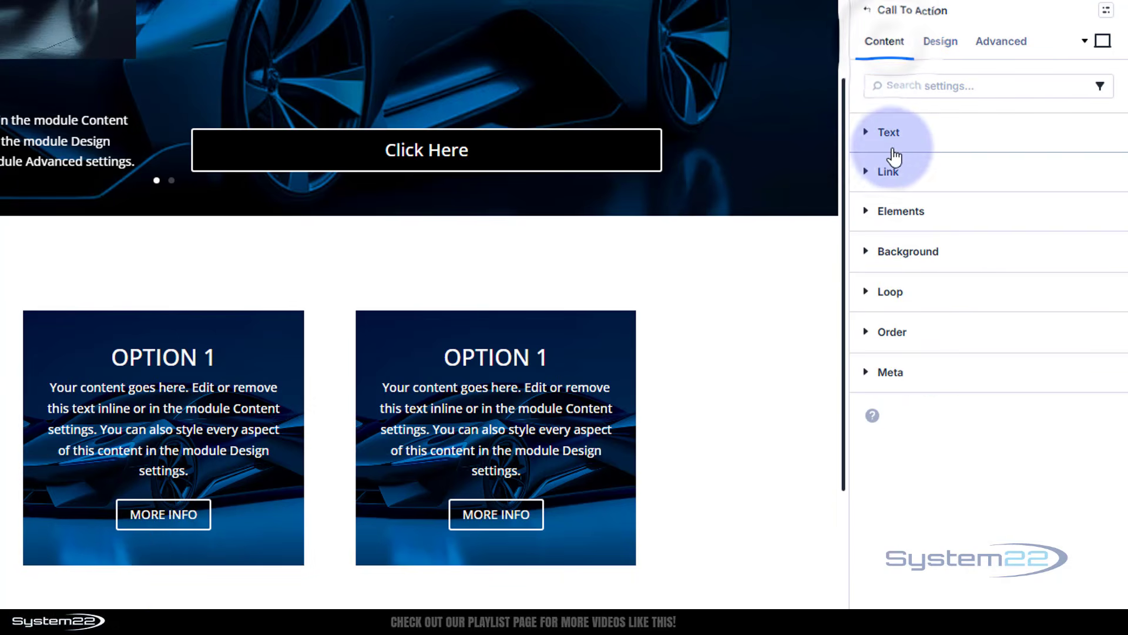
pyautogui.click(888, 128)
pyautogui.click(926, 223)
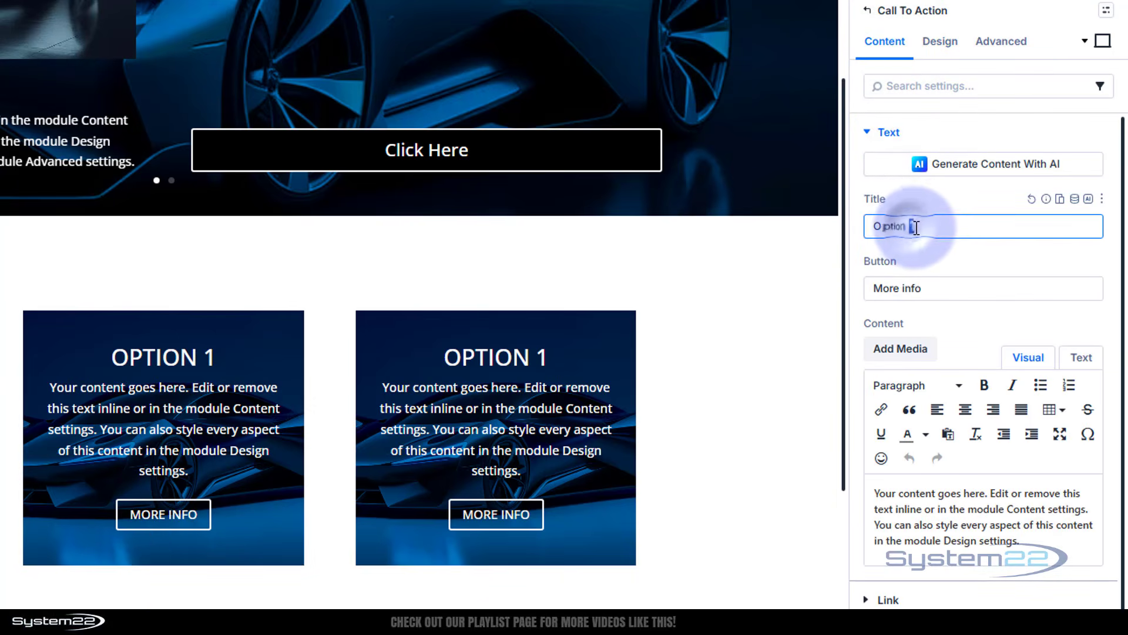
pyautogui.doubleClick(914, 227)
pyautogui.write('2')
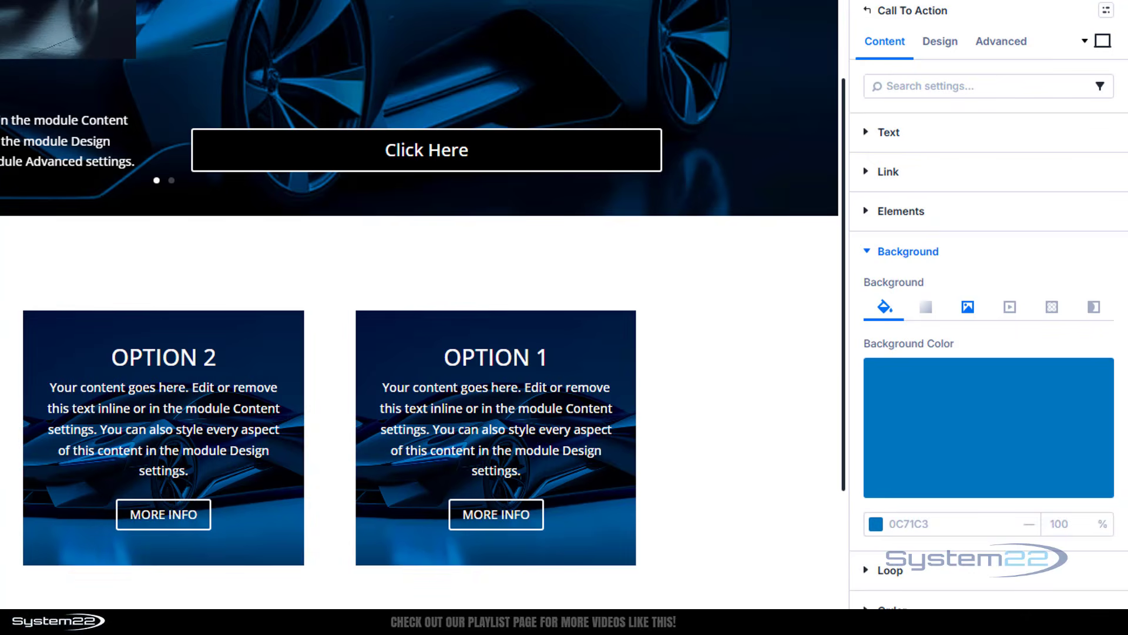
# Replace the Option 2 card's background image with the media library picture of the white sports car on a dark backdrop.
pyautogui.click(967, 308)
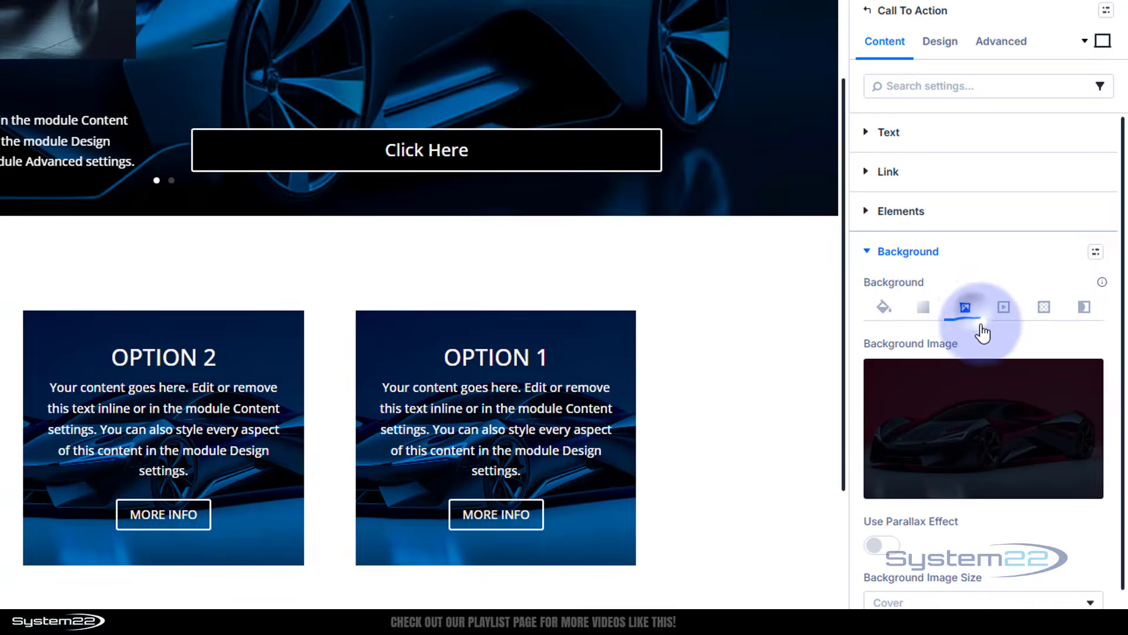
pyautogui.click(1002, 427)
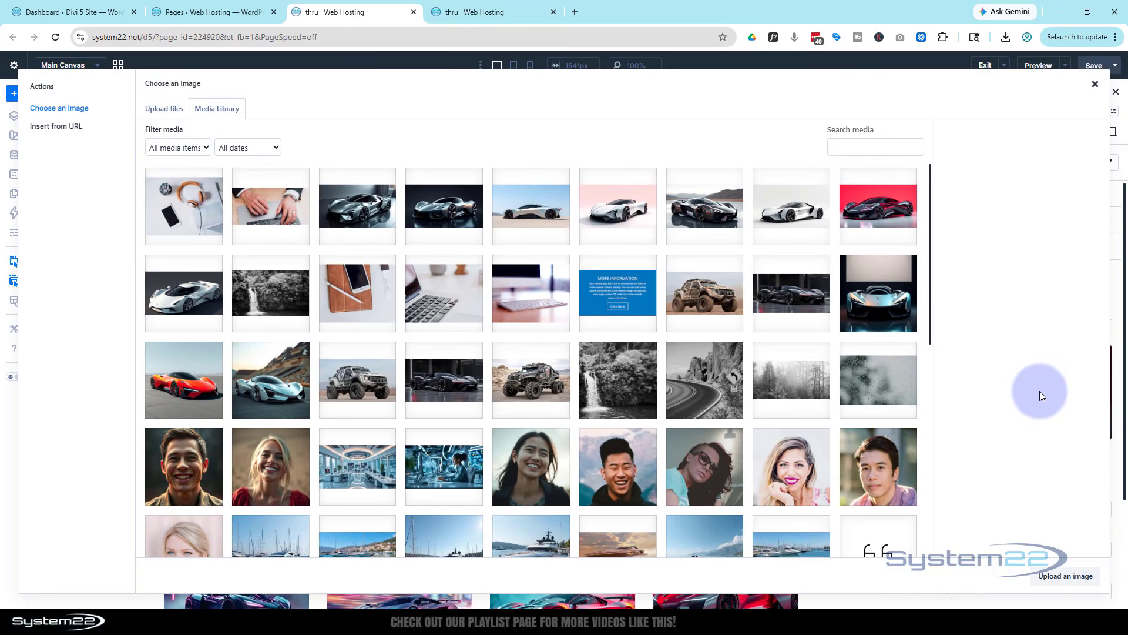
pyautogui.click(195, 301)
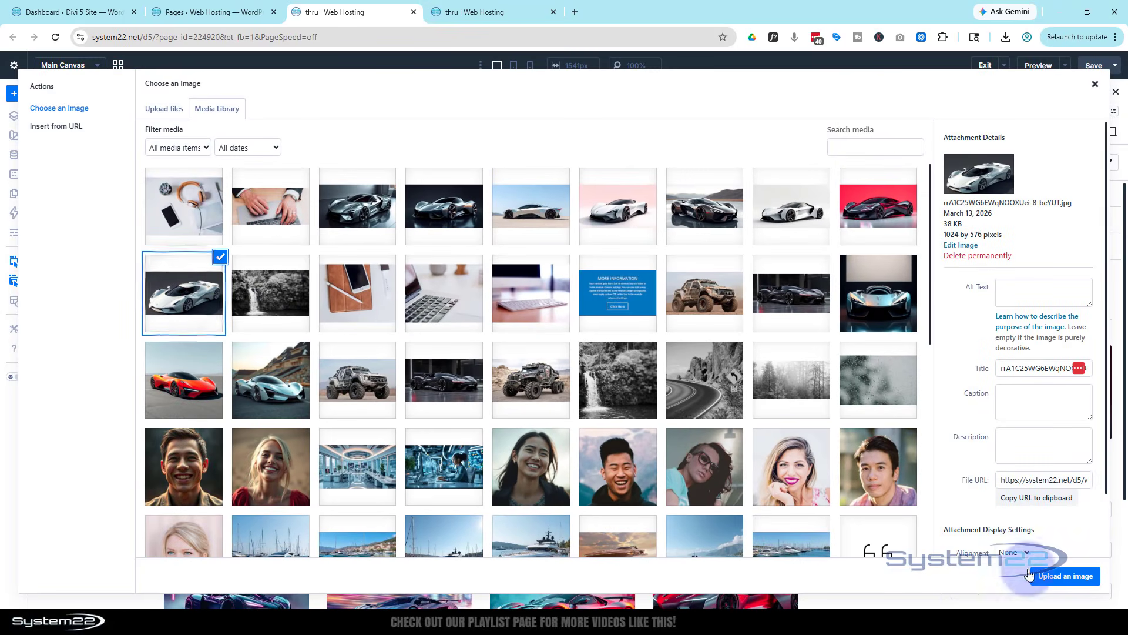
pyautogui.click(1058, 576)
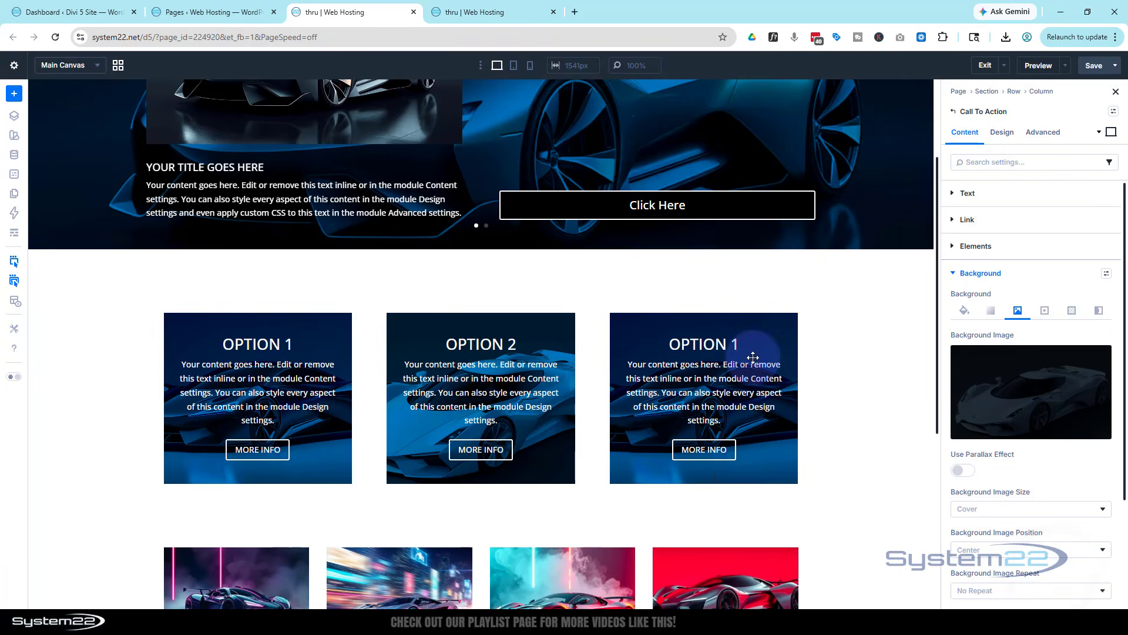
# Replace the third card's background image with the media library picture of the pale blue sports car beside a rocky hillside.
pyautogui.click(759, 321)
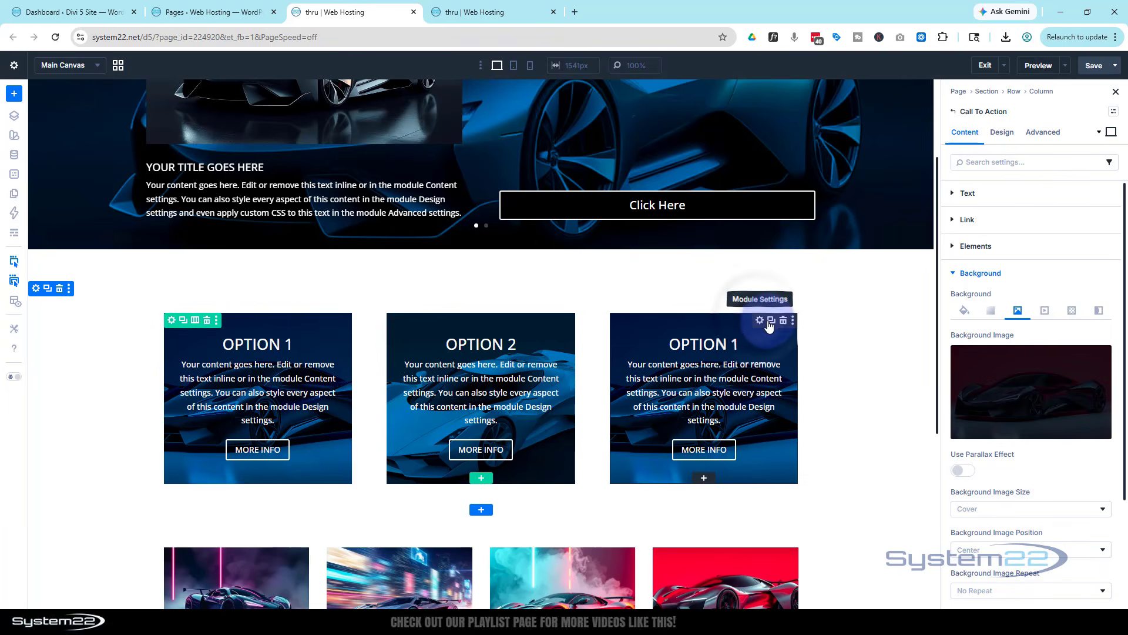
pyautogui.click(1062, 390)
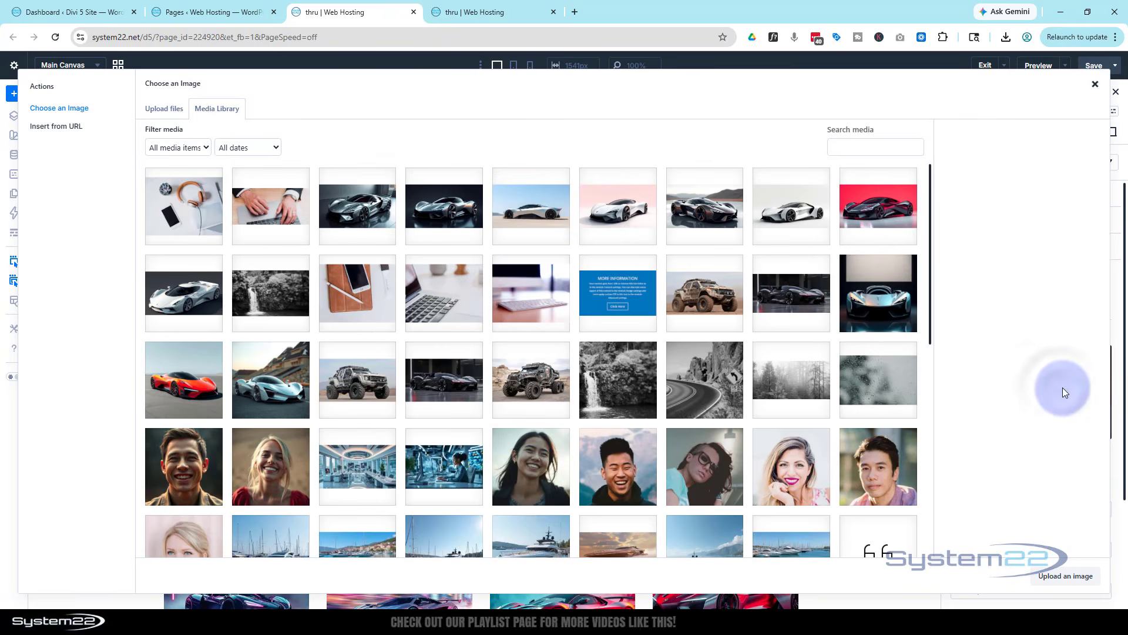
pyautogui.click(267, 384)
pyautogui.click(1053, 574)
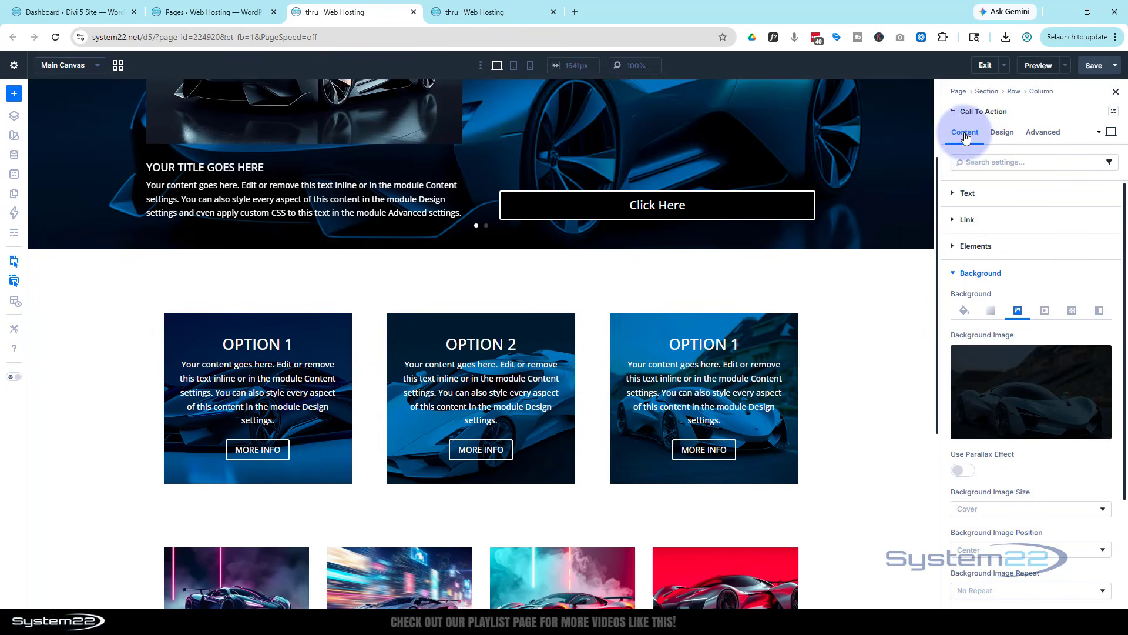
# Change the third card's title to Option 3.
pyautogui.click(969, 193)
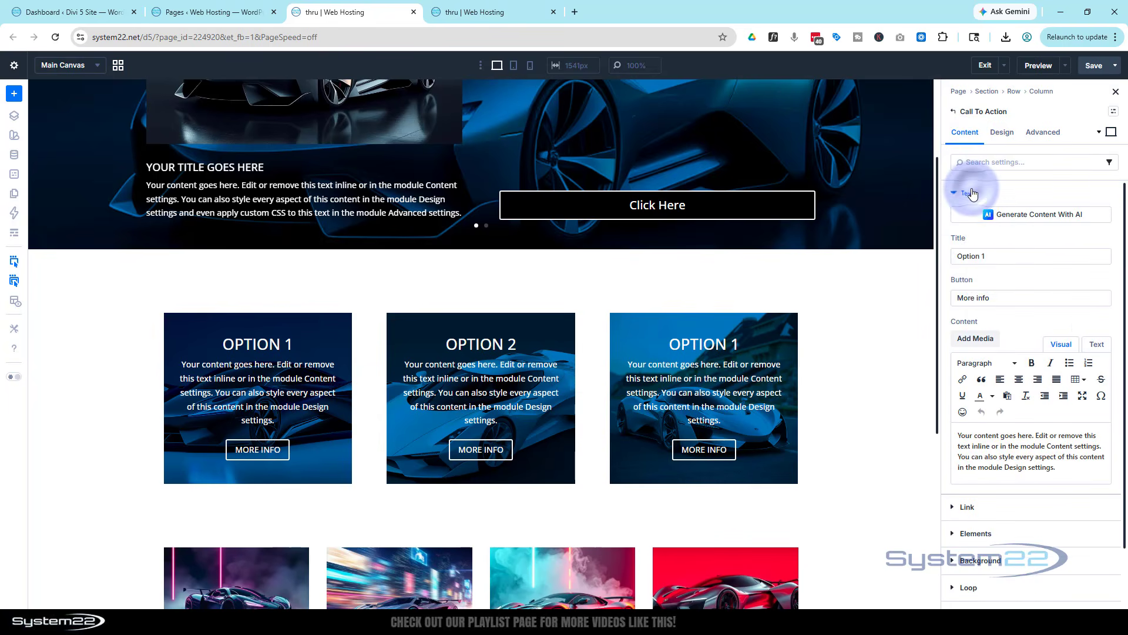
pyautogui.doubleClick(982, 256)
pyautogui.write('3')
pyautogui.click(1018, 273)
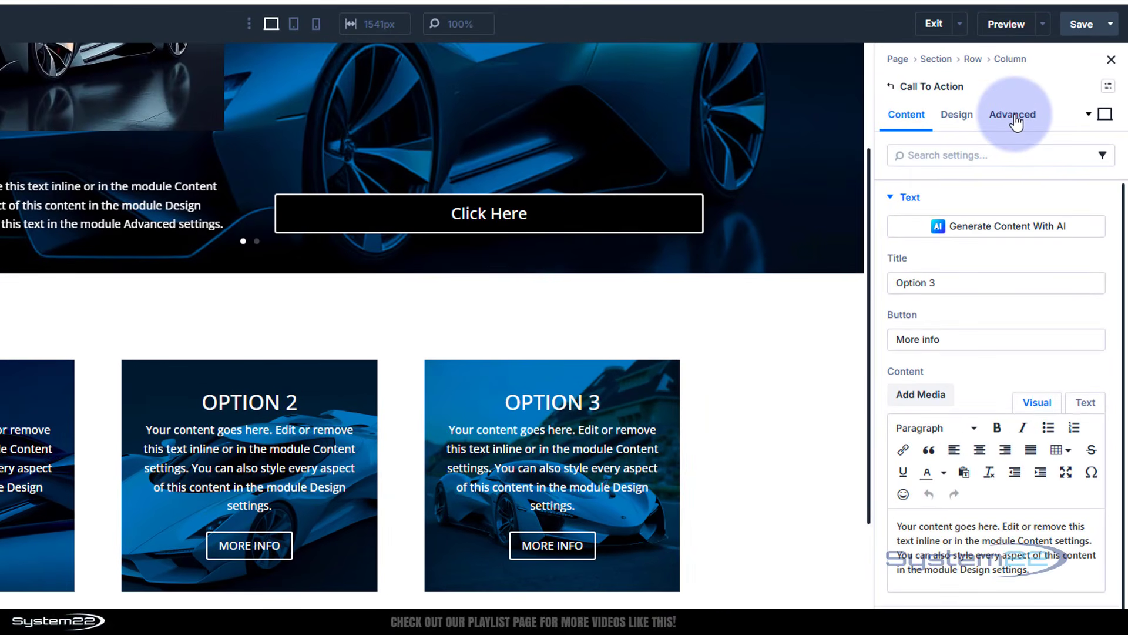
# Add a free-form CSS selector rule to the Option 3 card with animation: fl1 5s infinite.
pyautogui.click(1014, 117)
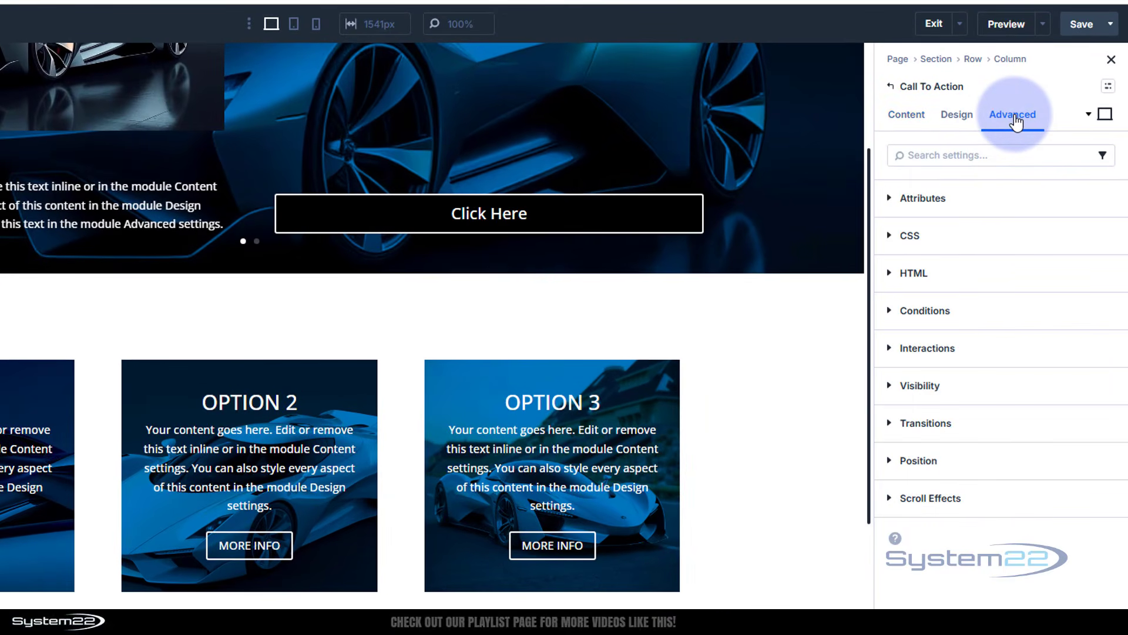
pyautogui.click(950, 236)
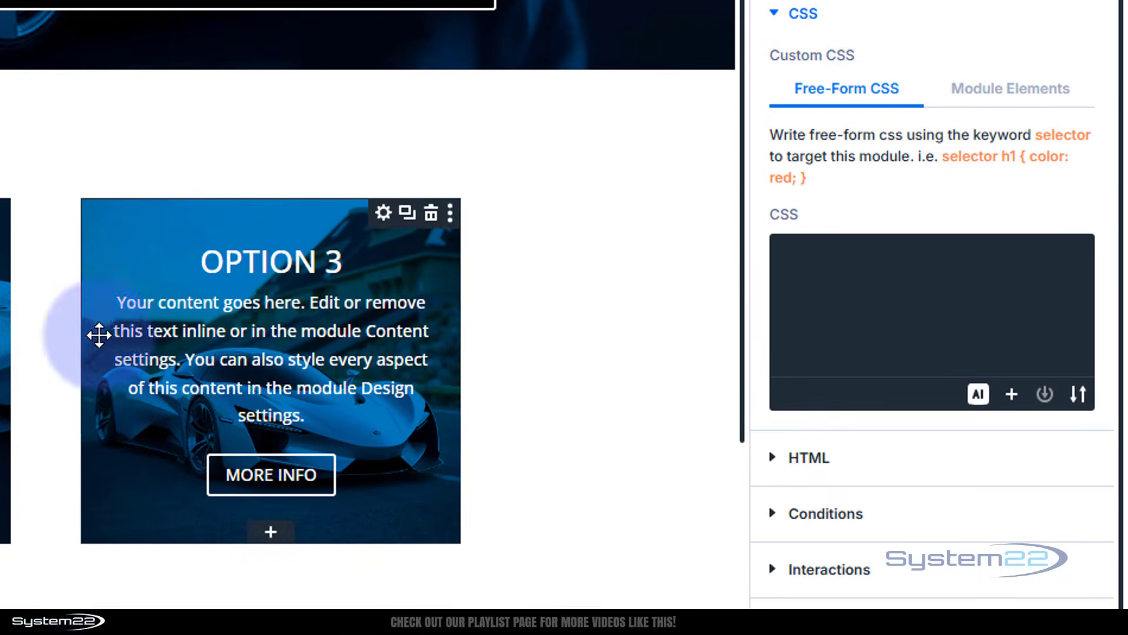
pyautogui.click(789, 267)
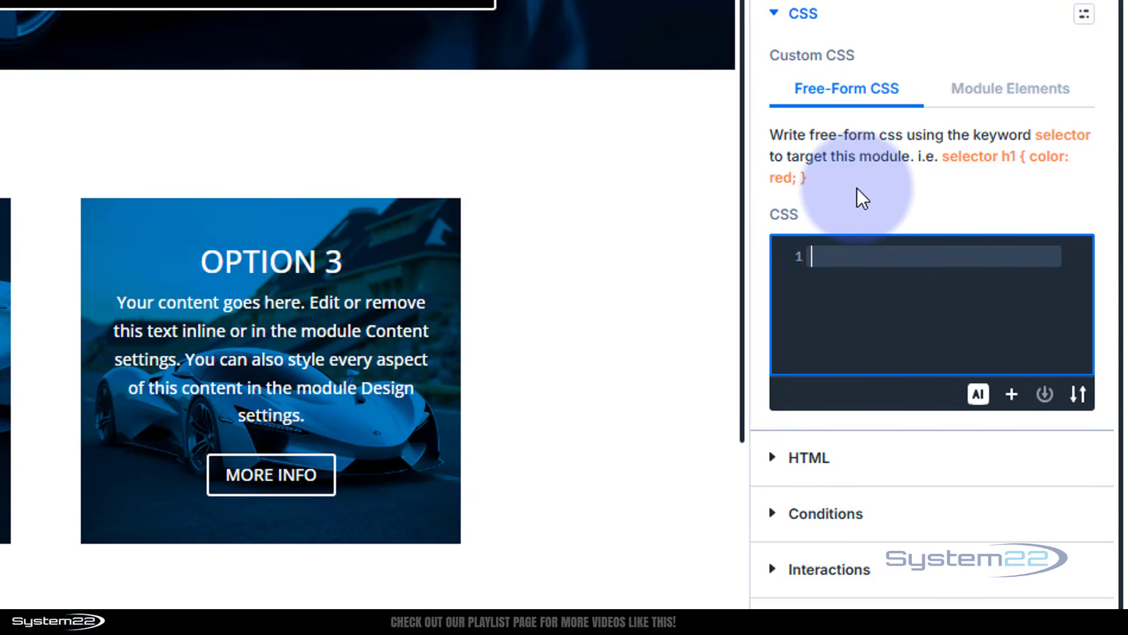
pyautogui.write('selector ')
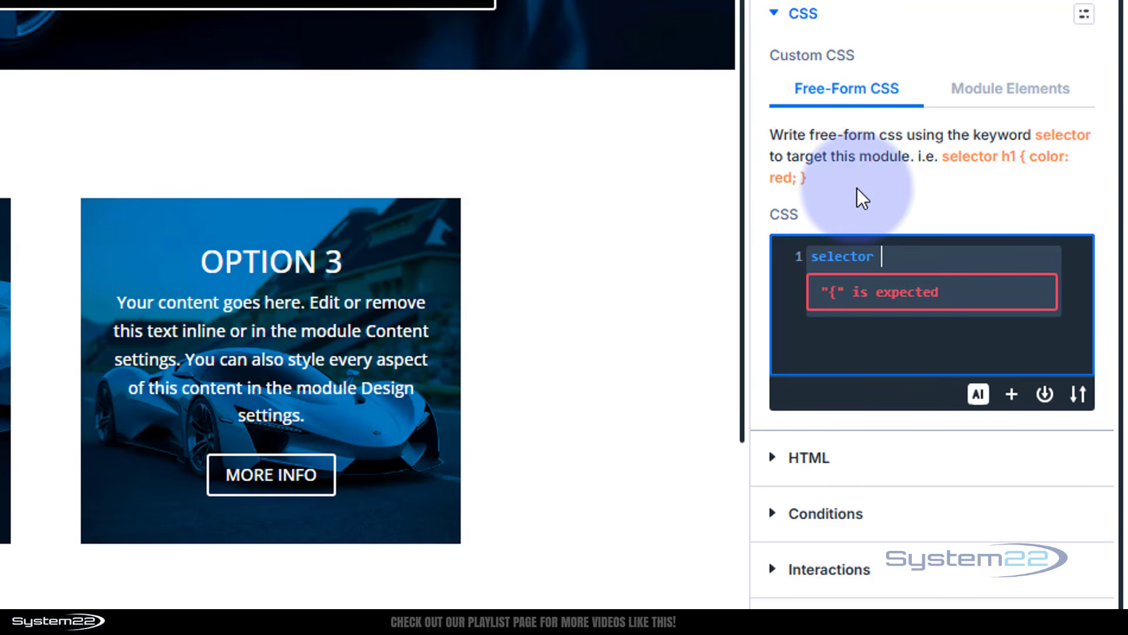
pyautogui.write('{')
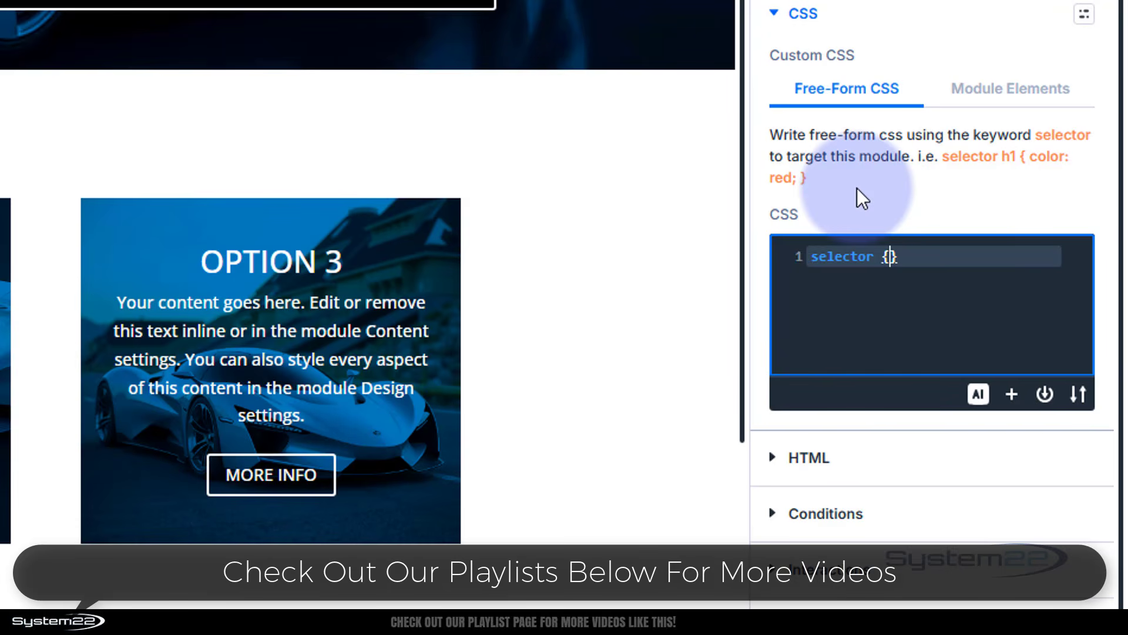
pyautogui.press('Return')
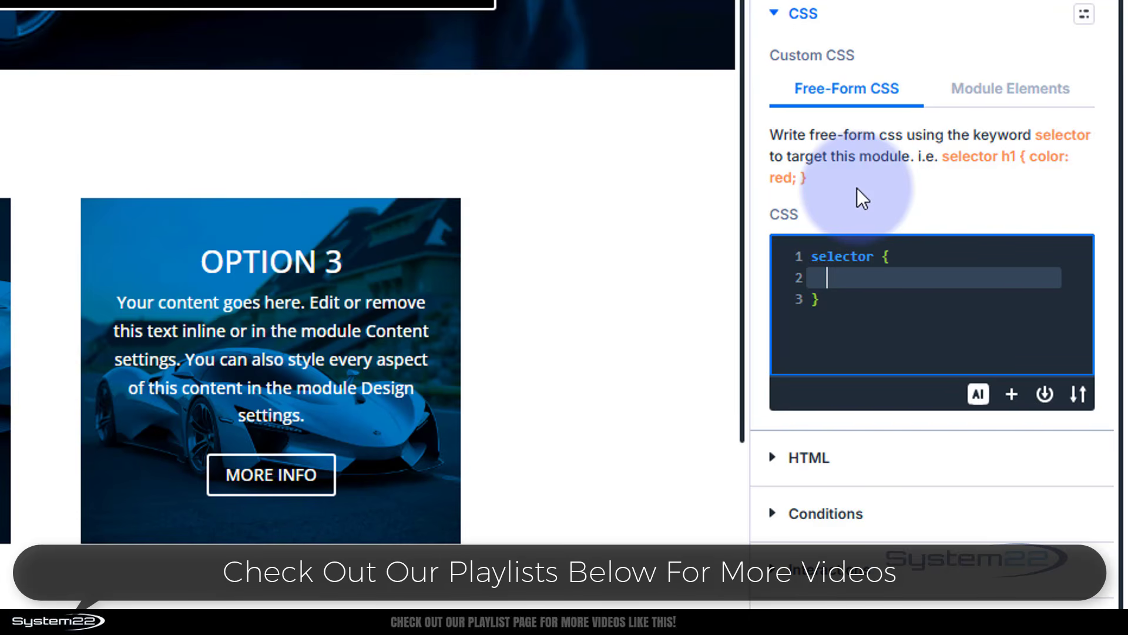
pyautogui.write('animation')
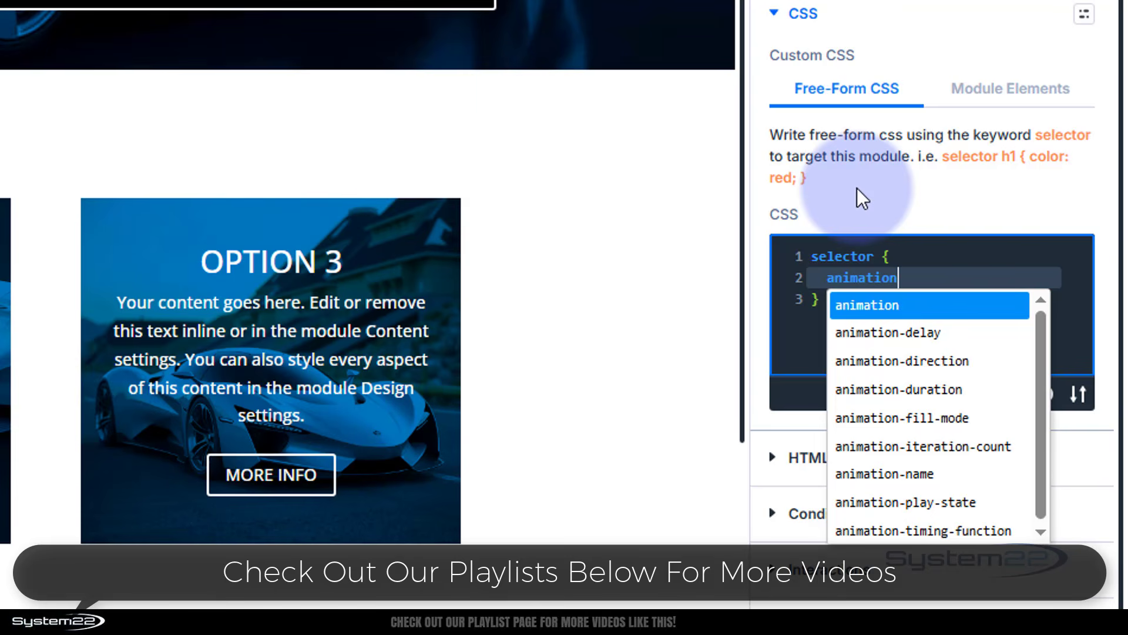
pyautogui.press('Return')
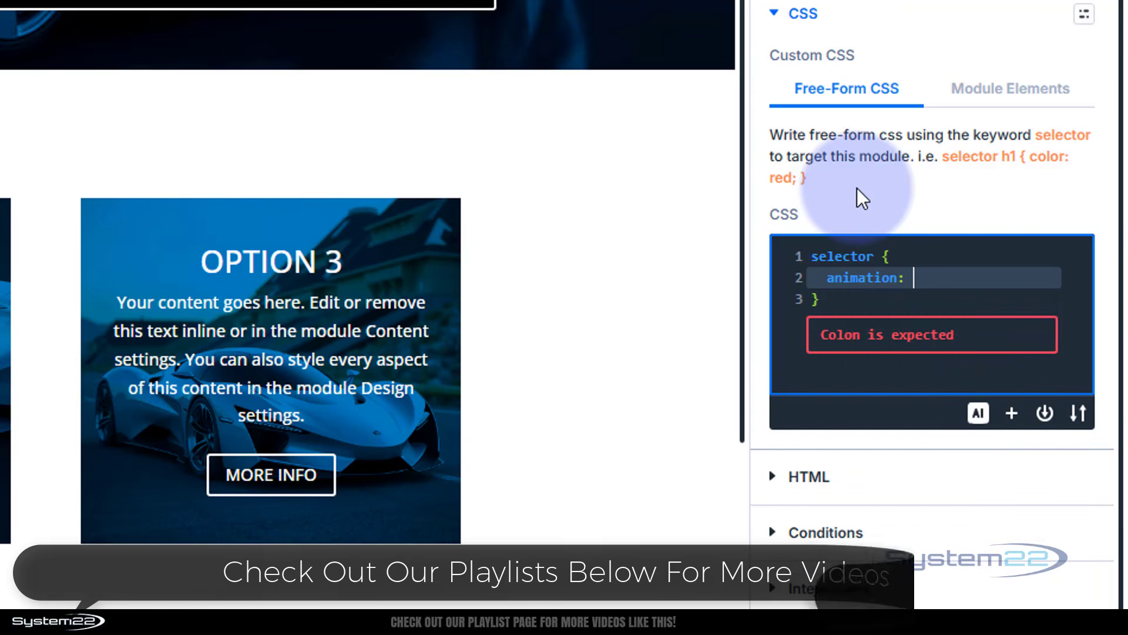
pyautogui.write('fl1')
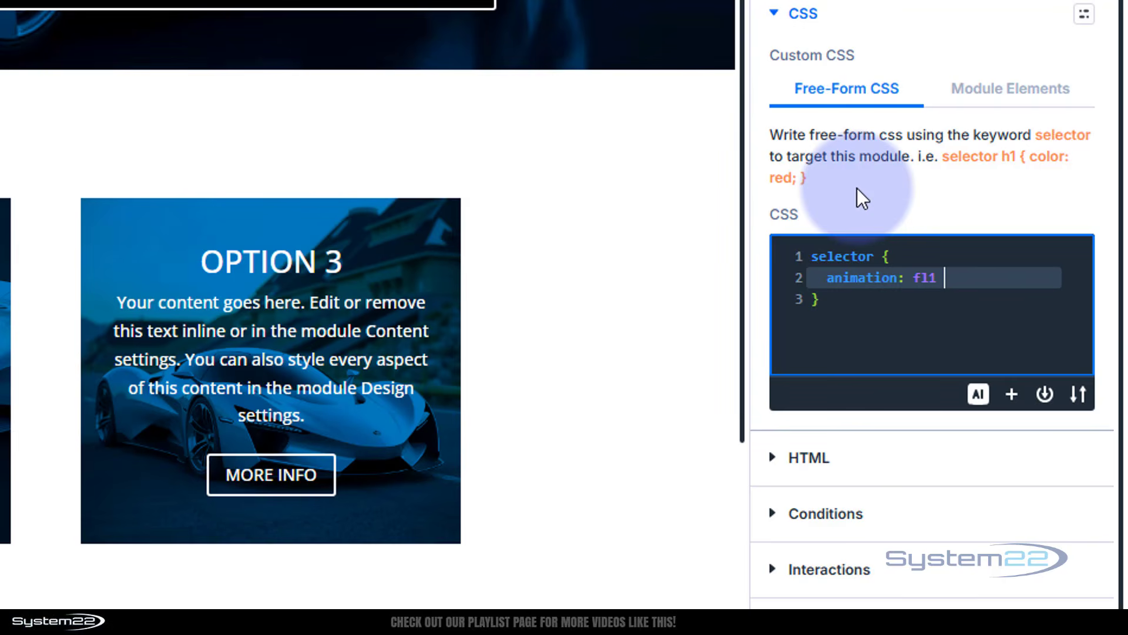
pyautogui.write('5s infinite')
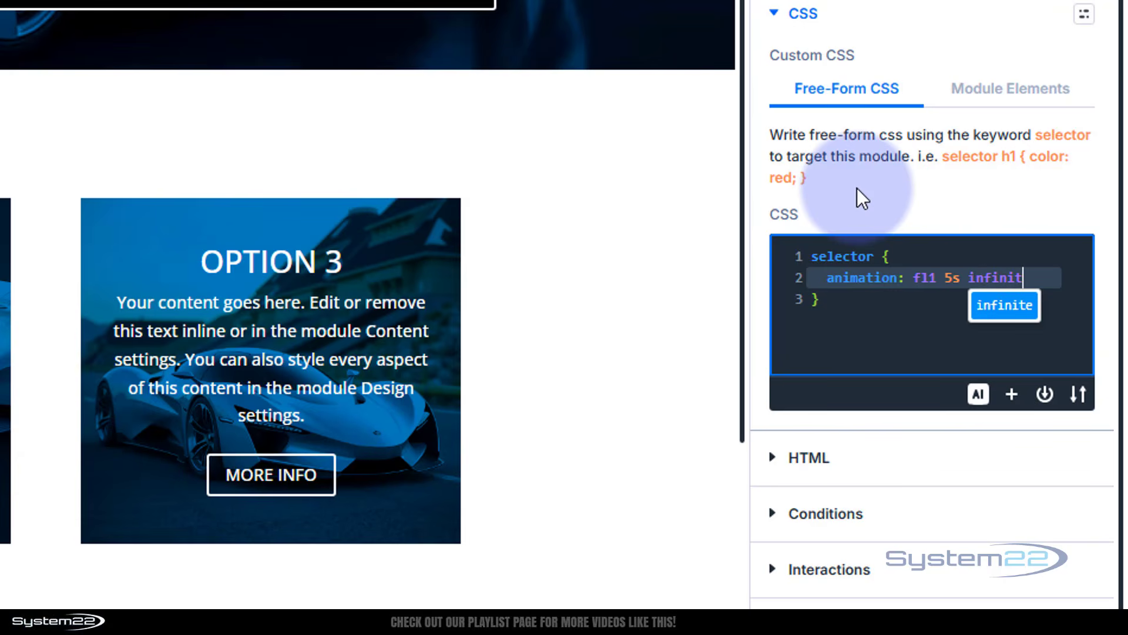
pyautogui.click(857, 304)
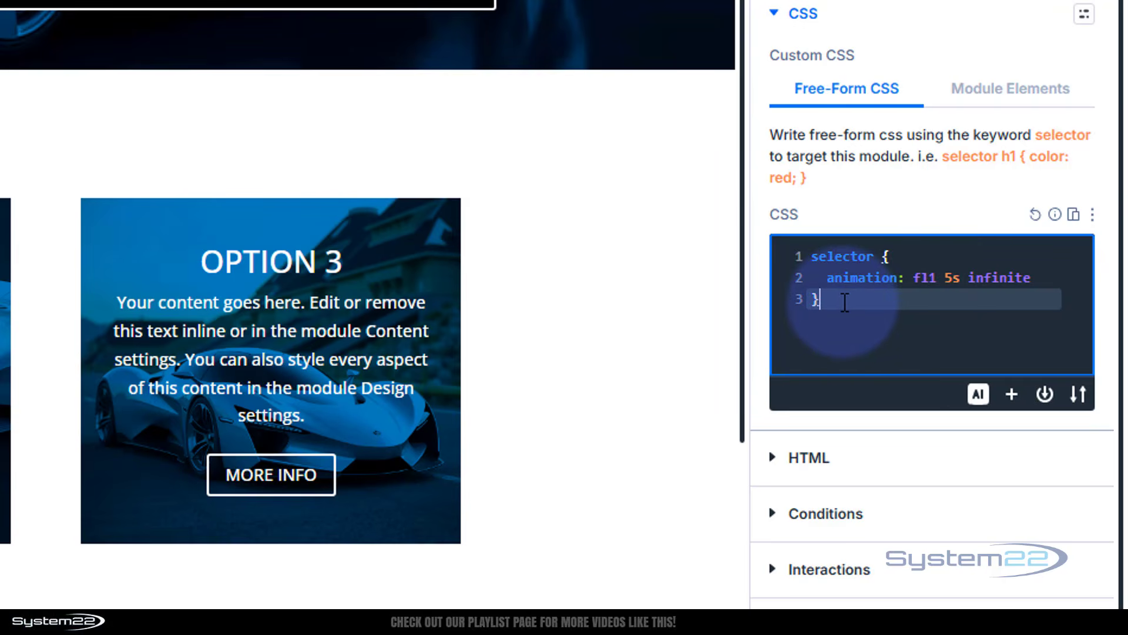
pyautogui.press('Return')
pyautogui.press('Return')
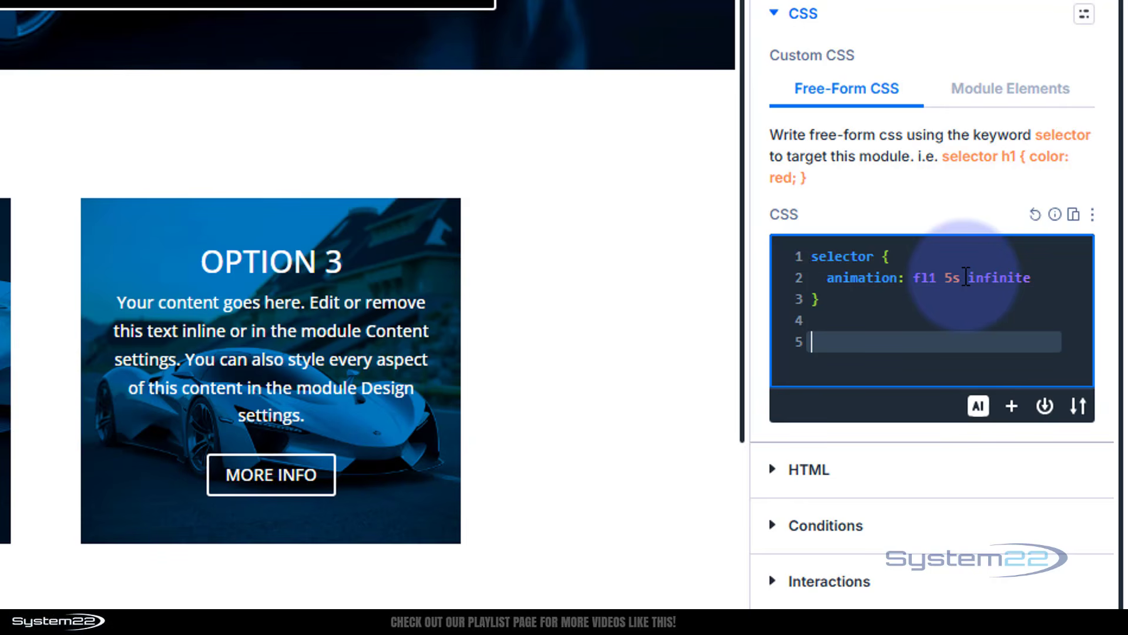
pyautogui.write('@keyfr')
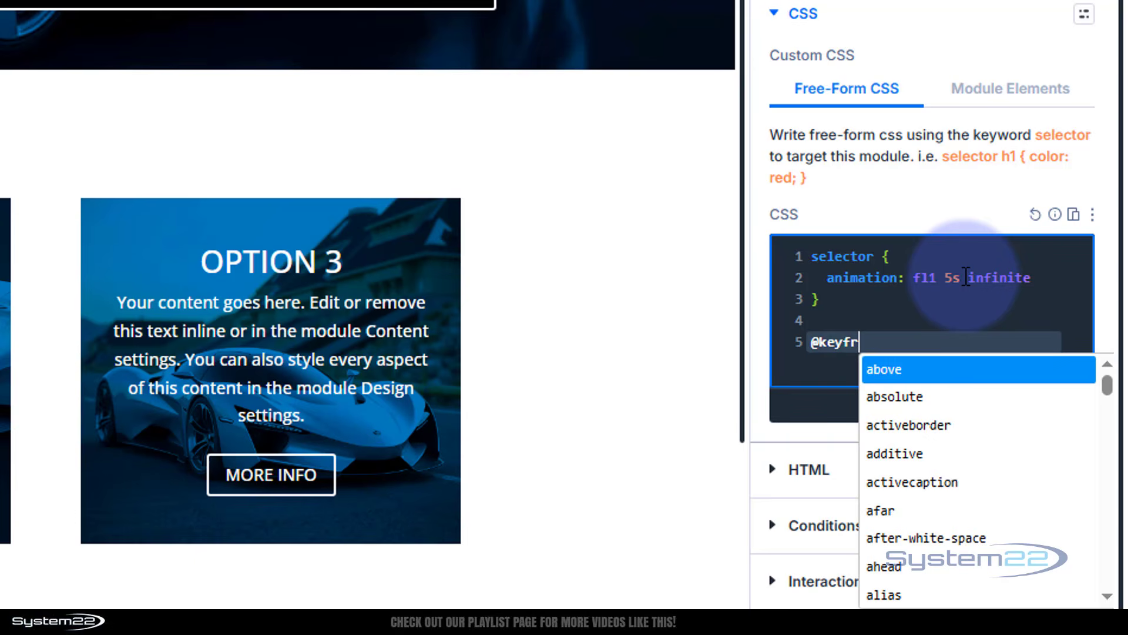
pyautogui.write('ames')
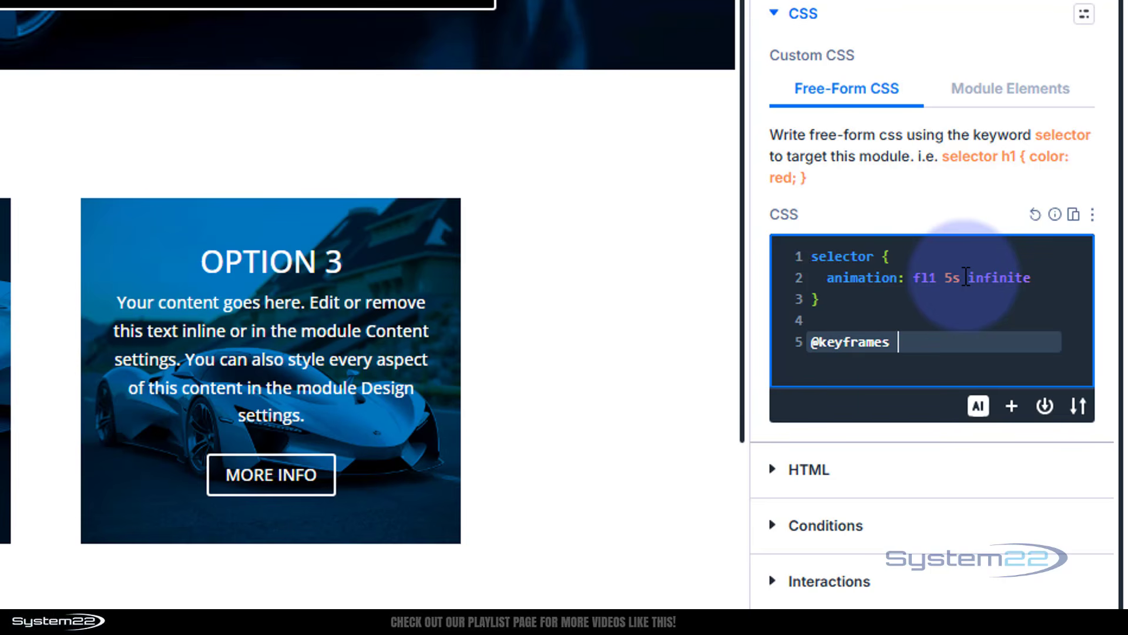
pyautogui.write(' fl1 {')
pyautogui.press('Return')
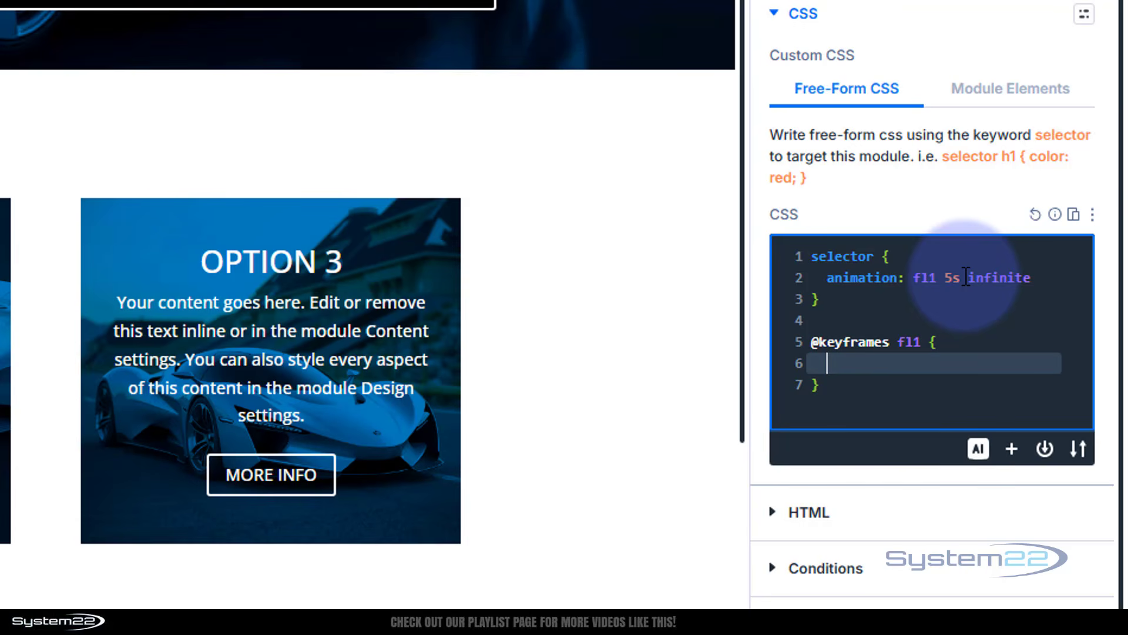
pyautogui.write('0%')
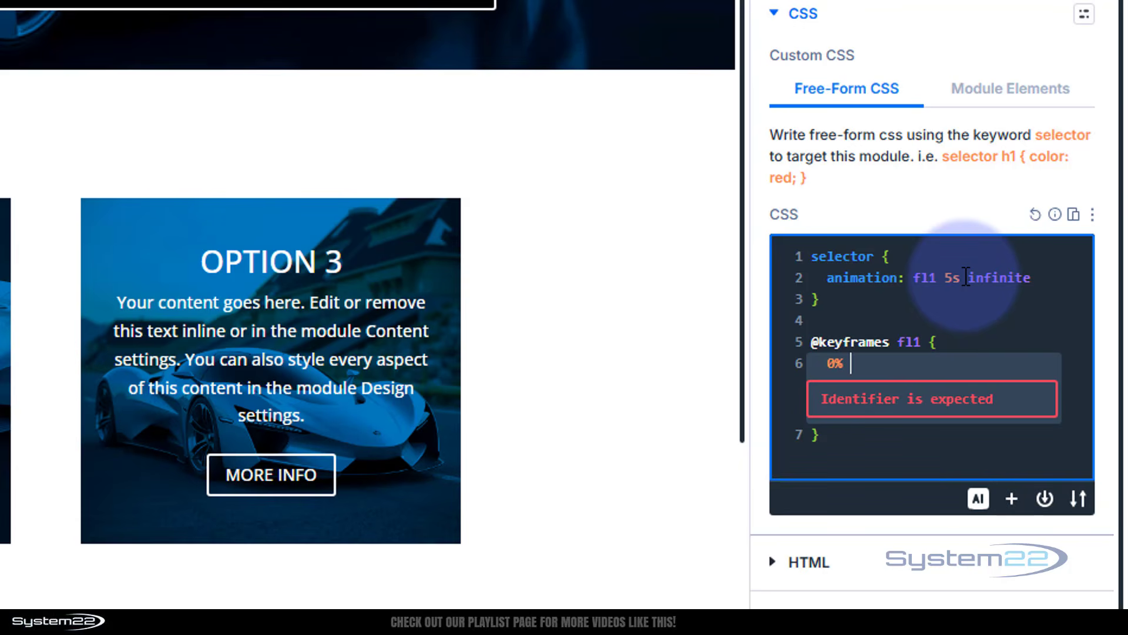
pyautogui.write(' {')
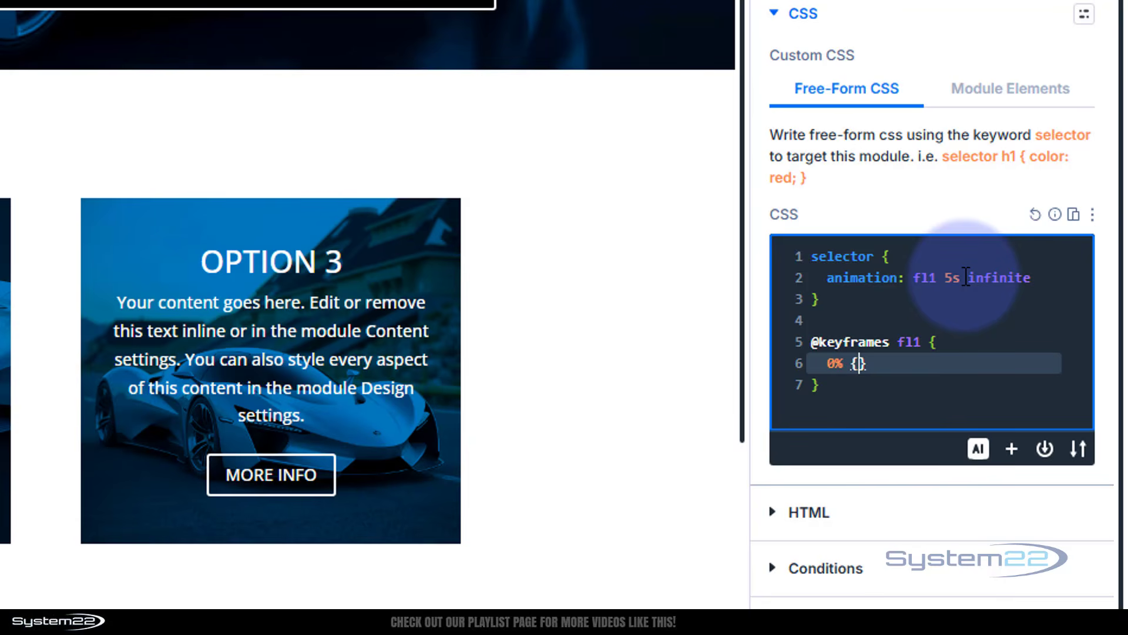
pyautogui.write('margin-top:0')
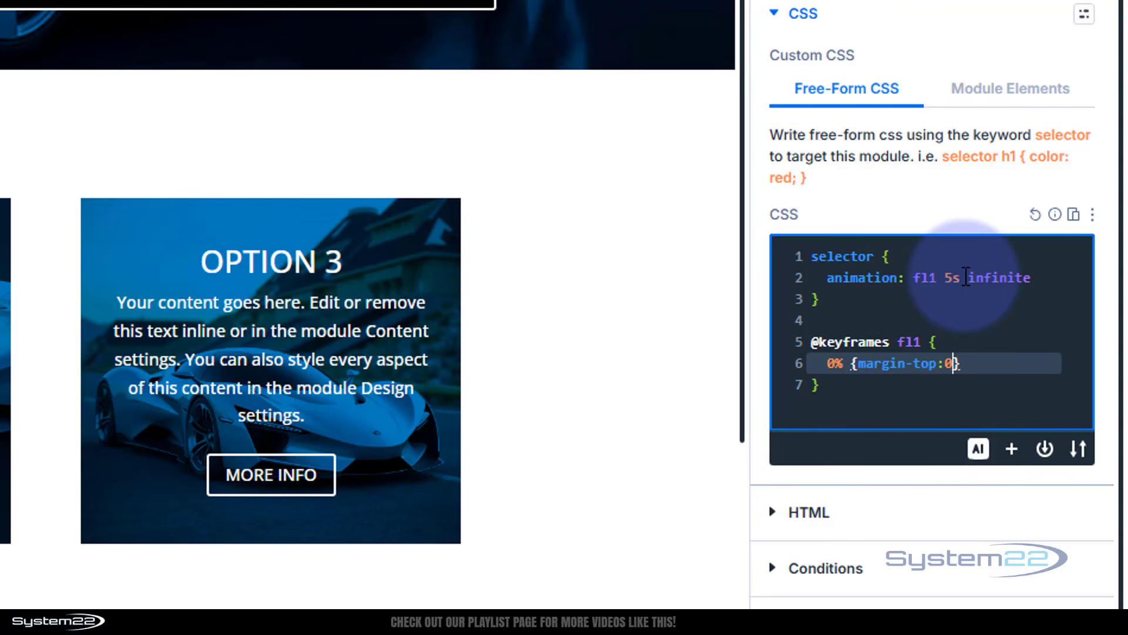
pyautogui.write(';')
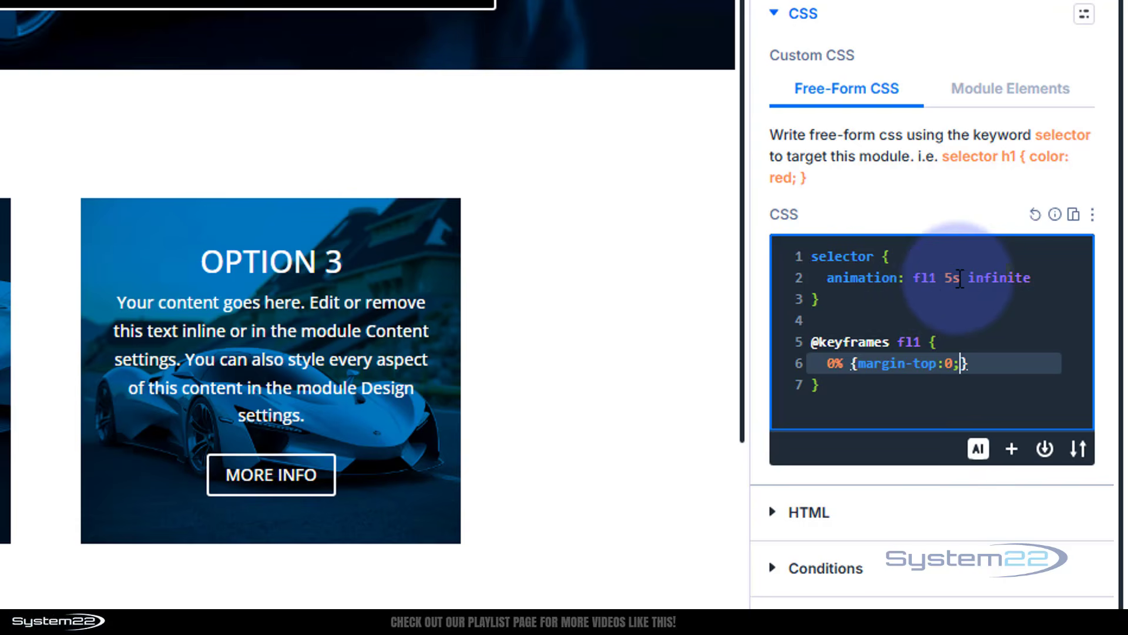
# Duplicate the 0% keyframe as 50% with margin-top:-30px, and extend the original keyframe's selector to 0%, 100%.
pyautogui.moveTo(826, 362); pyautogui.dragTo(969, 363)
pyautogui.hotkey('ctrl', 'c')
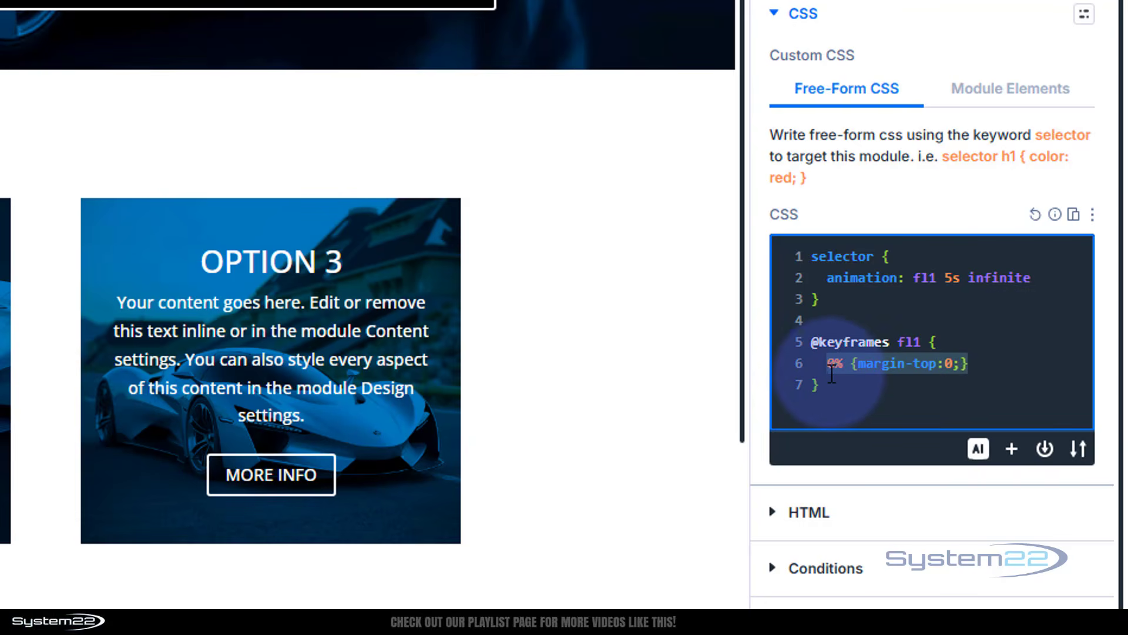
pyautogui.click(981, 364)
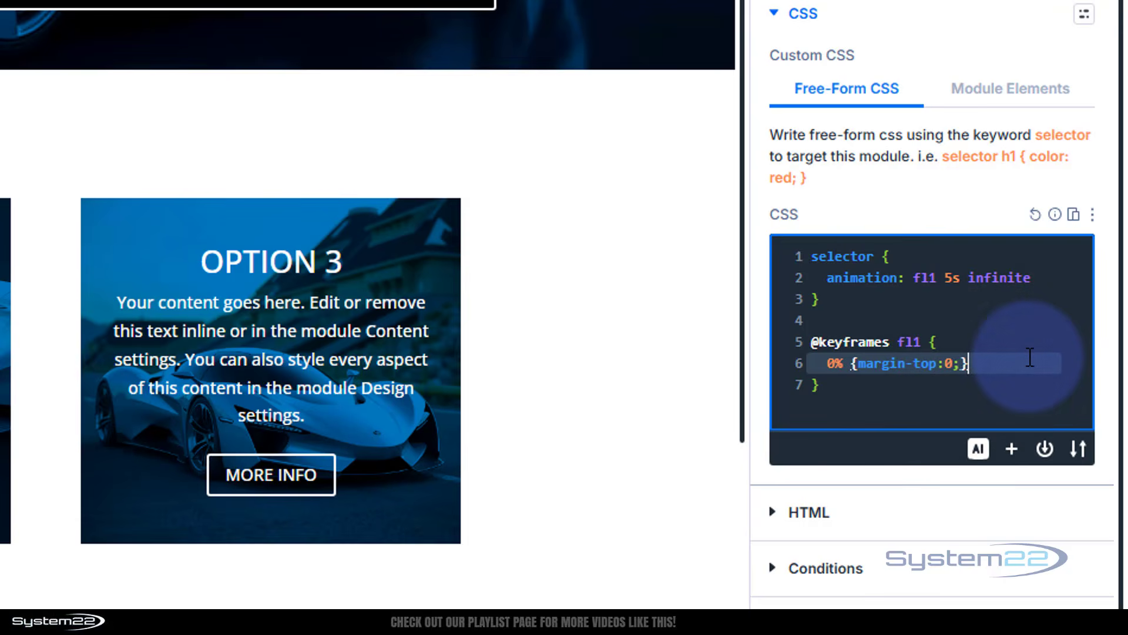
pyautogui.press('Return')
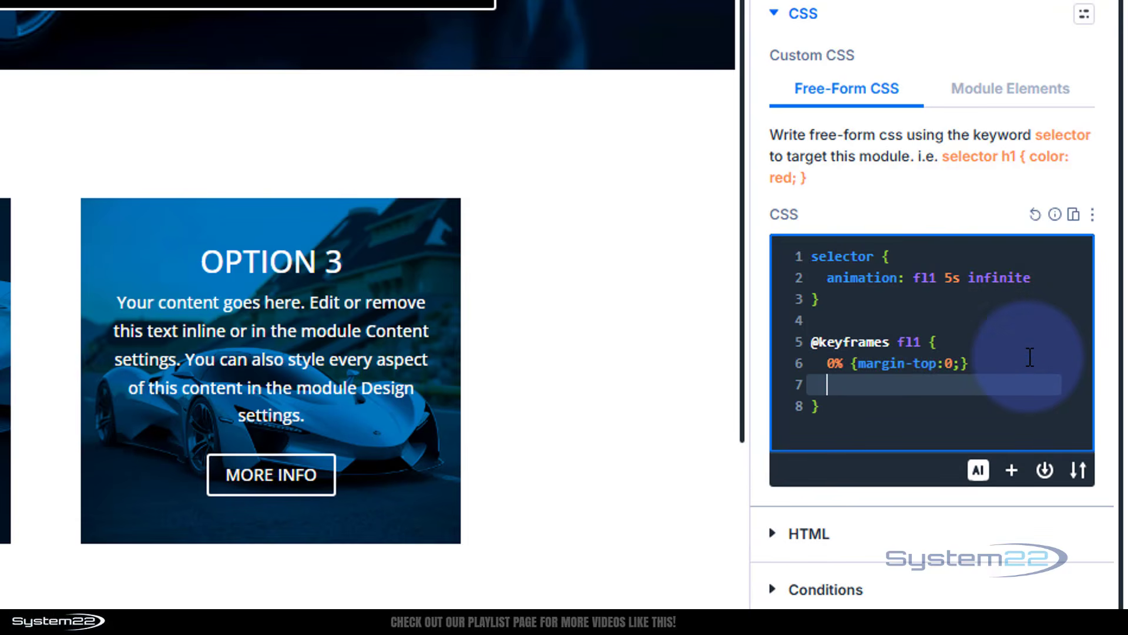
pyautogui.hotkey('ctrl', 'v')
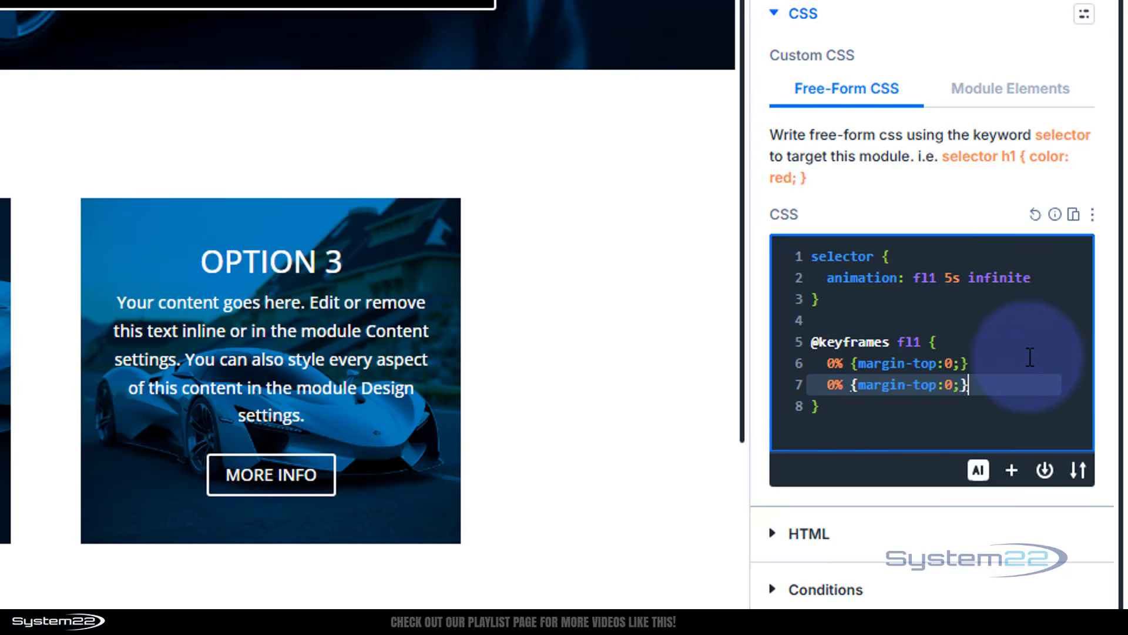
pyautogui.click(827, 386)
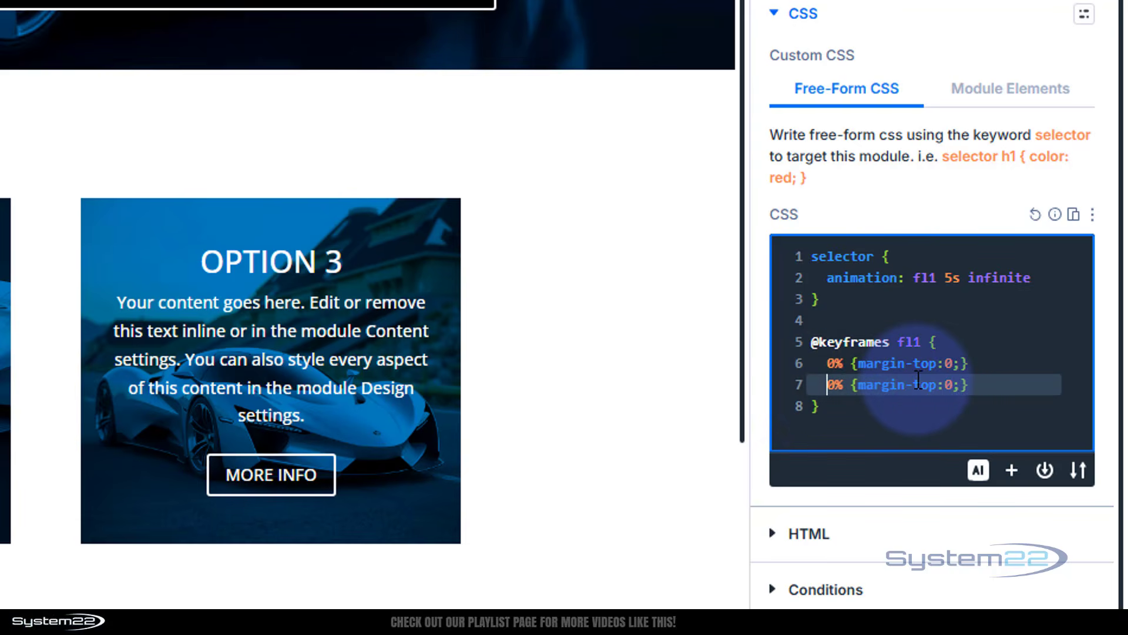
pyautogui.write('5')
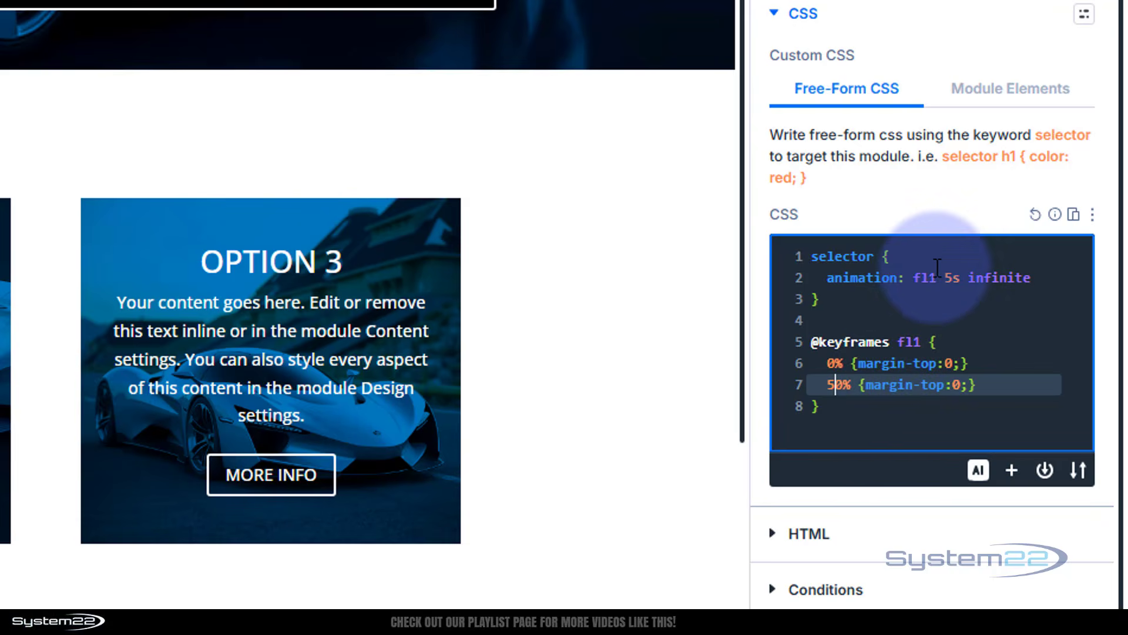
pyautogui.doubleClick(955, 386)
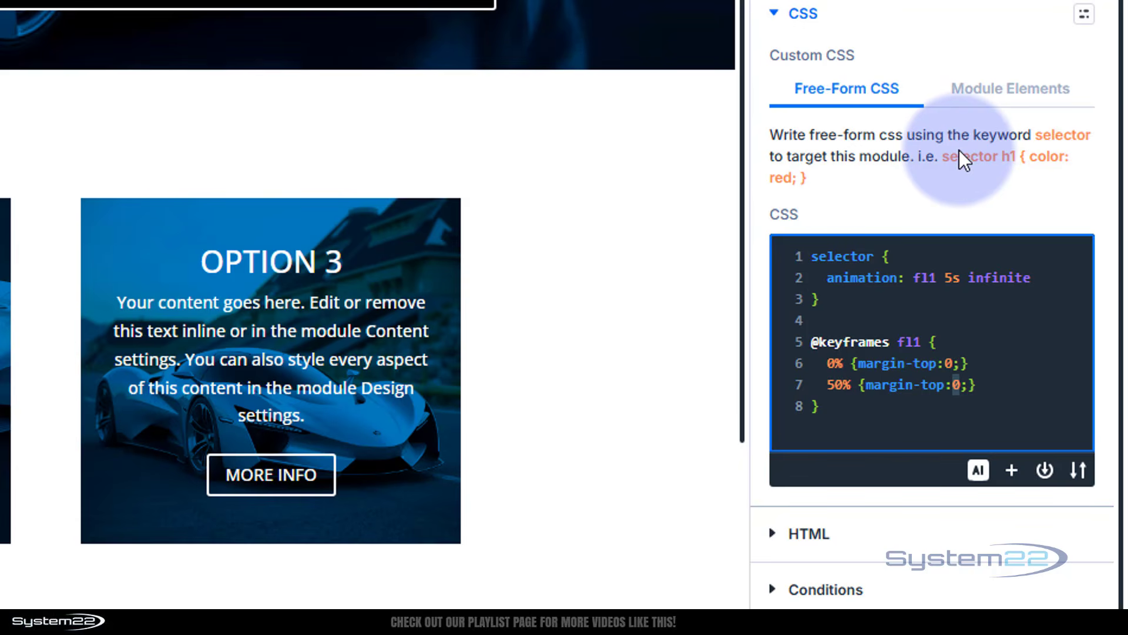
pyautogui.write('-30')
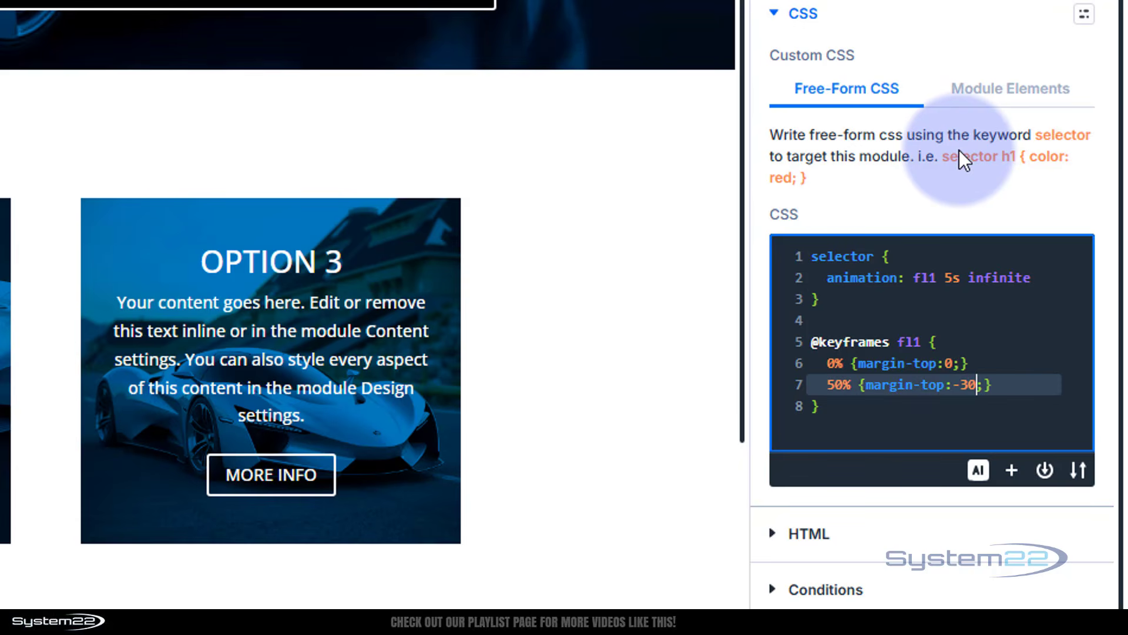
pyautogui.write('px')
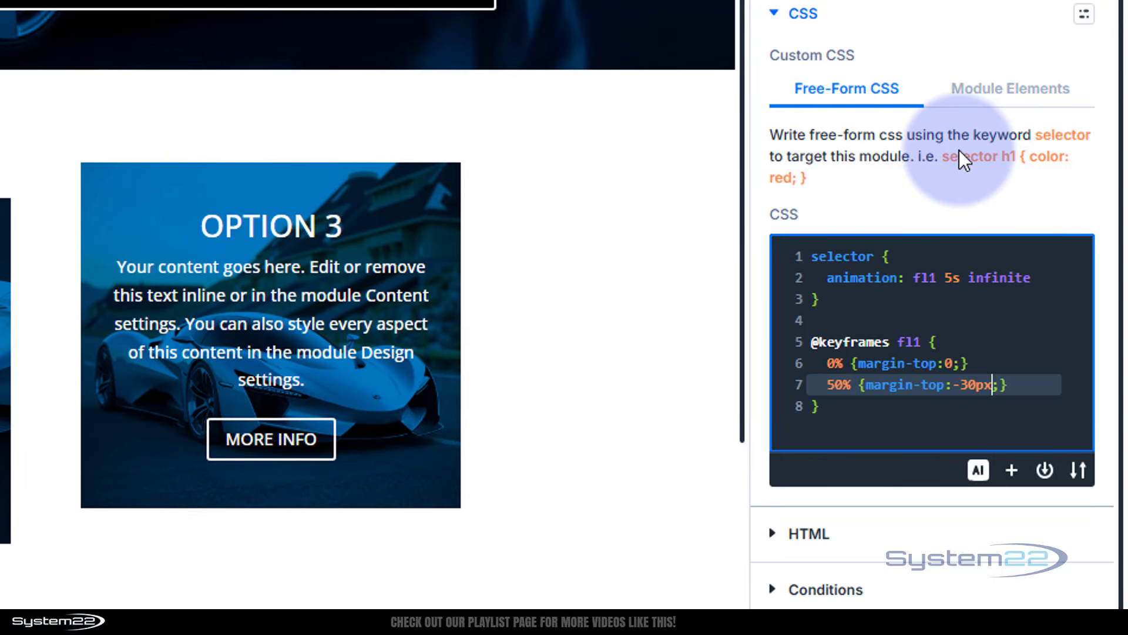
pyautogui.click(842, 364)
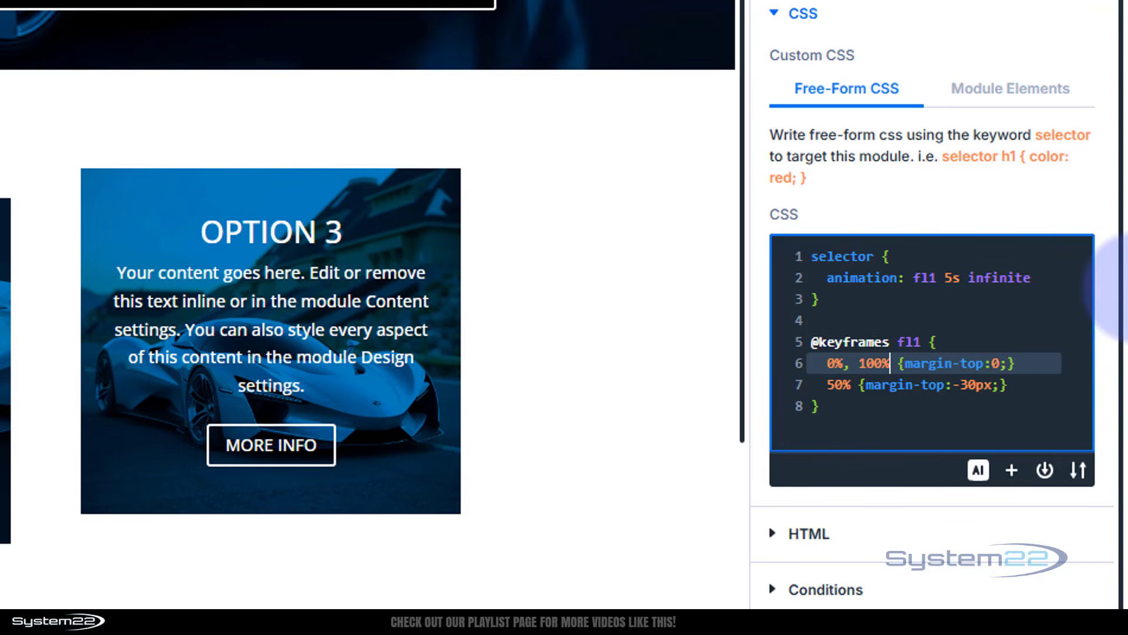
# Copy the Option 3 card's complete animation CSS into the Option 2 card's free-form CSS.
pyautogui.click(823, 408)
pyautogui.moveTo(802, 376); pyautogui.dragTo(787, 249)
pyautogui.hotkey('ctrl', 'c')
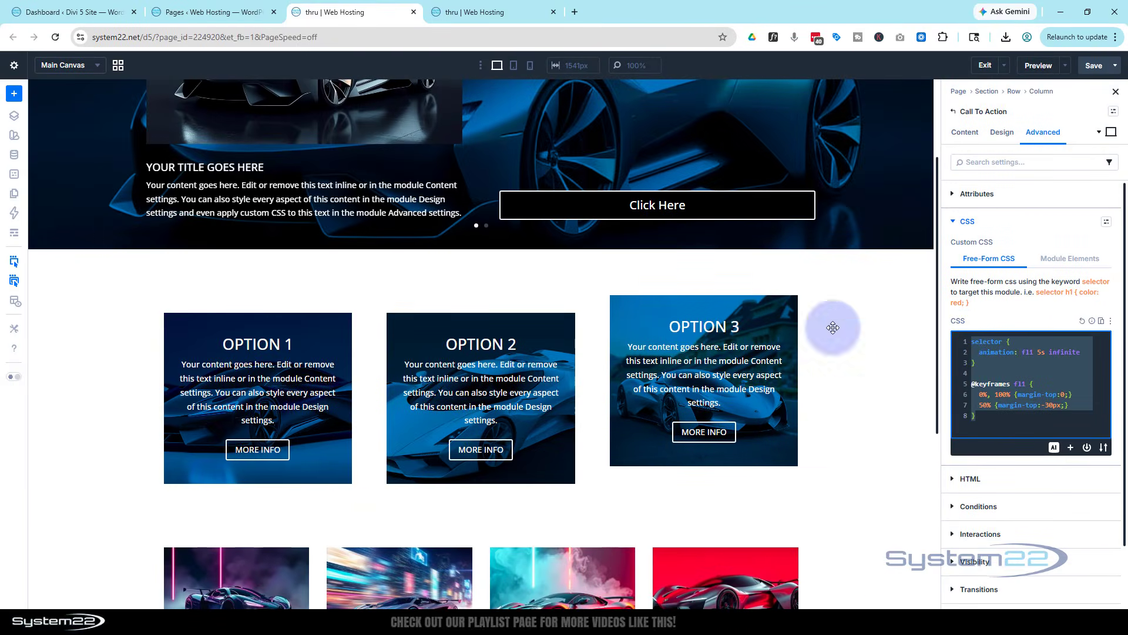
pyautogui.press('BackSpace')
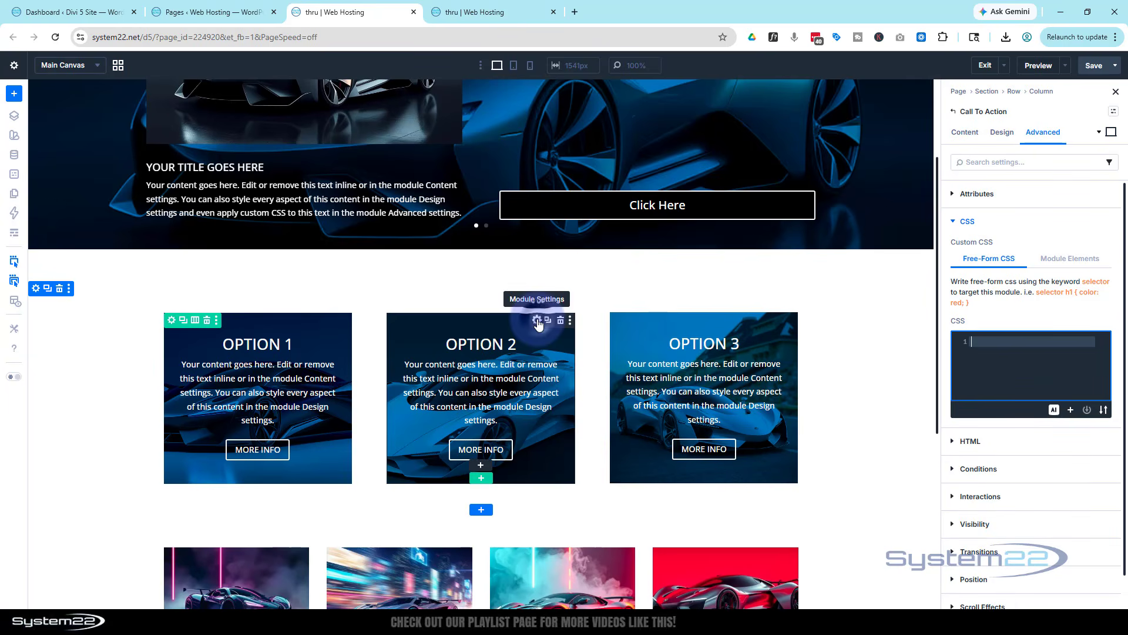
pyautogui.click(991, 339)
pyautogui.hotkey('ctrl', 'v')
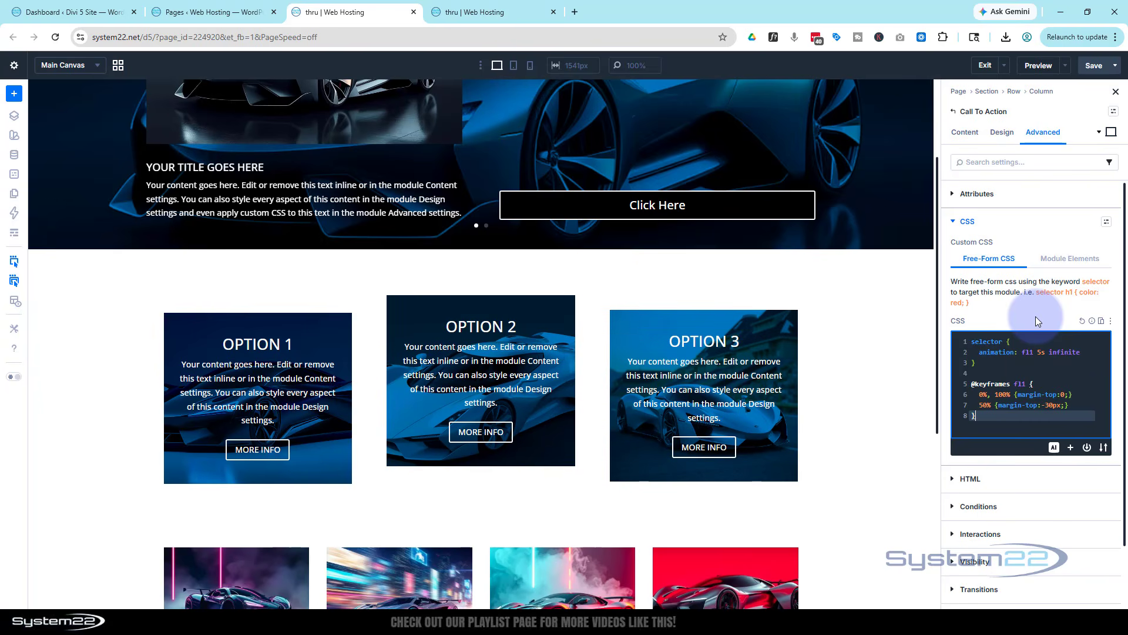
pyautogui.click(1041, 351)
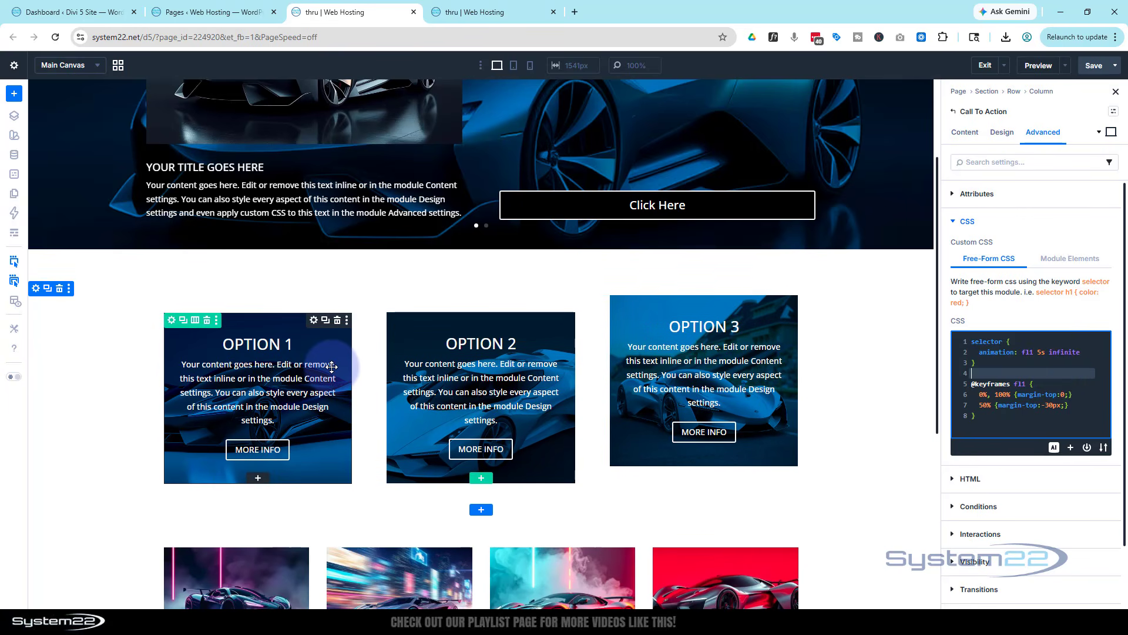
# Paste the same fl1 animation CSS into the Option 1 card's free-form CSS.
pyautogui.click(313, 320)
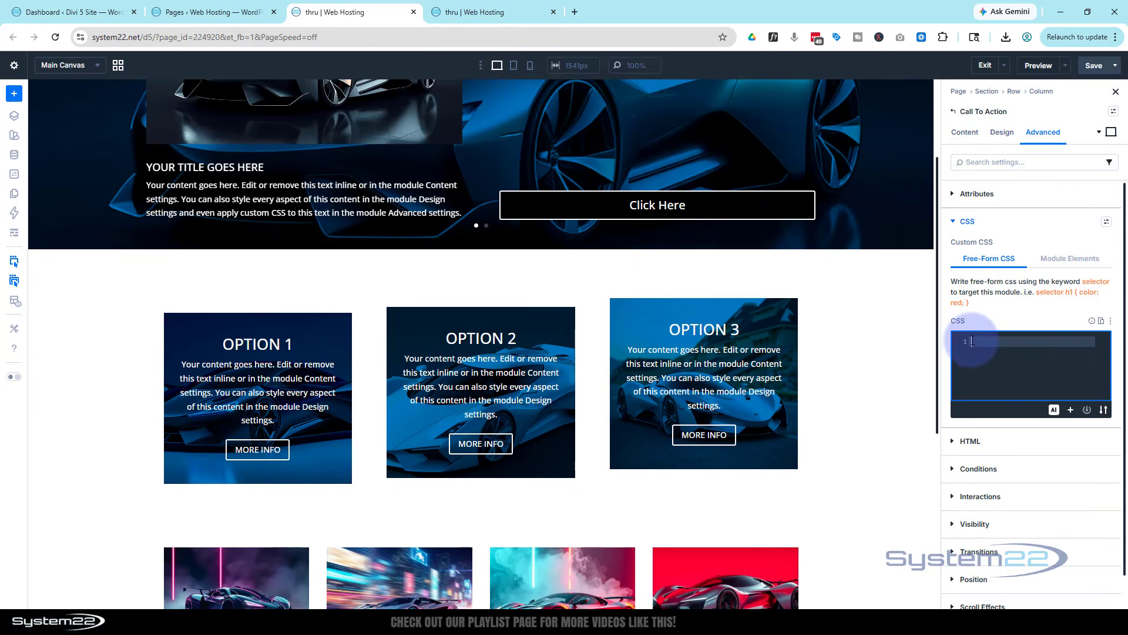
pyautogui.hotkey('ctrl', 'v')
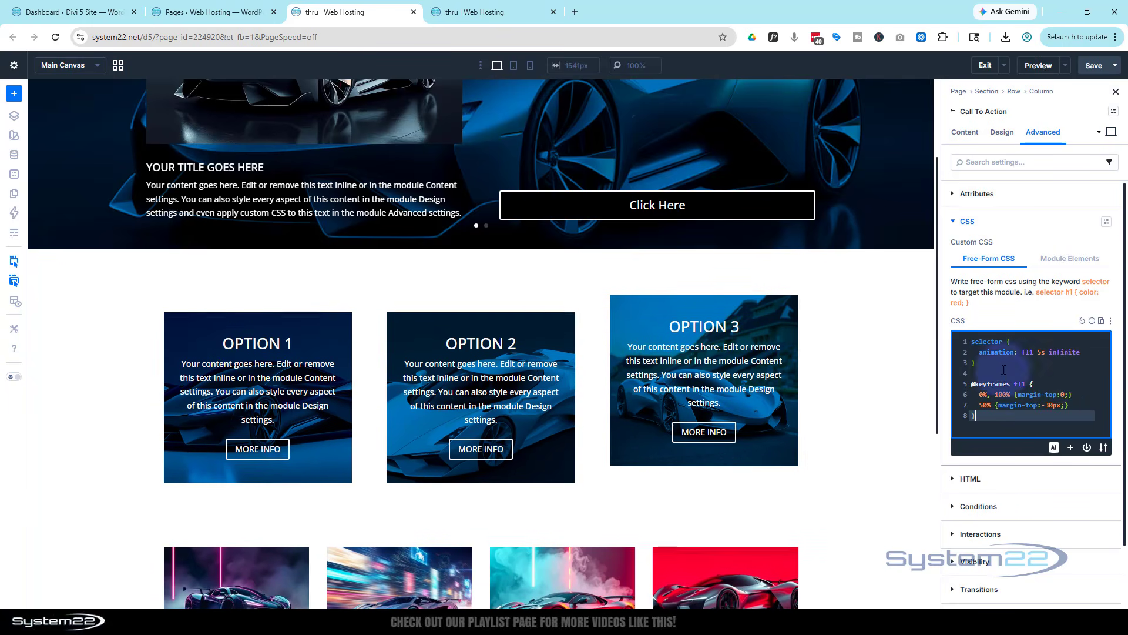
# Save the page and preview it on the front end to examine the floating option cards and the image gallery below them.
pyautogui.click(1097, 67)
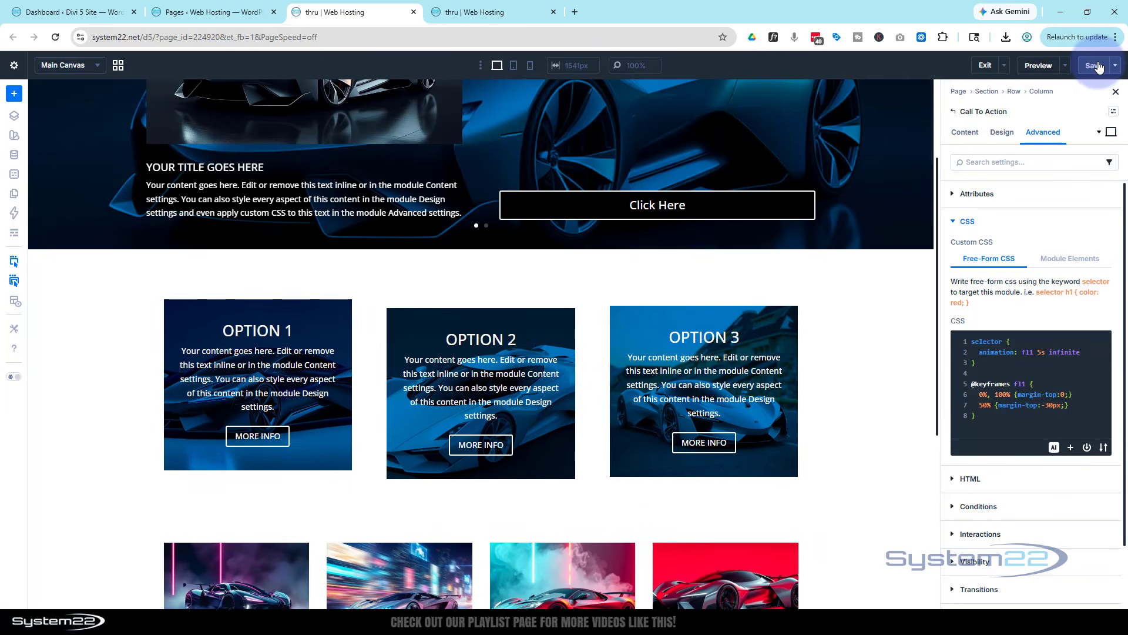
pyautogui.click(1065, 66)
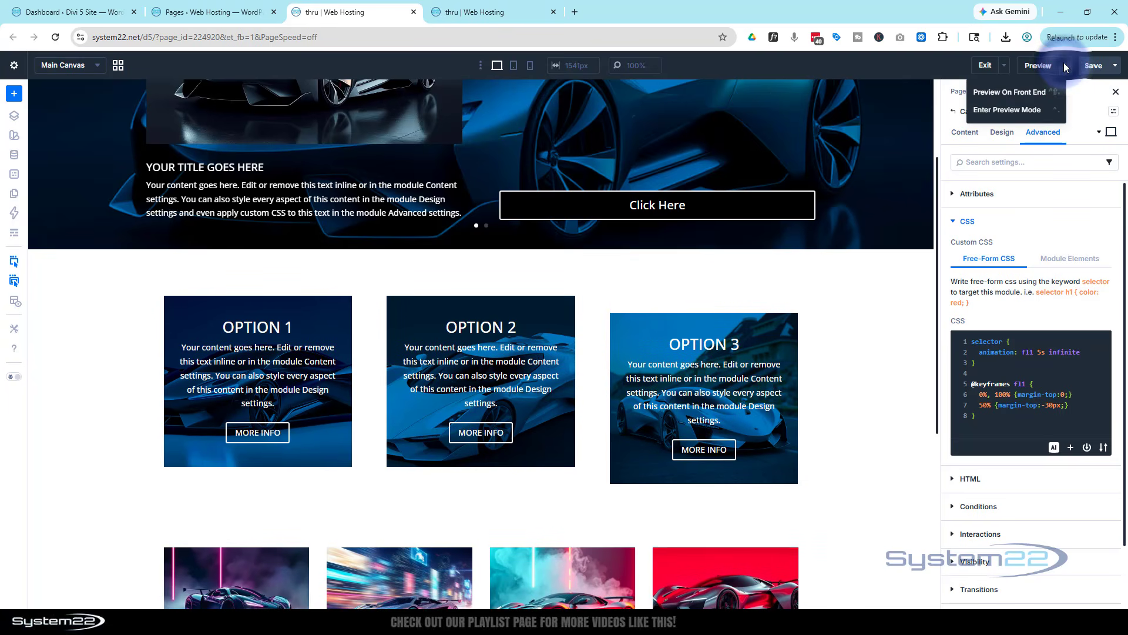
pyautogui.click(991, 94)
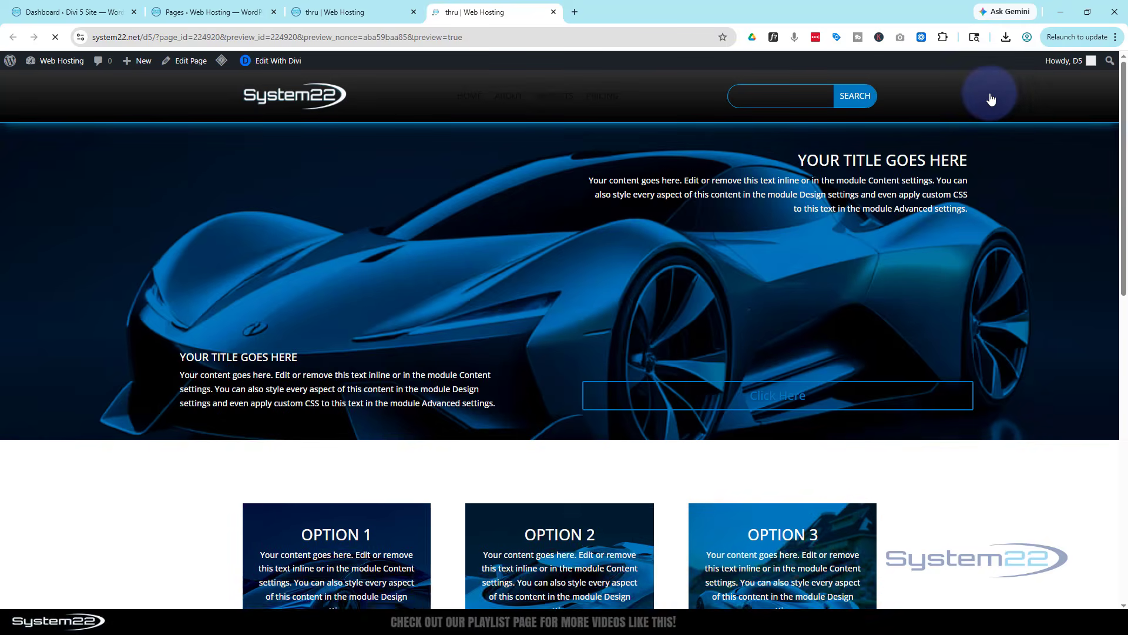
pyautogui.scroll(-2, 919, 177)
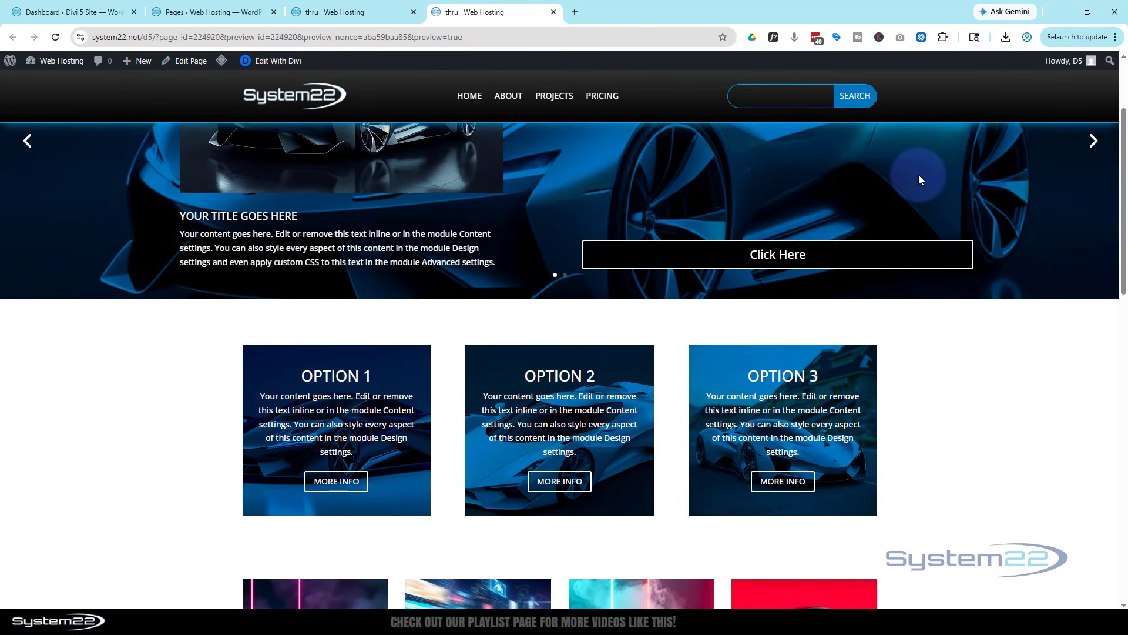
pyautogui.scroll(-2, 934, 288)
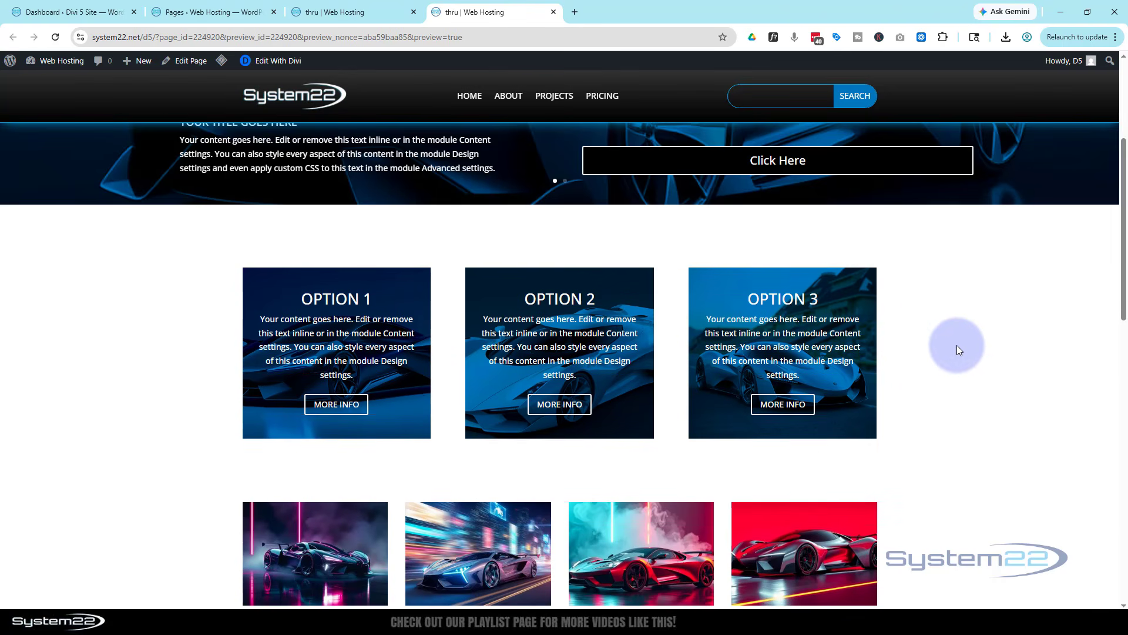
pyautogui.scroll(-4, 974, 322)
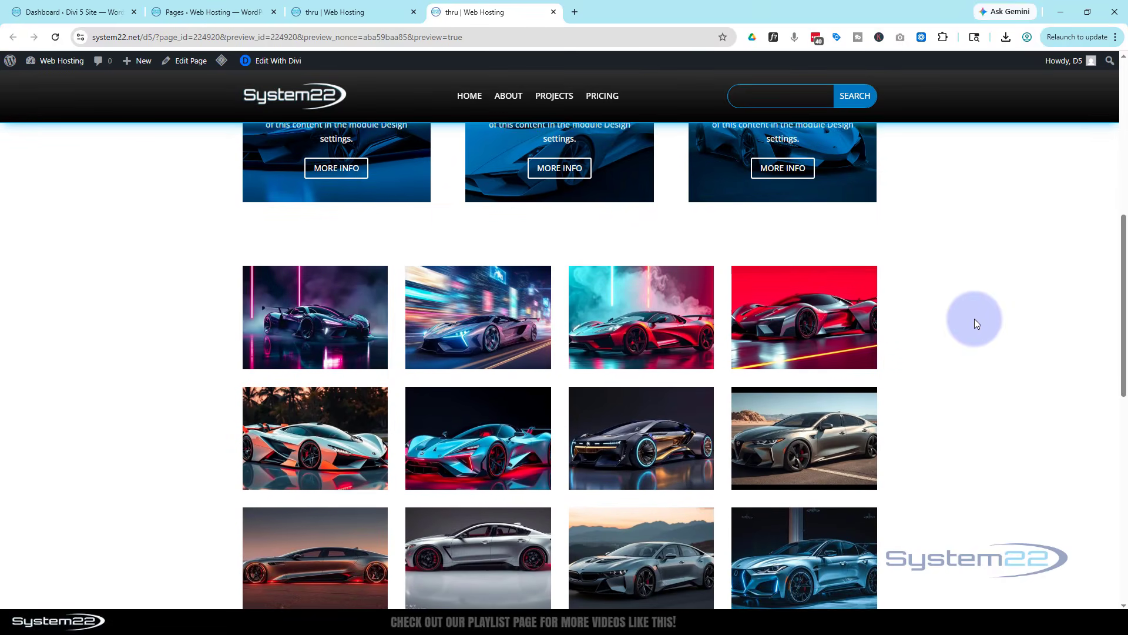
pyautogui.scroll(-1, 974, 319)
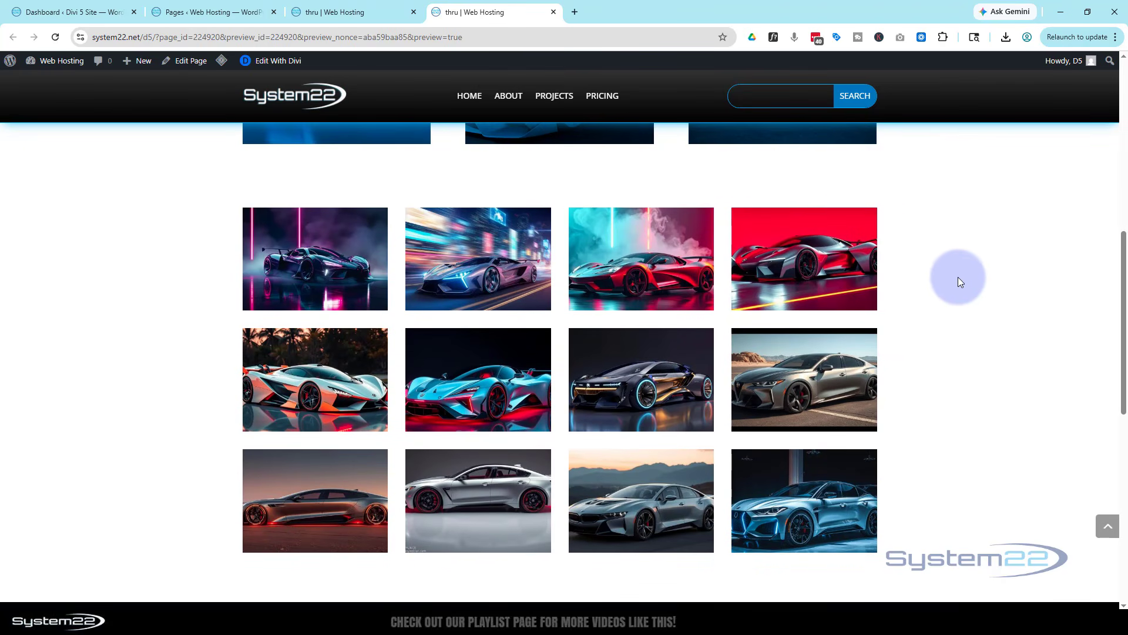
pyautogui.scroll(4, 981, 314)
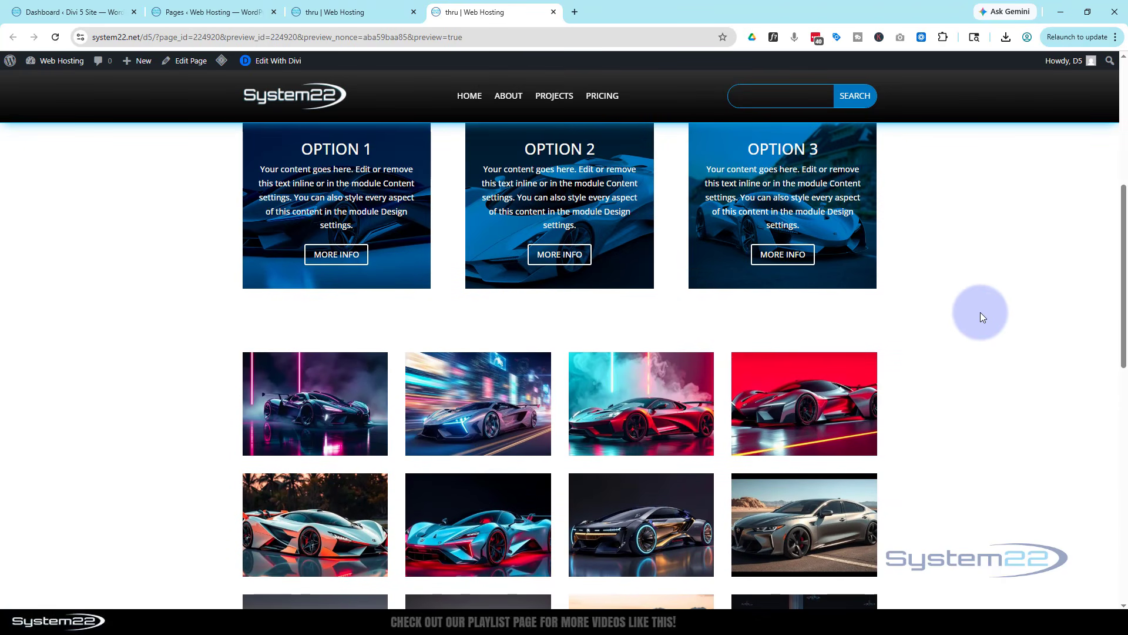
pyautogui.scroll(3, 982, 309)
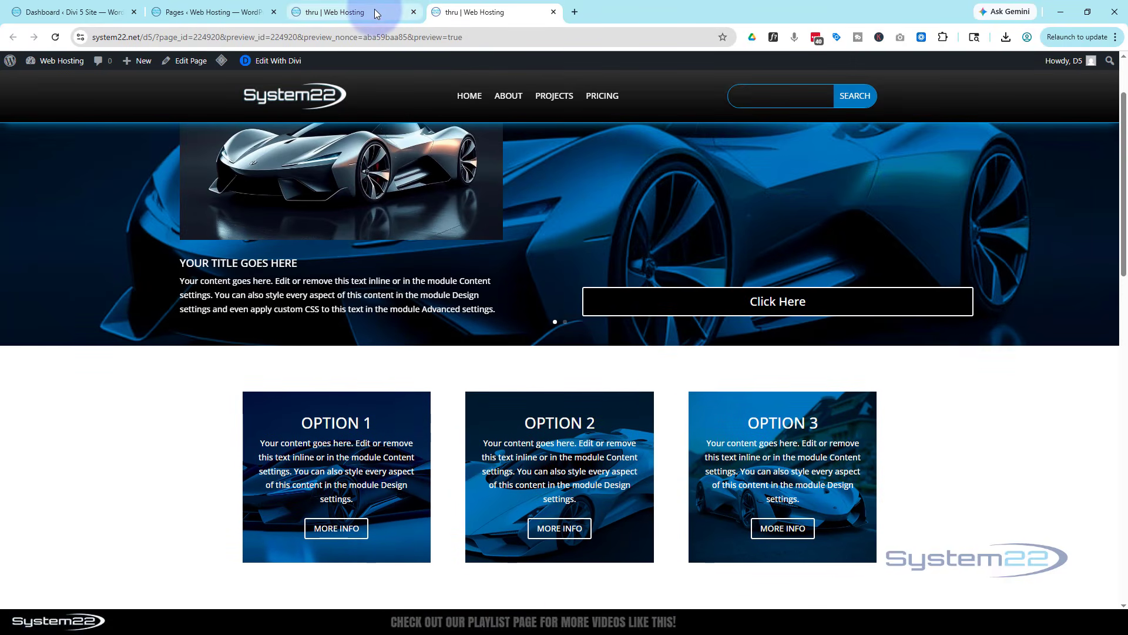
# Back in the builder, set the fl1 animation duration in the Option 1 card's free-form CSS to 4s.
pyautogui.click(374, 13)
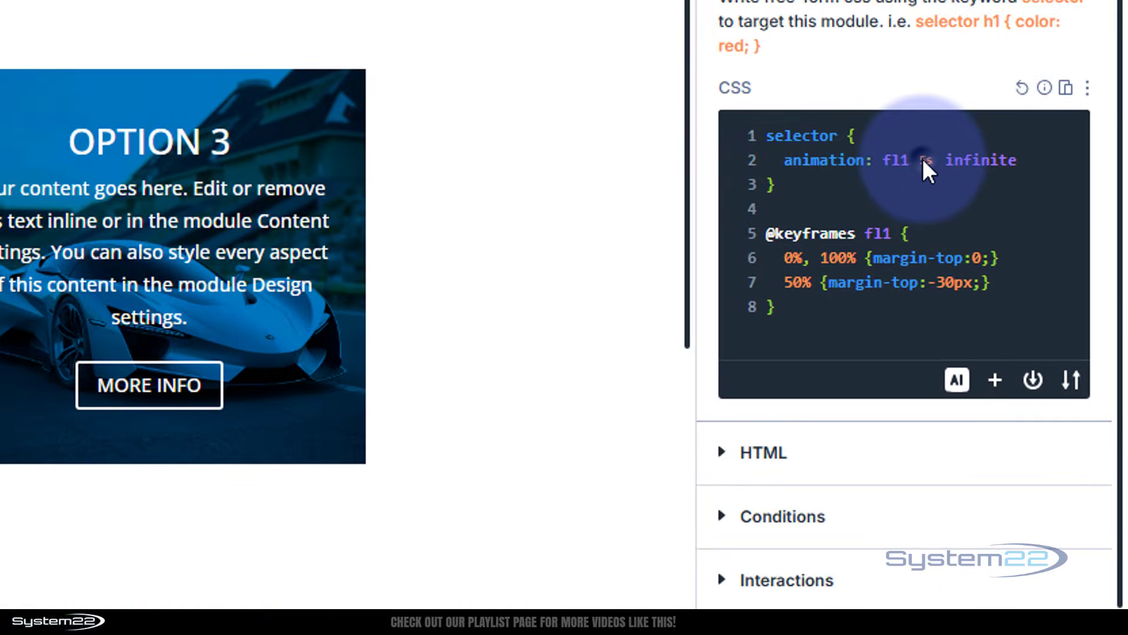
pyautogui.click(939, 160)
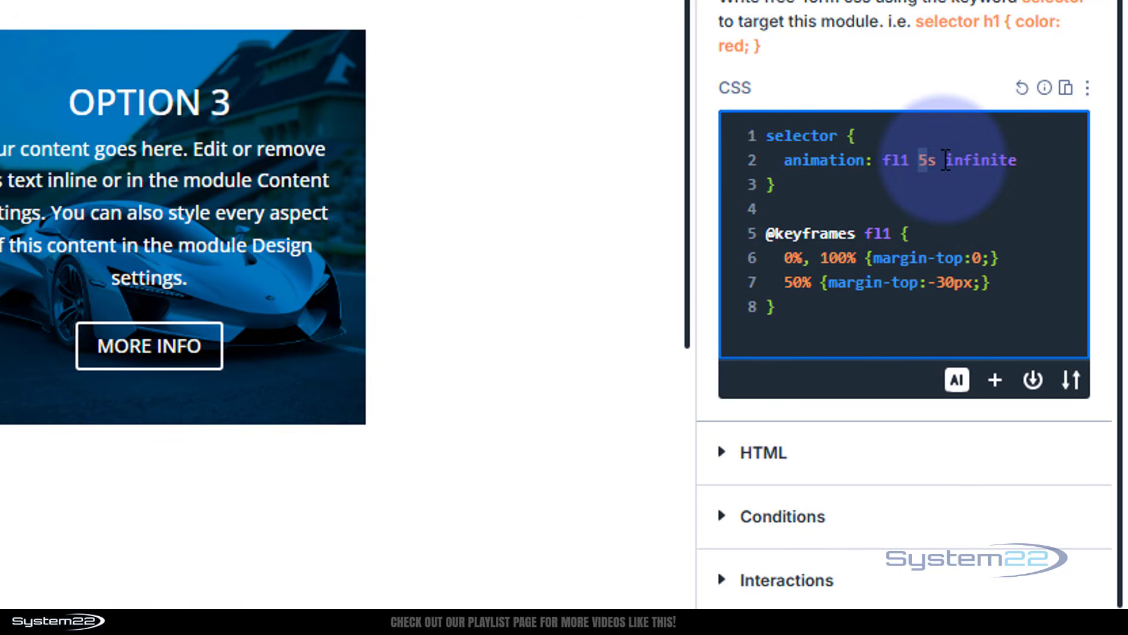
pyautogui.press('BackSpace')
pyautogui.write('4')
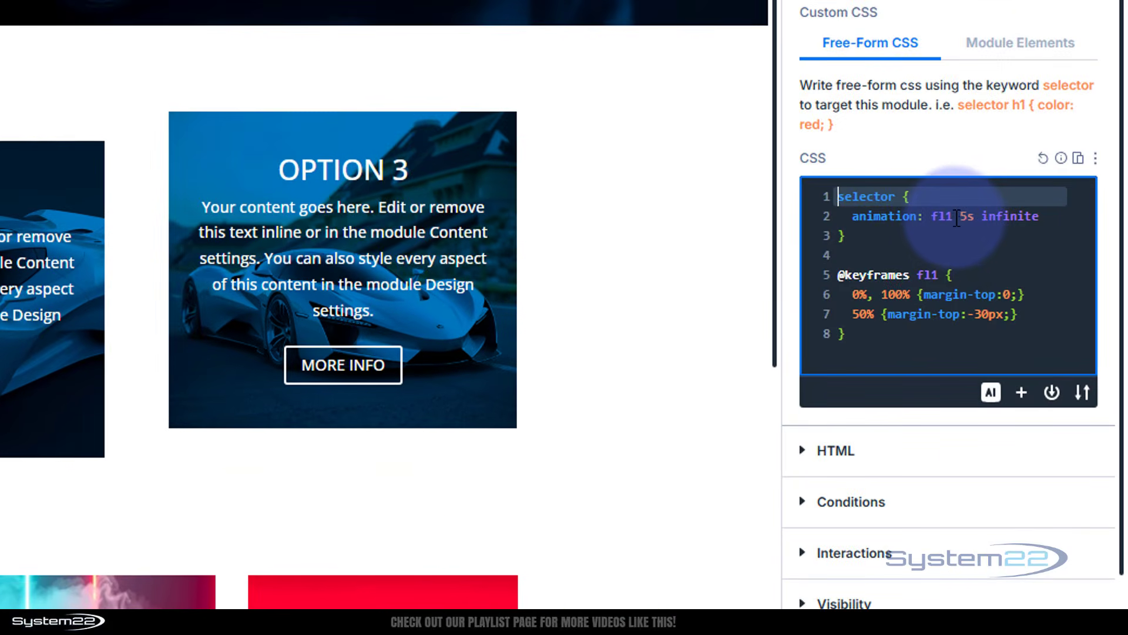
# Set the fl1 animation duration in the Option 2 card's free-form CSS to 7s.
pyautogui.click(959, 216)
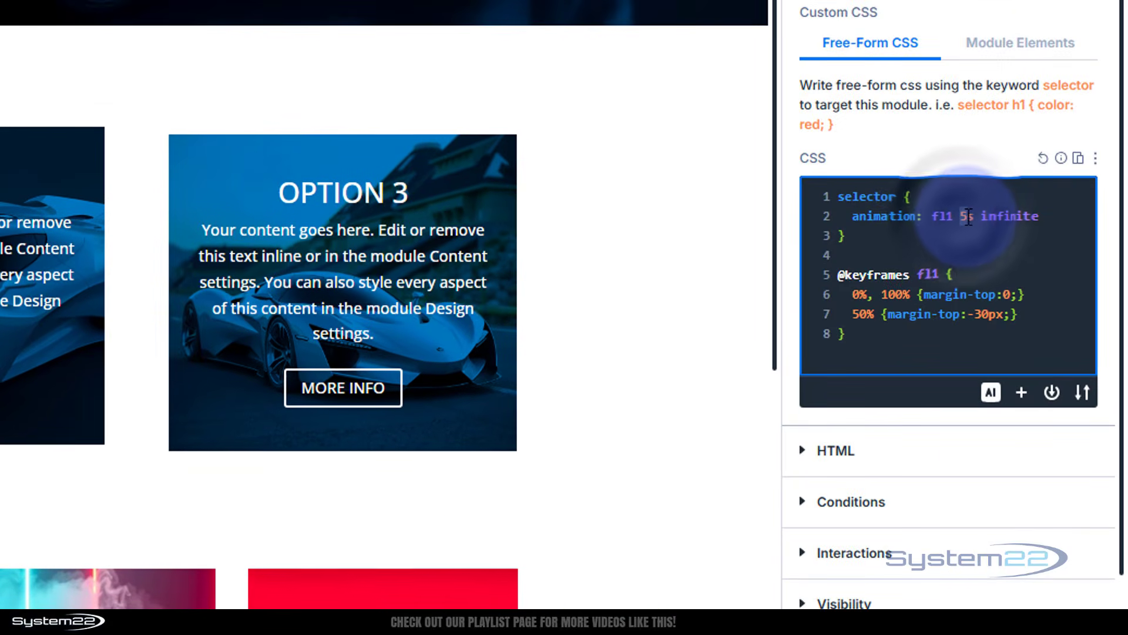
pyautogui.write('7')
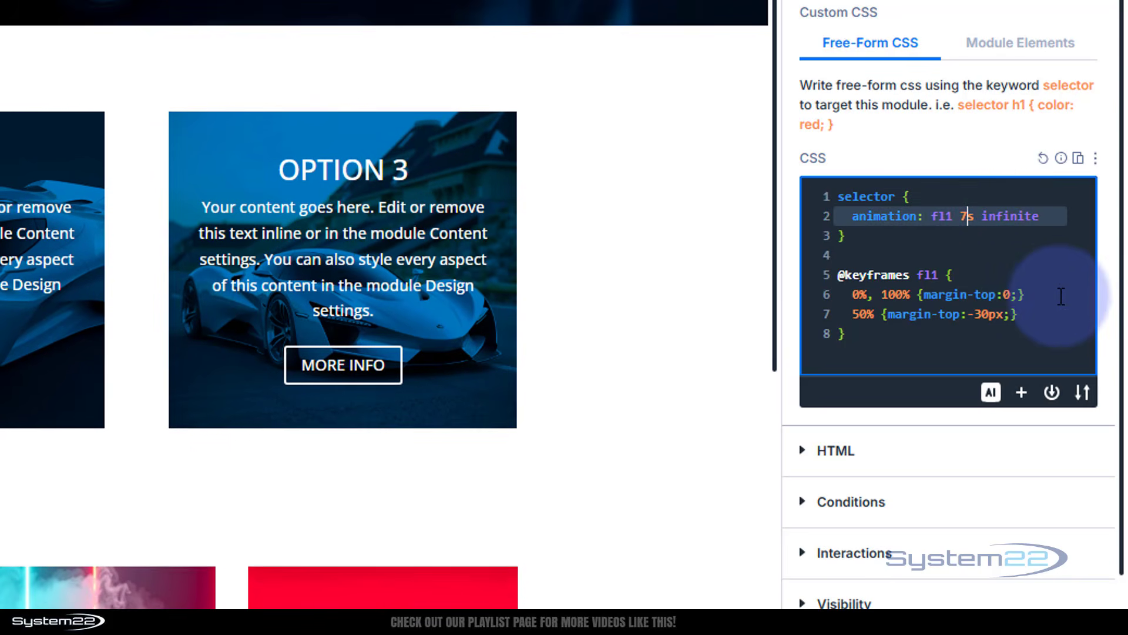
pyautogui.click(1066, 294)
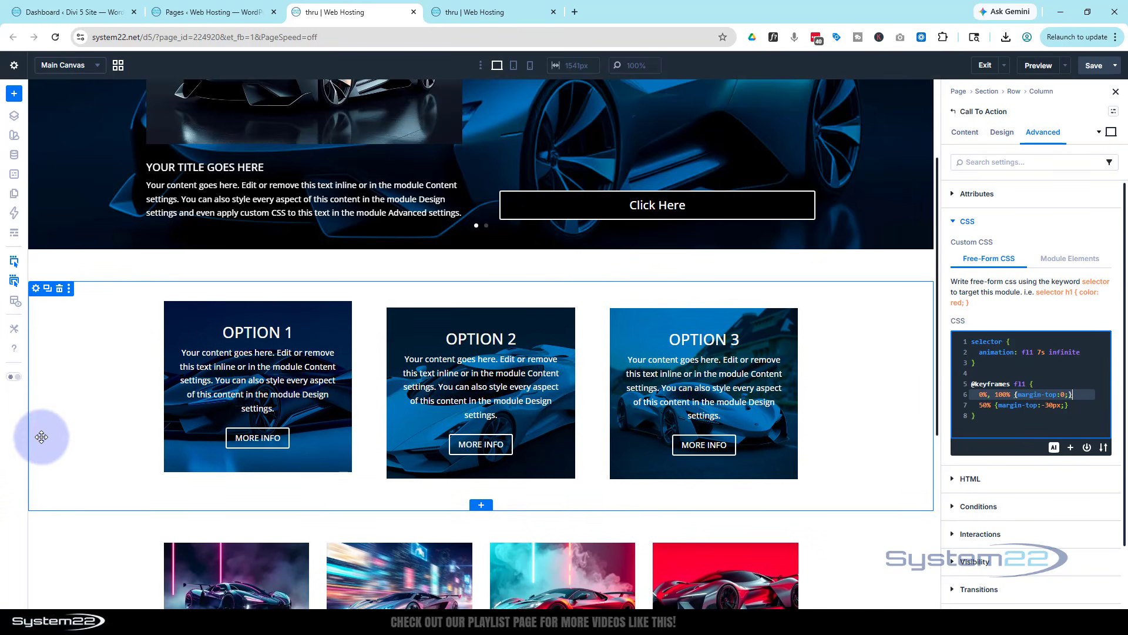
# Set the minimum height of the section containing the three option cards to 50vh.
pyautogui.click(36, 290)
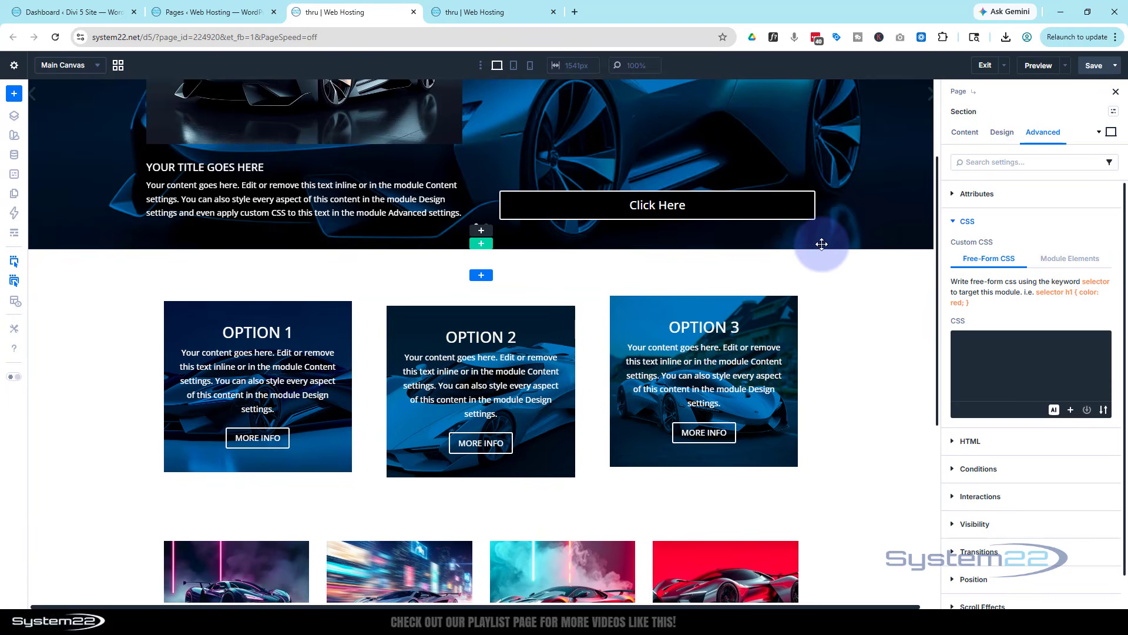
pyautogui.click(1002, 133)
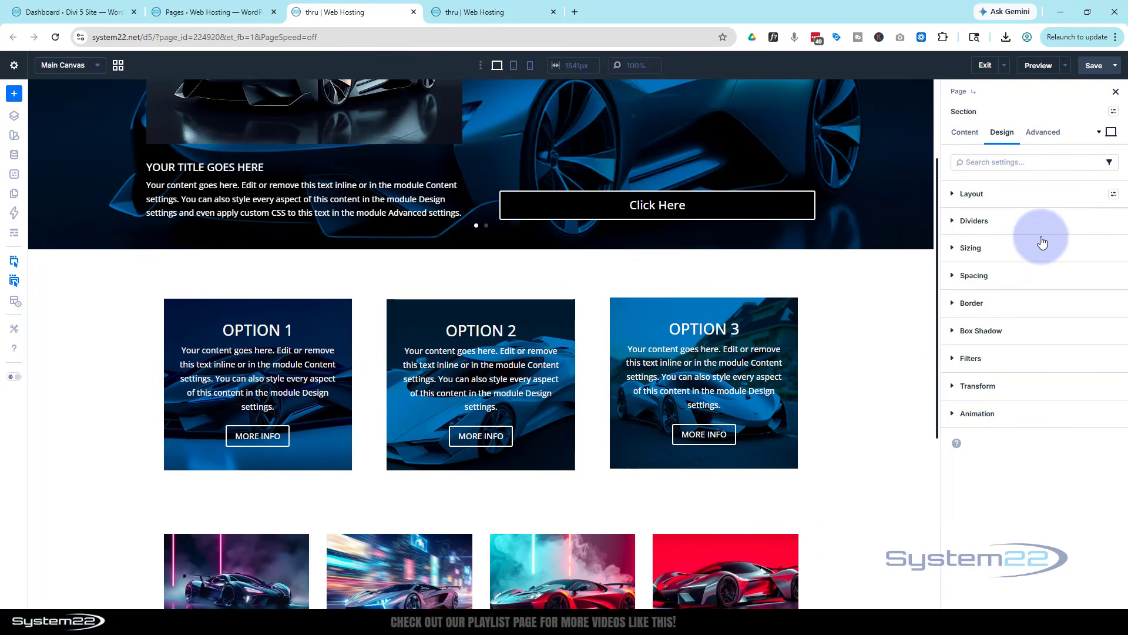
pyautogui.click(1016, 253)
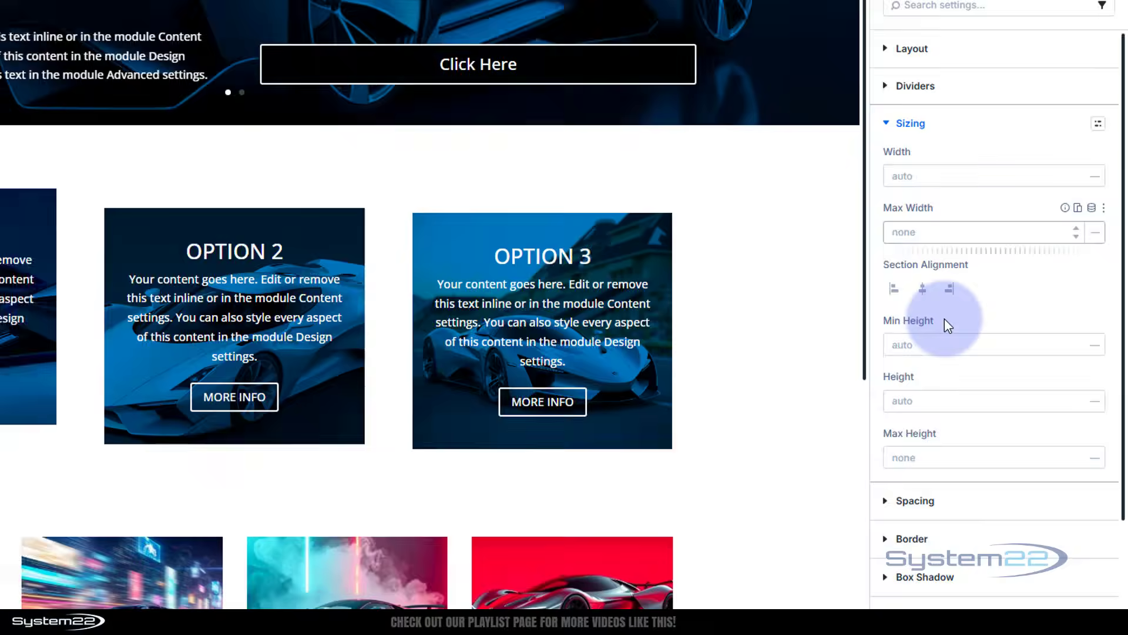
pyautogui.click(975, 407)
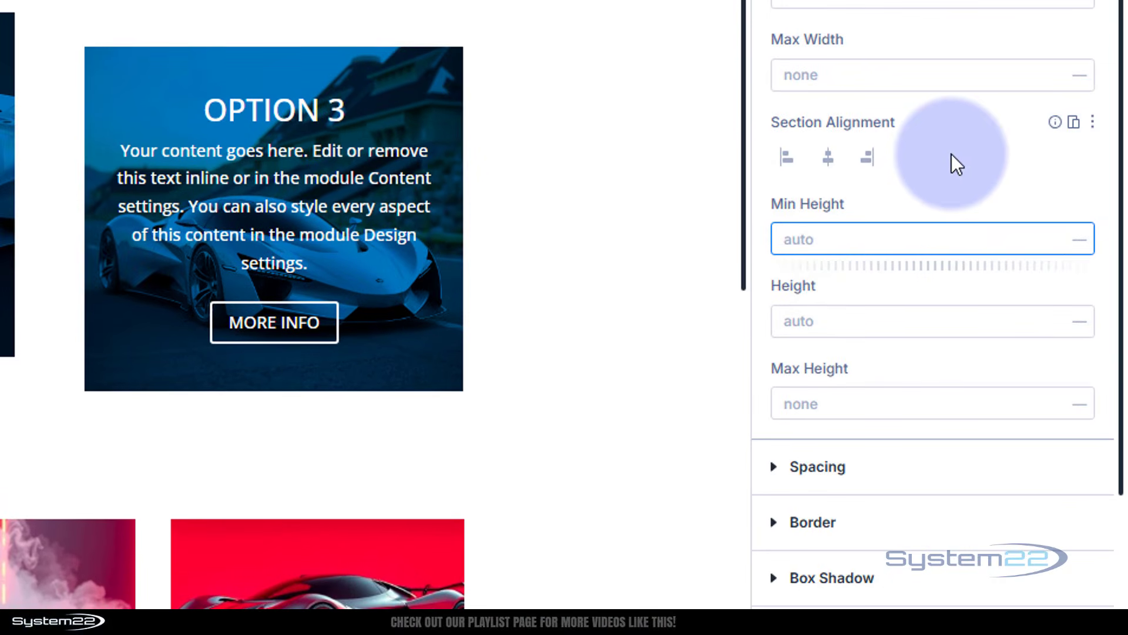
pyautogui.write('50vh')
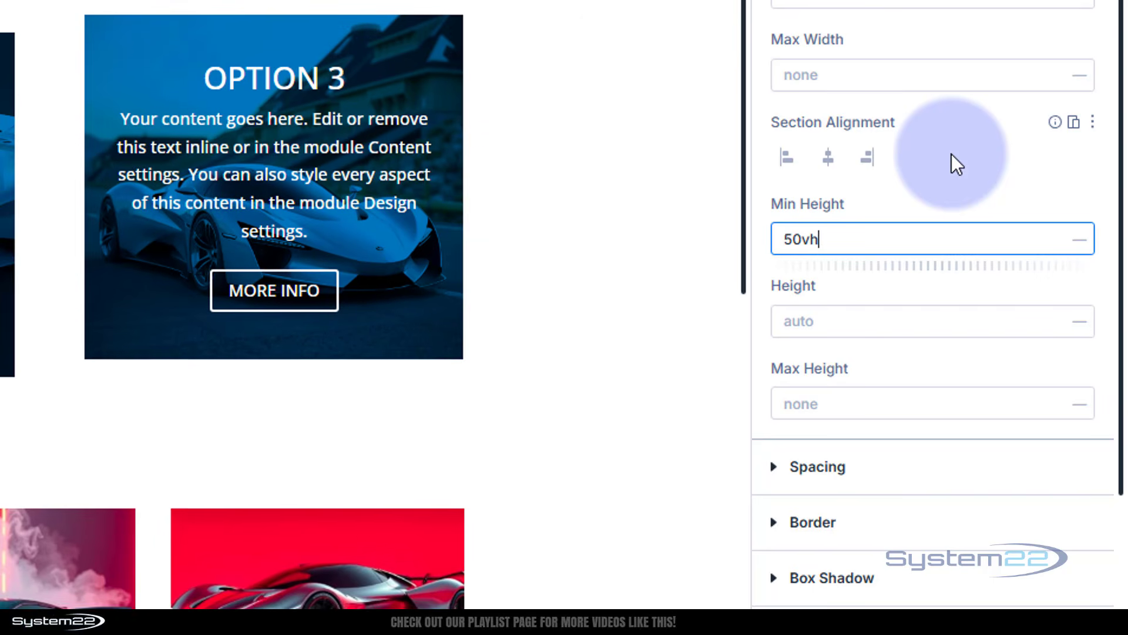
pyautogui.click(944, 198)
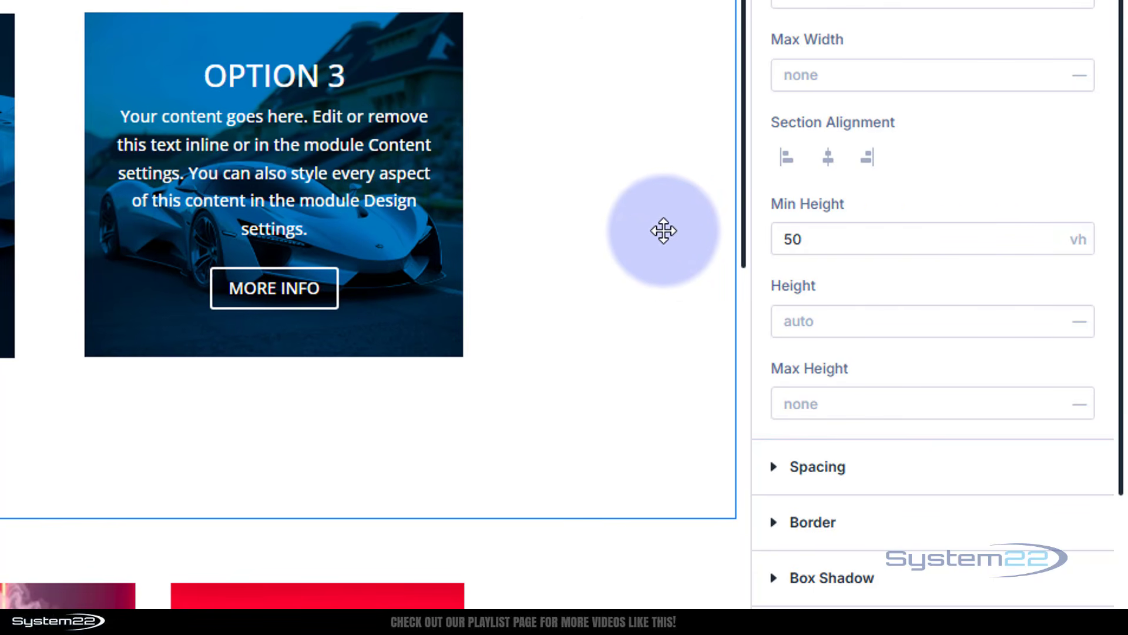
pyautogui.scroll(-5, 664, 229)
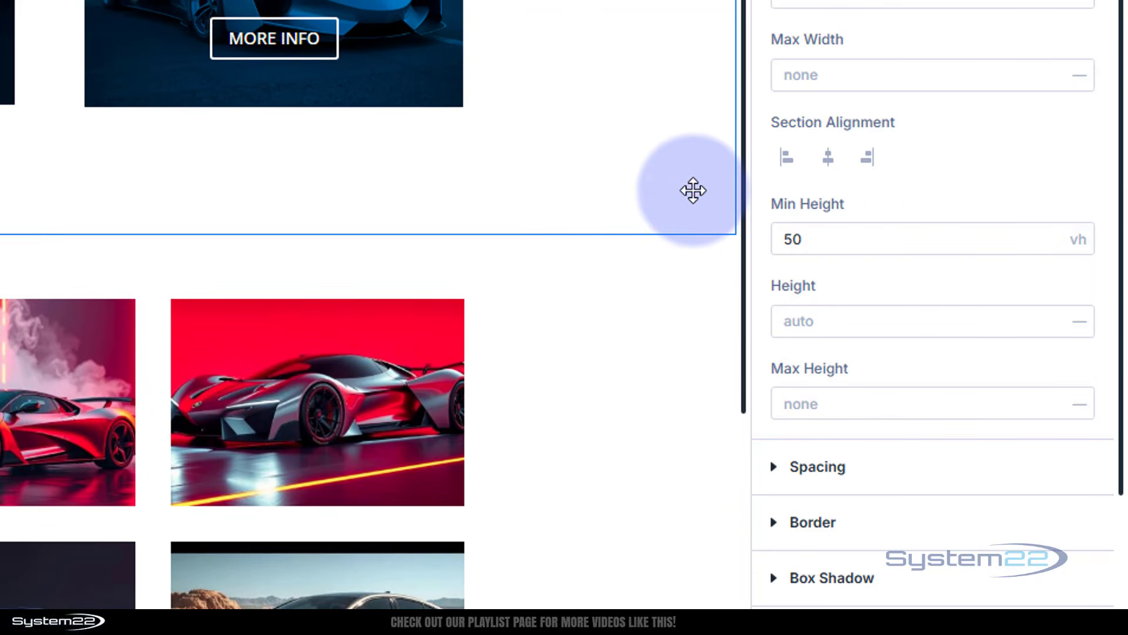
pyautogui.scroll(3, 693, 190)
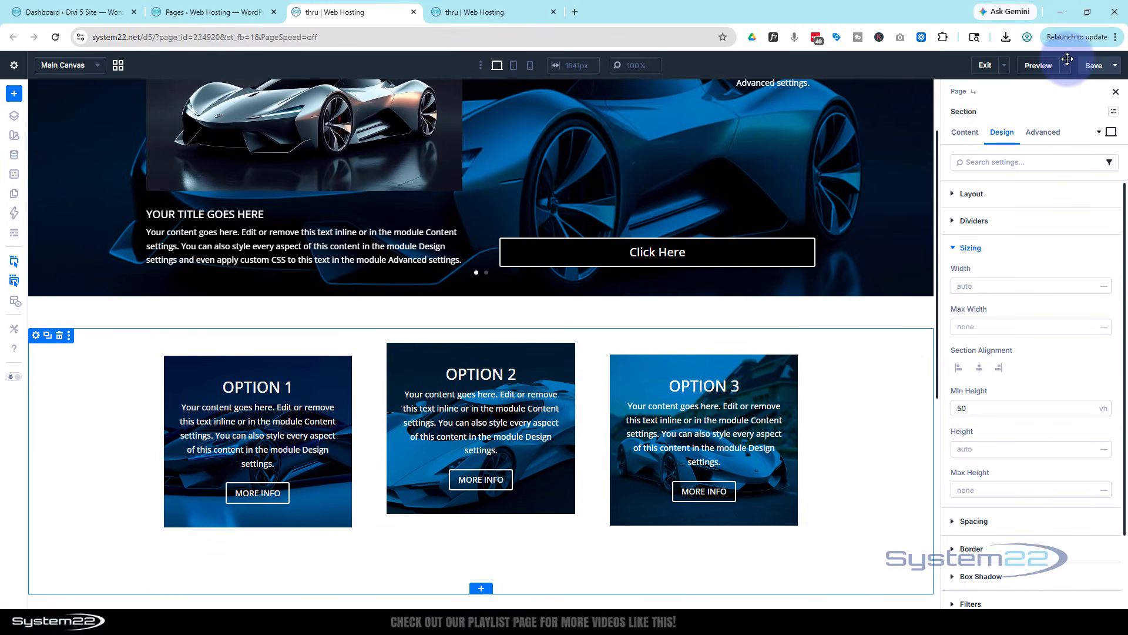
# Save the page, close the old preview, and open a fresh front-end preview to check the cards' staggered floating.
pyautogui.click(1095, 66)
pyautogui.click(553, 12)
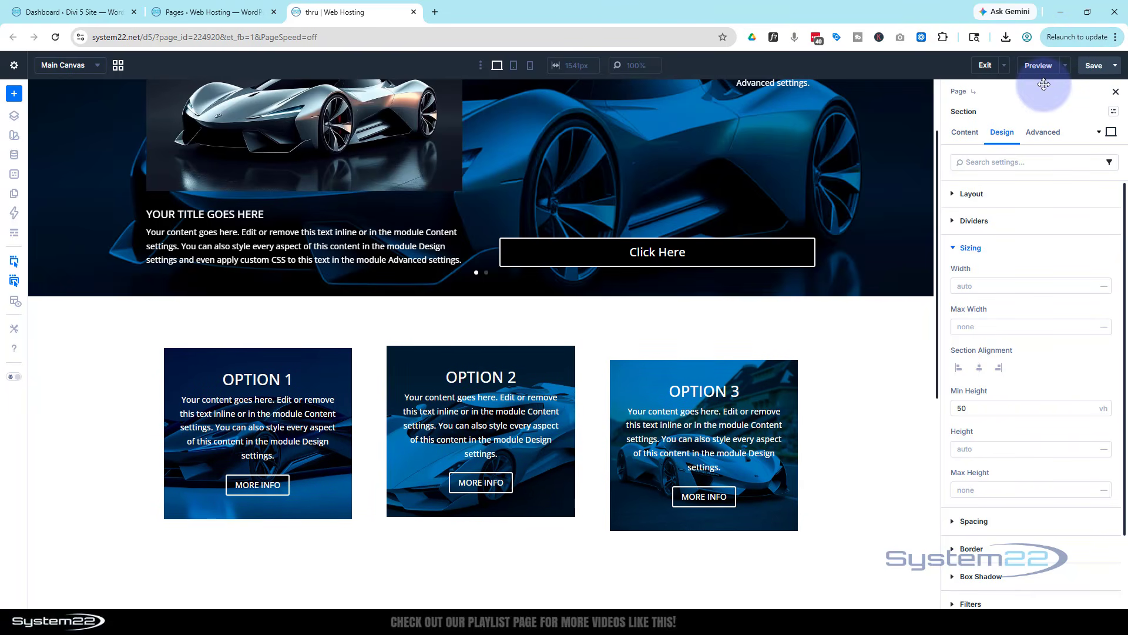
pyautogui.click(1065, 66)
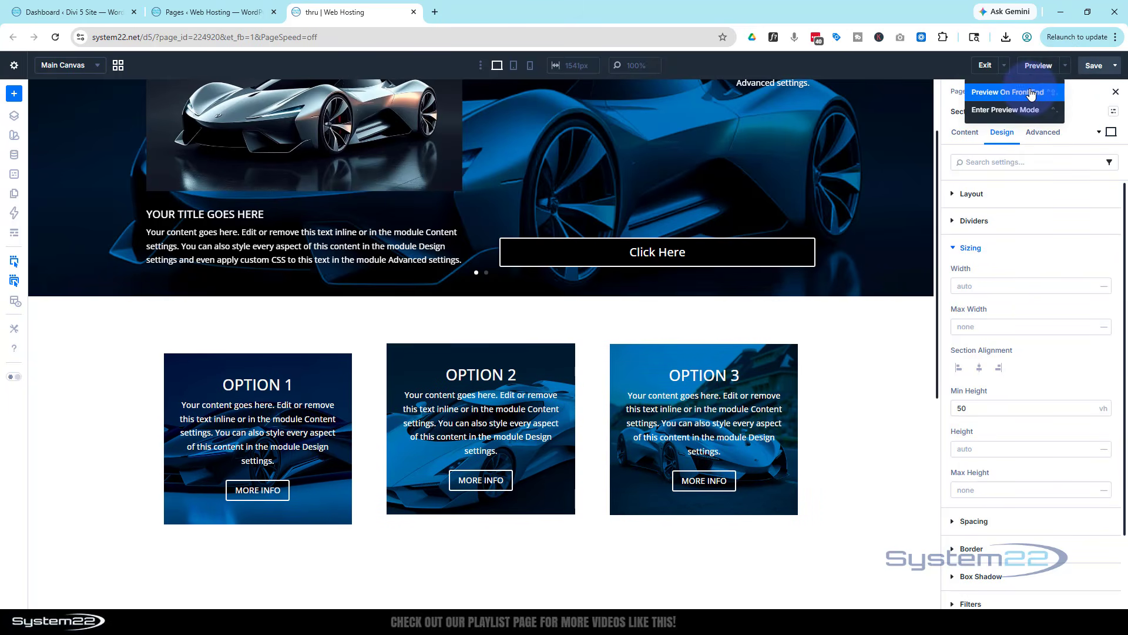
pyautogui.click(1031, 92)
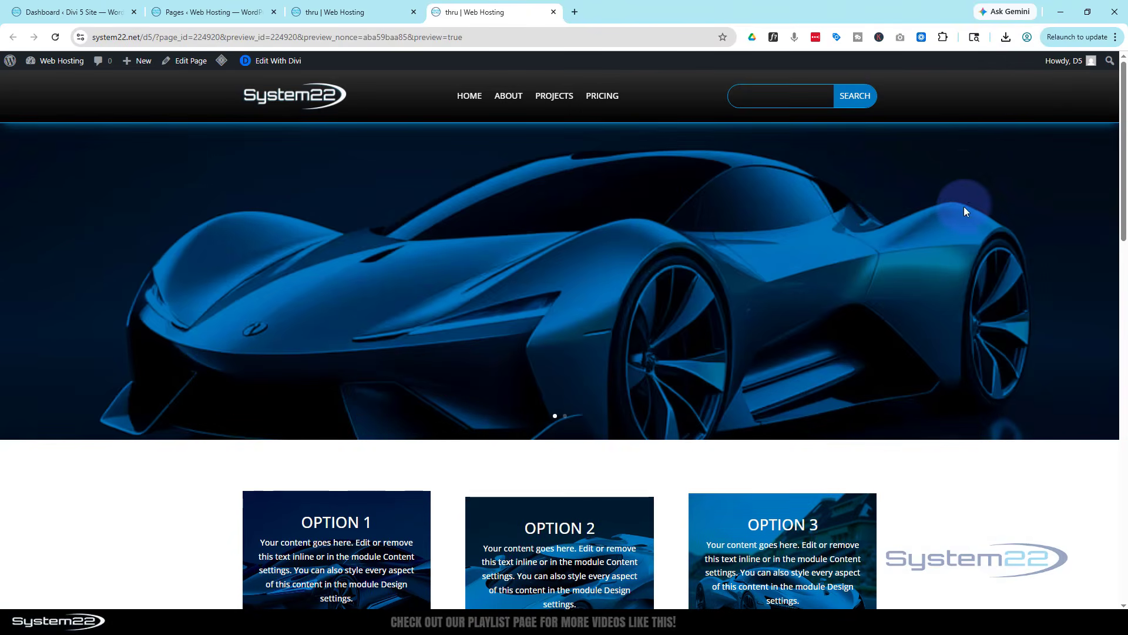
pyautogui.scroll(-4, 967, 205)
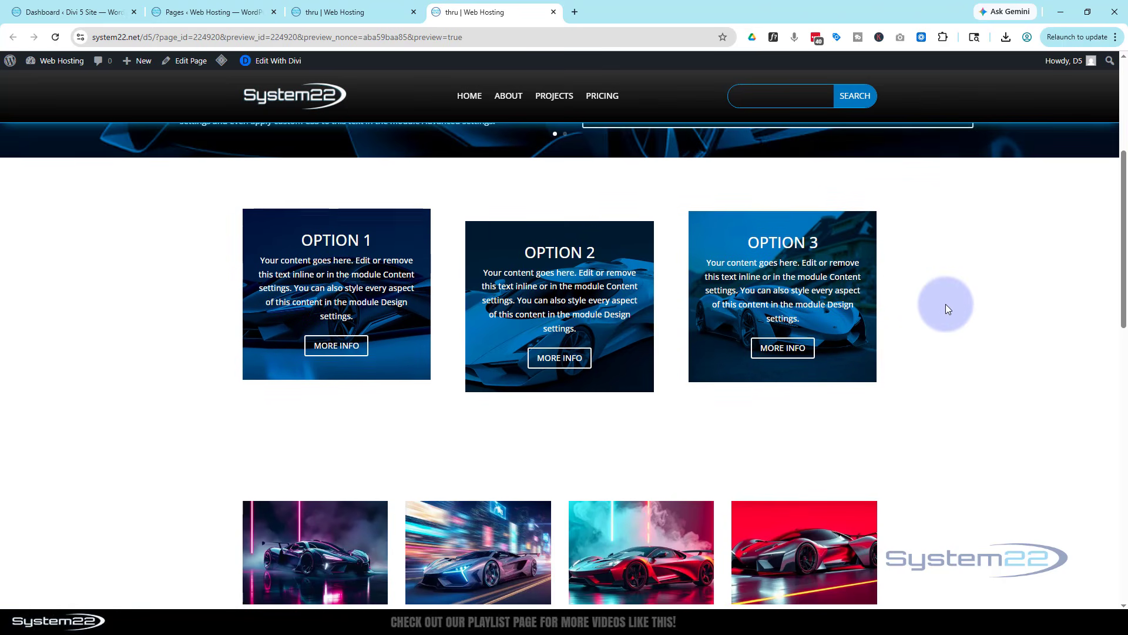
pyautogui.scroll(2, 946, 304)
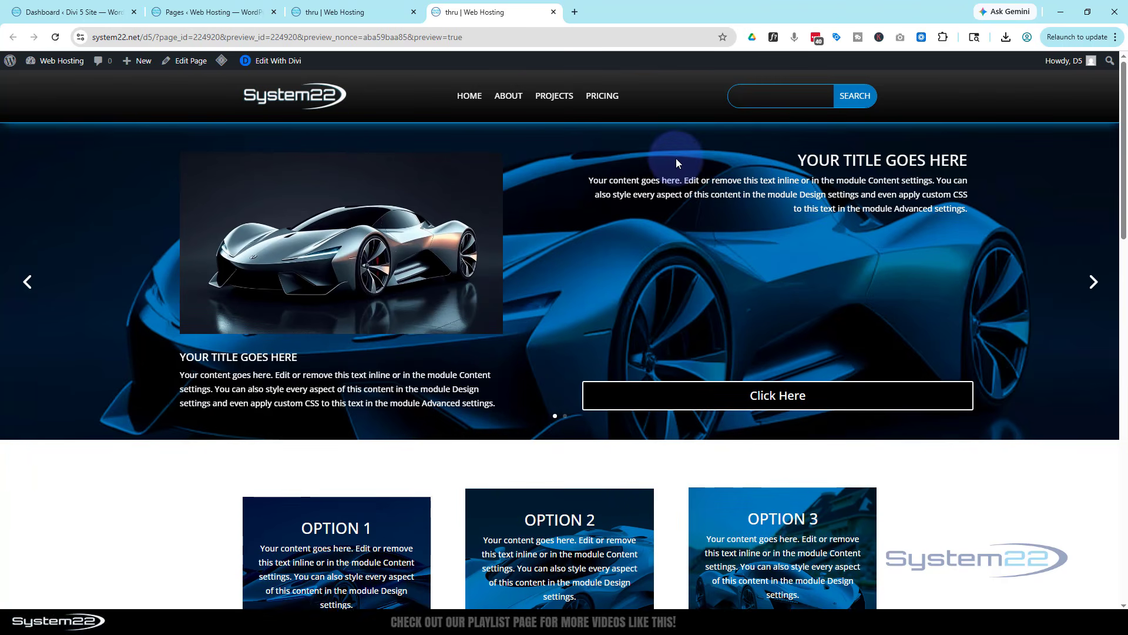
# Back in the builder, open the Option 3 card's free-form CSS for editing at the end of the fl1 keyframes.
pyautogui.click(353, 15)
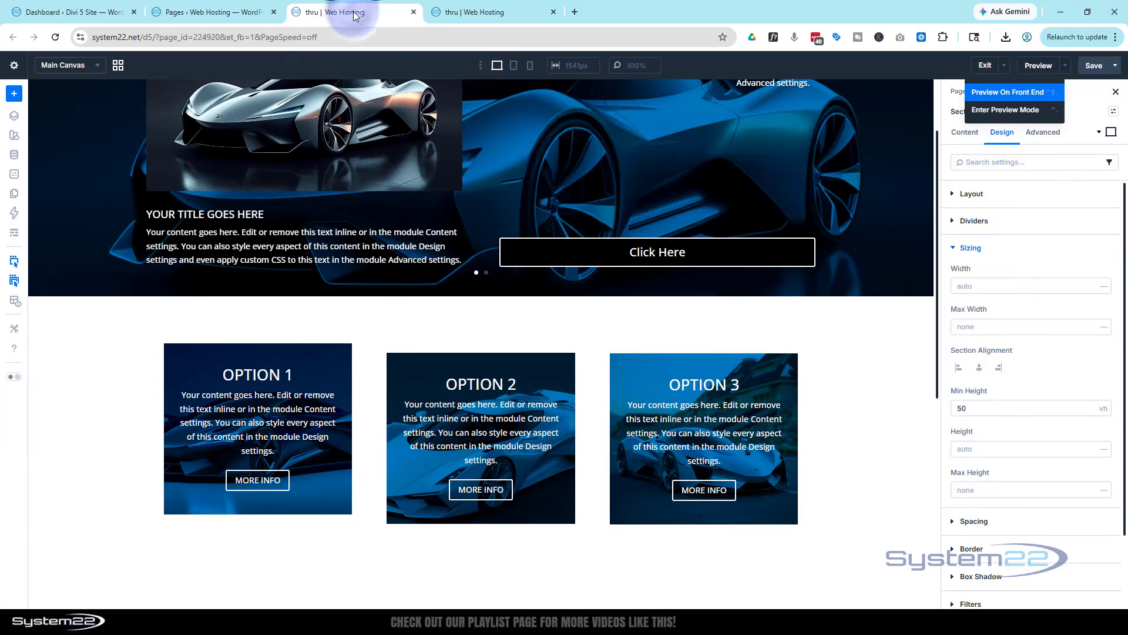
pyautogui.click(763, 376)
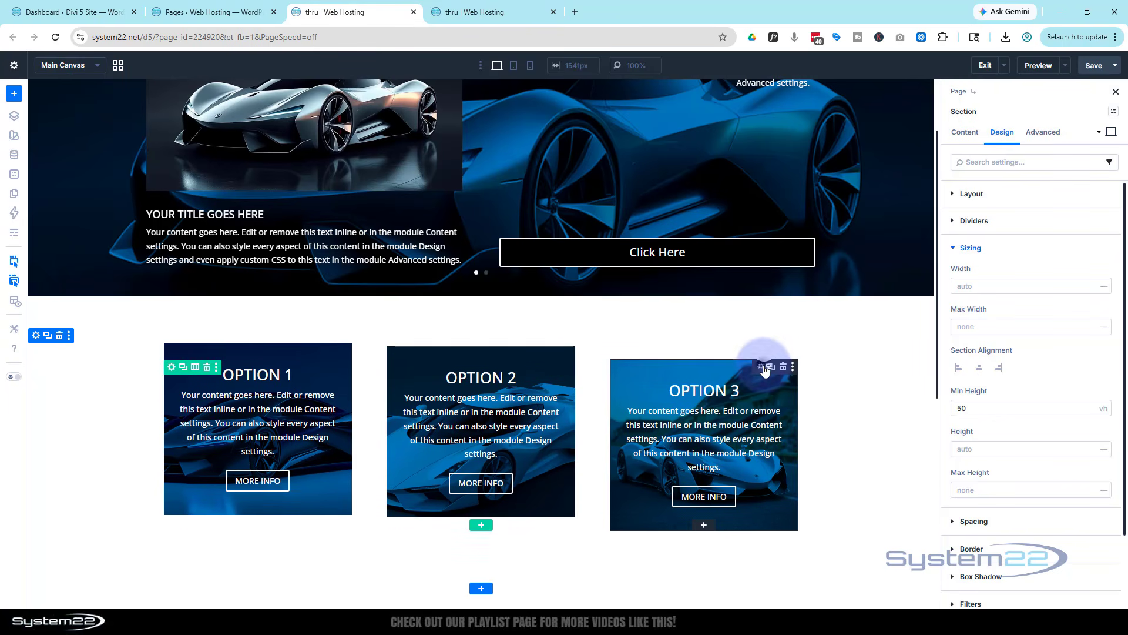
pyautogui.click(760, 366)
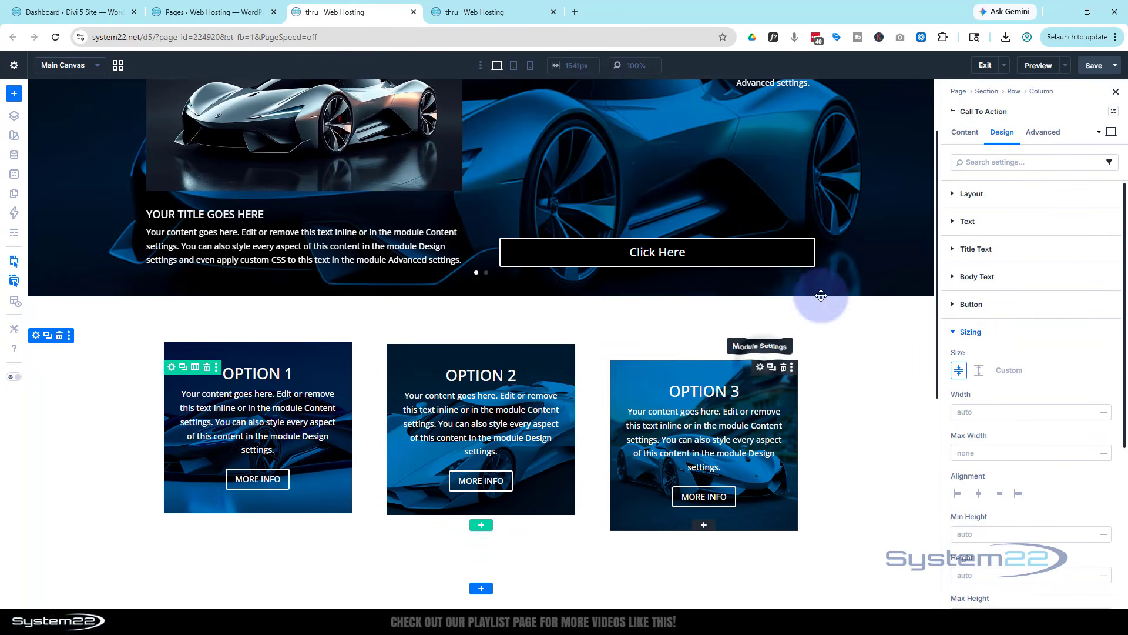
pyautogui.click(1043, 130)
pyautogui.click(1031, 226)
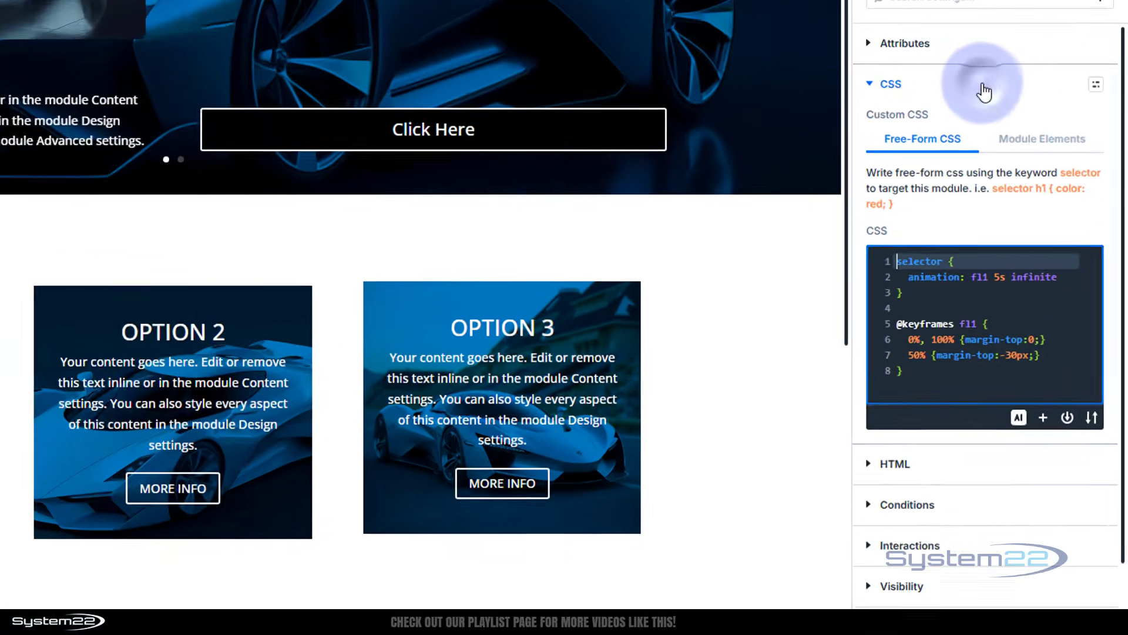
pyautogui.scroll(-2, 988, 322)
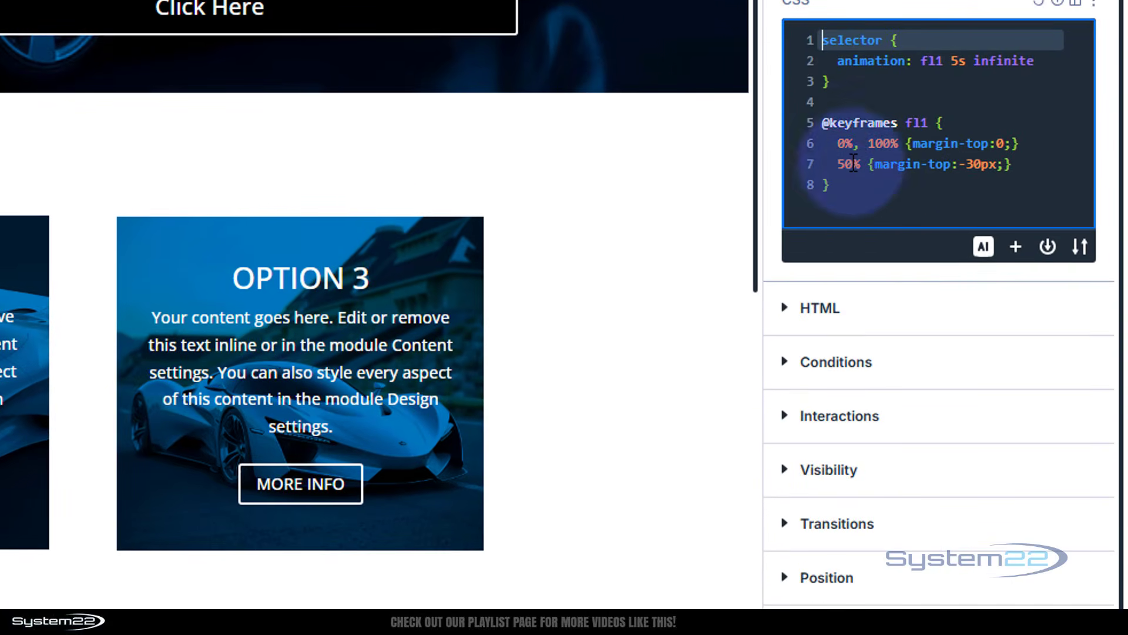
pyautogui.click(848, 186)
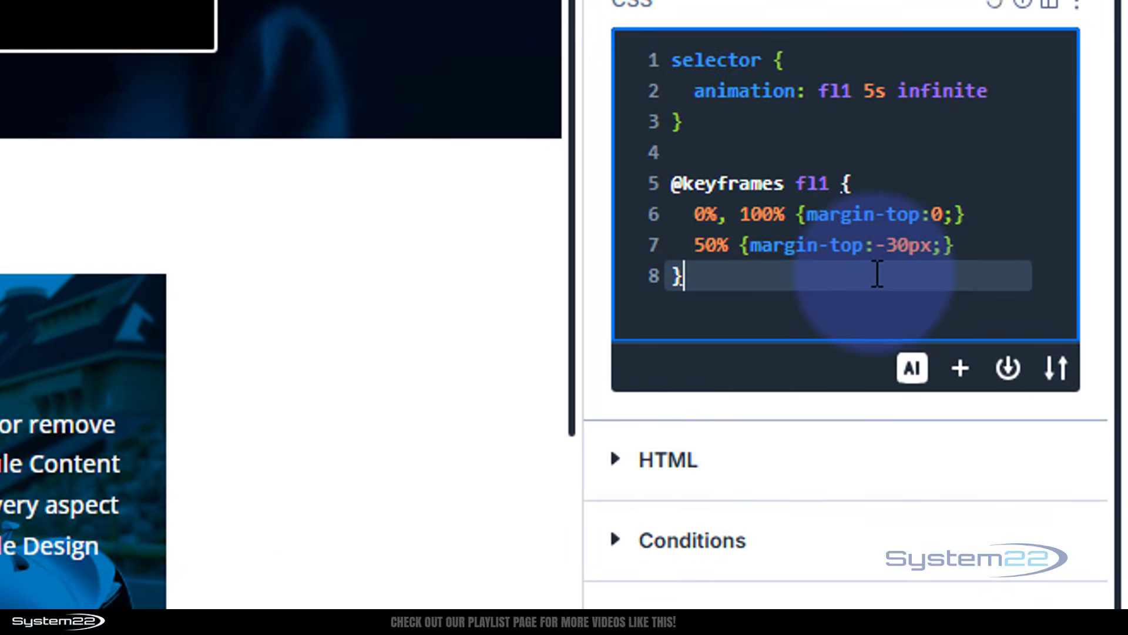
# Duplicate the selector animation rule below the fl1 keyframes in the Option 3 card's CSS, separated by a blank line.
pyautogui.moveTo(675, 59); pyautogui.dragTo(741, 121)
pyautogui.hotkey('ctrl', 'c')
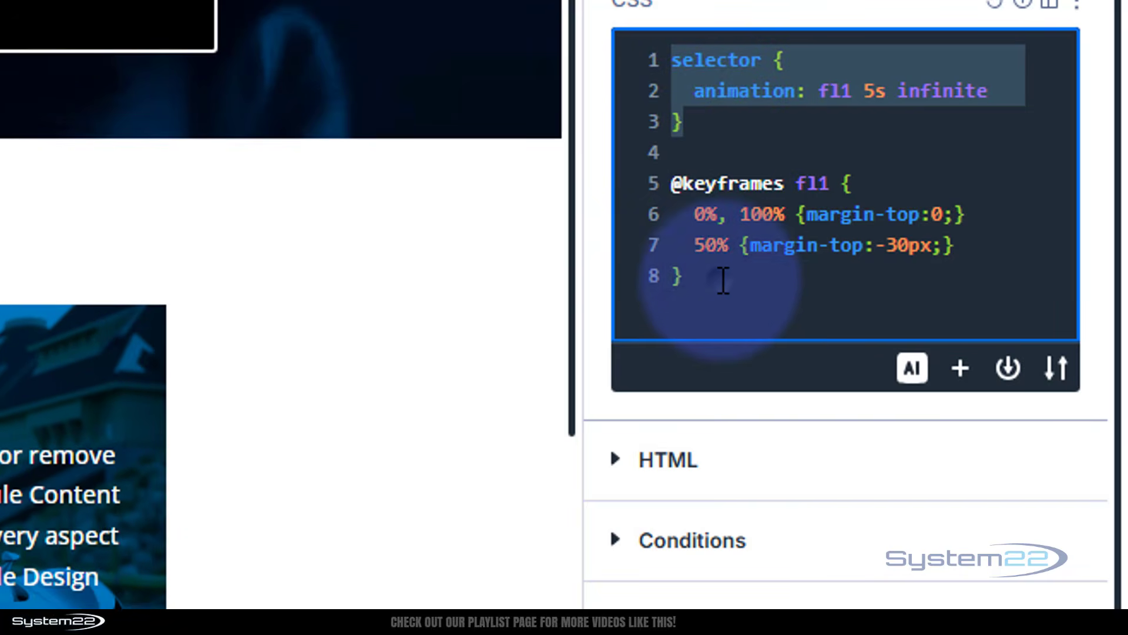
pyautogui.click(727, 278)
pyautogui.press('Return')
pyautogui.press('Return')
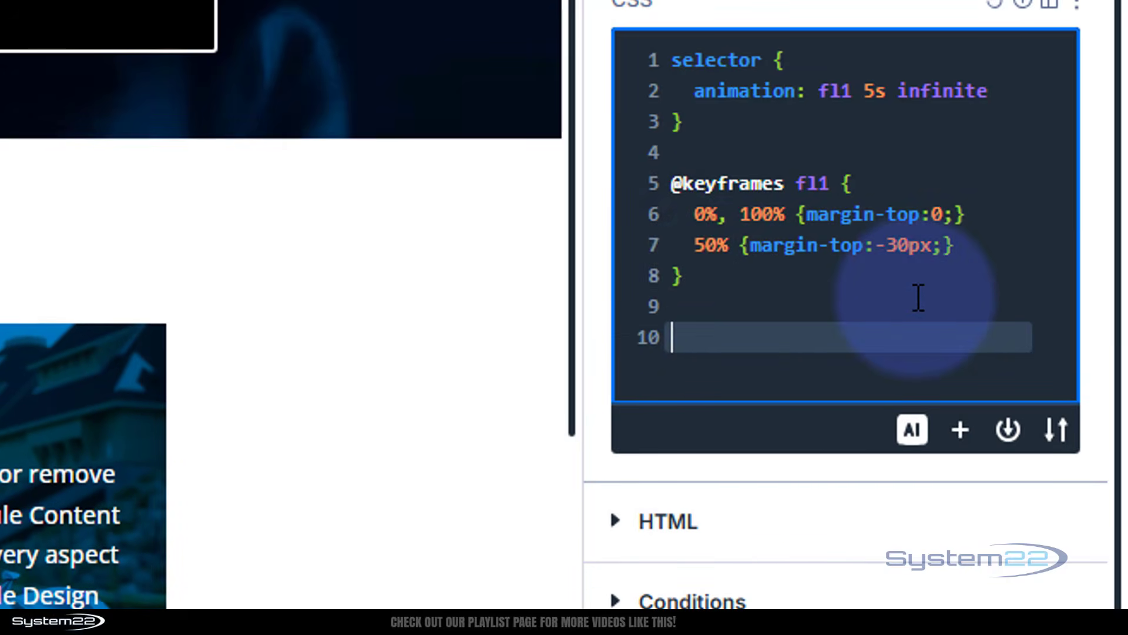
pyautogui.hotkey('ctrl', 'v')
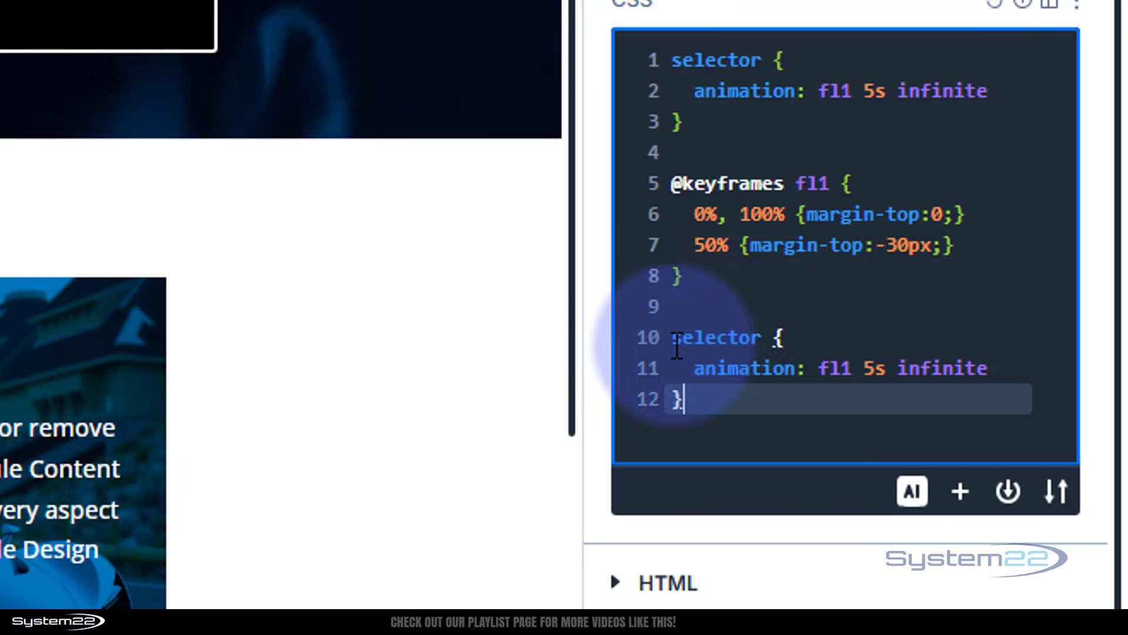
# Turn the duplicated rule in the Option 3 card's CSS into selector:hover with animation: none.
pyautogui.click(764, 339)
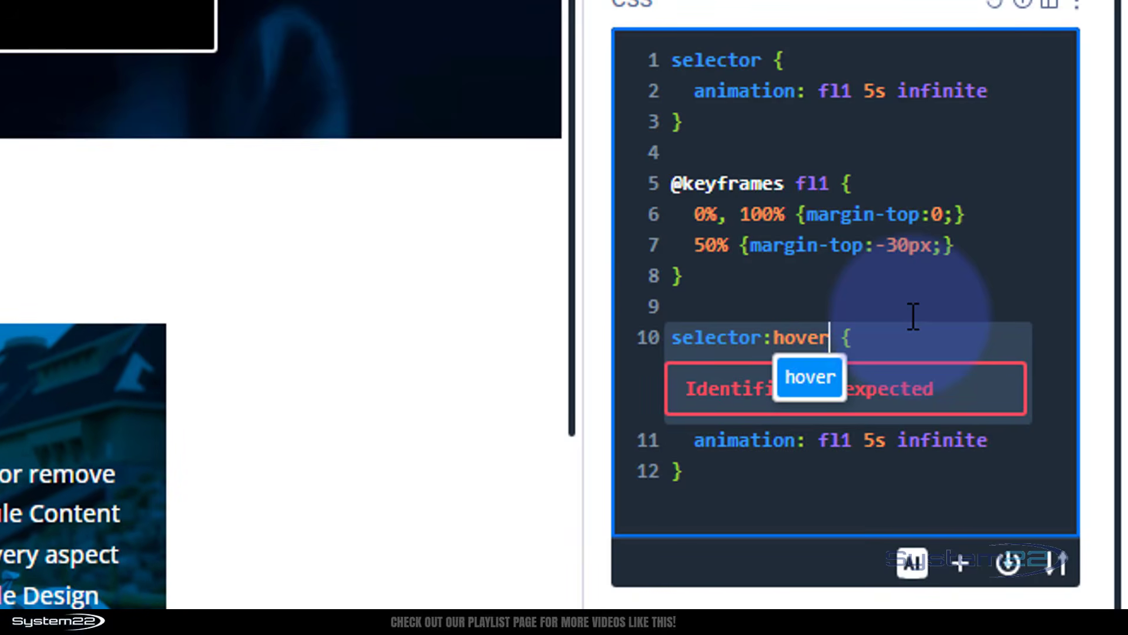
pyautogui.write(':hover')
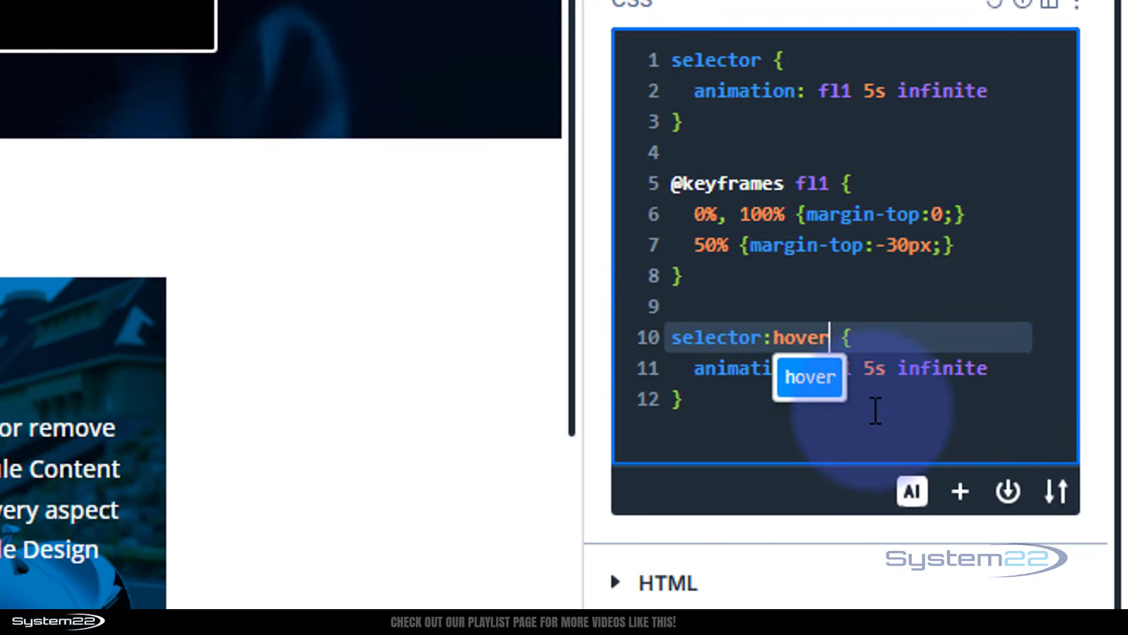
pyautogui.click(888, 410)
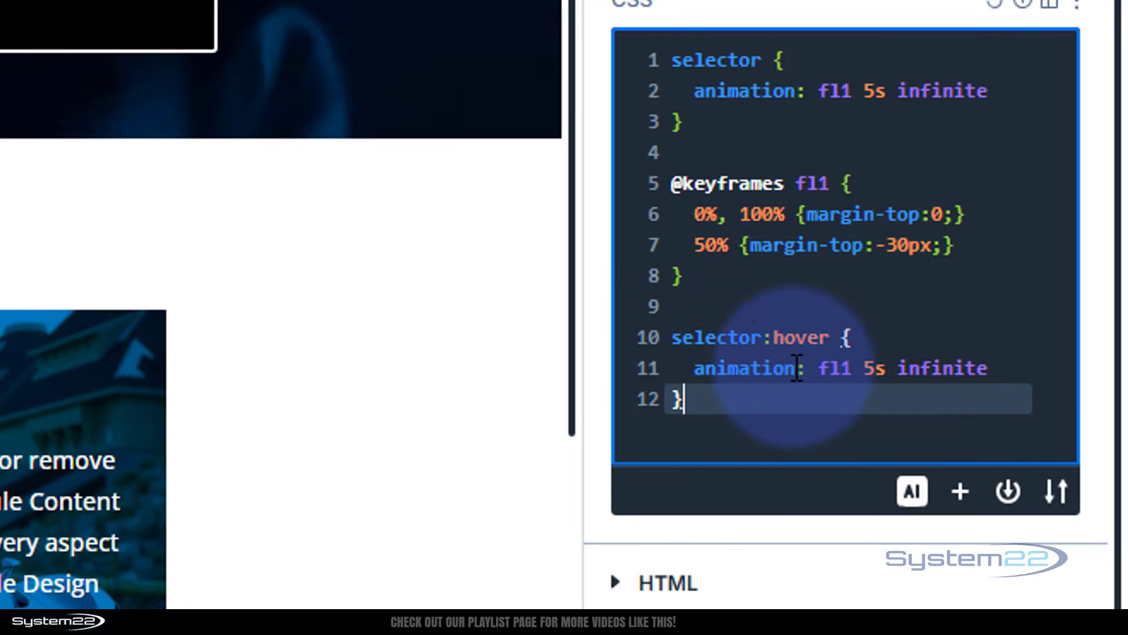
pyautogui.moveTo(821, 367); pyautogui.dragTo(987, 364)
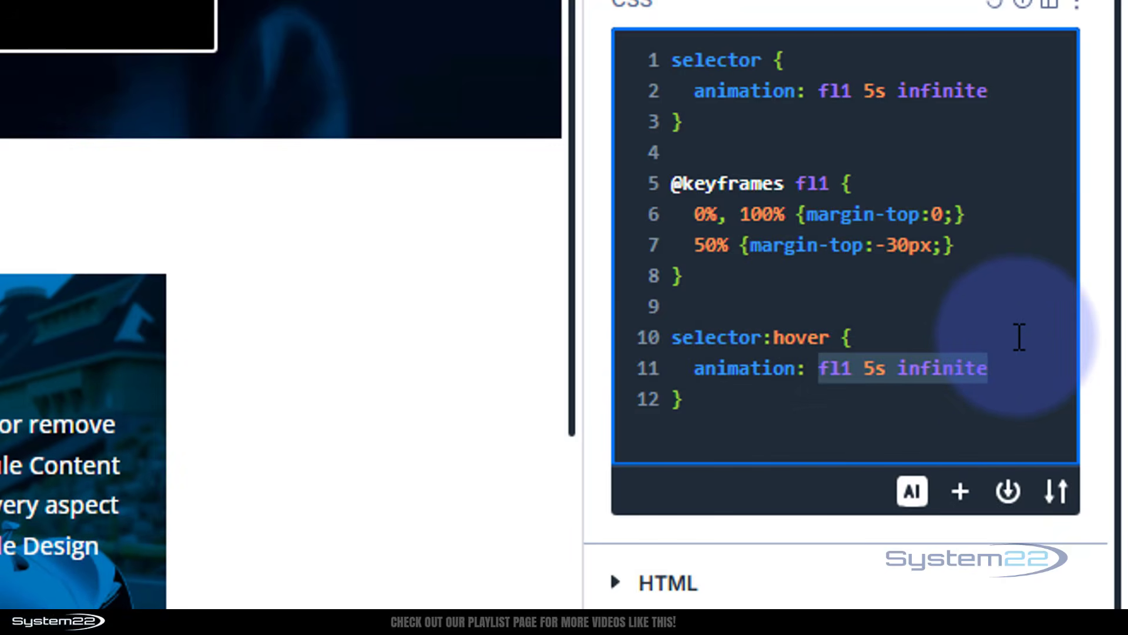
pyautogui.write('none')
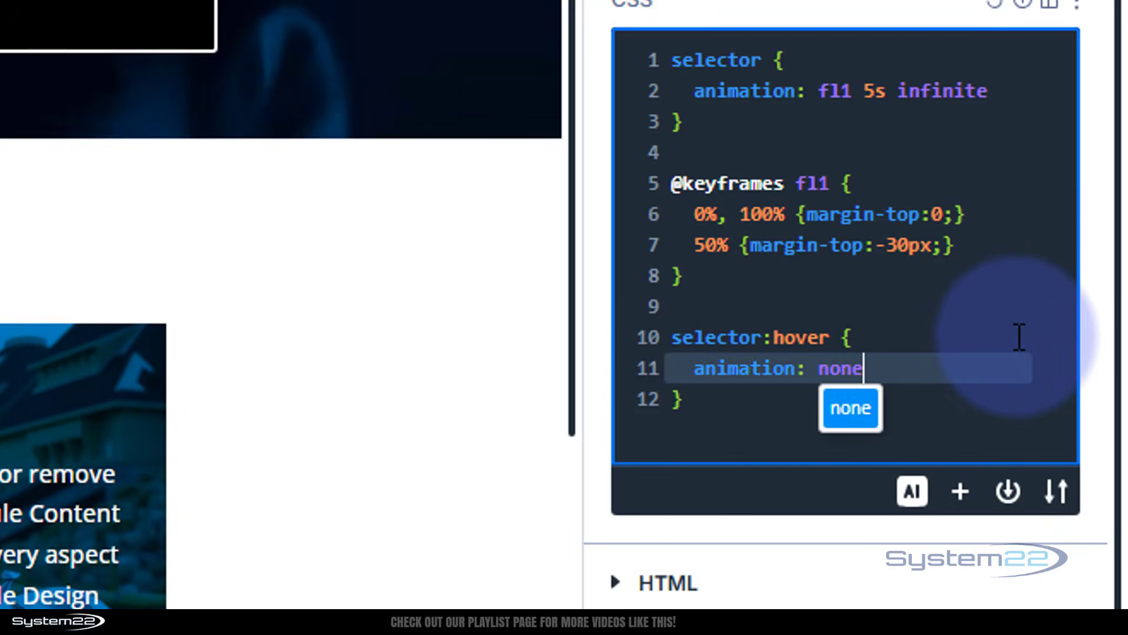
pyautogui.click(972, 329)
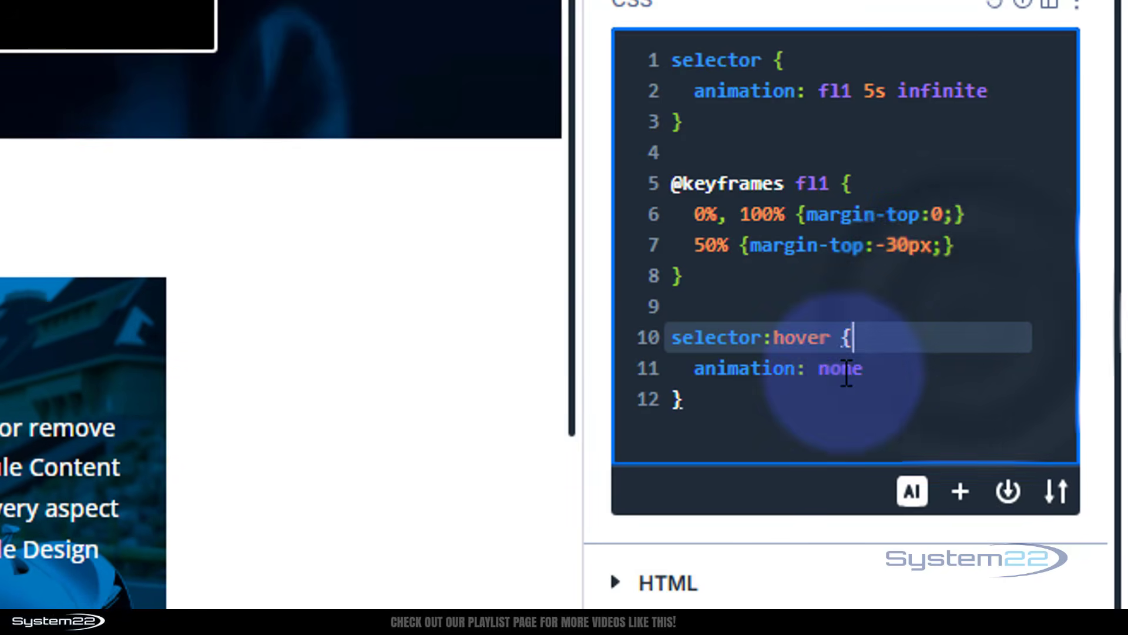
# Copy the selector:hover rule with animation: none and add it below the keyframes in the Option 2 card's free-form CSS.
pyautogui.moveTo(684, 399); pyautogui.dragTo(653, 331)
pyautogui.hotkey('ctrl', 'c')
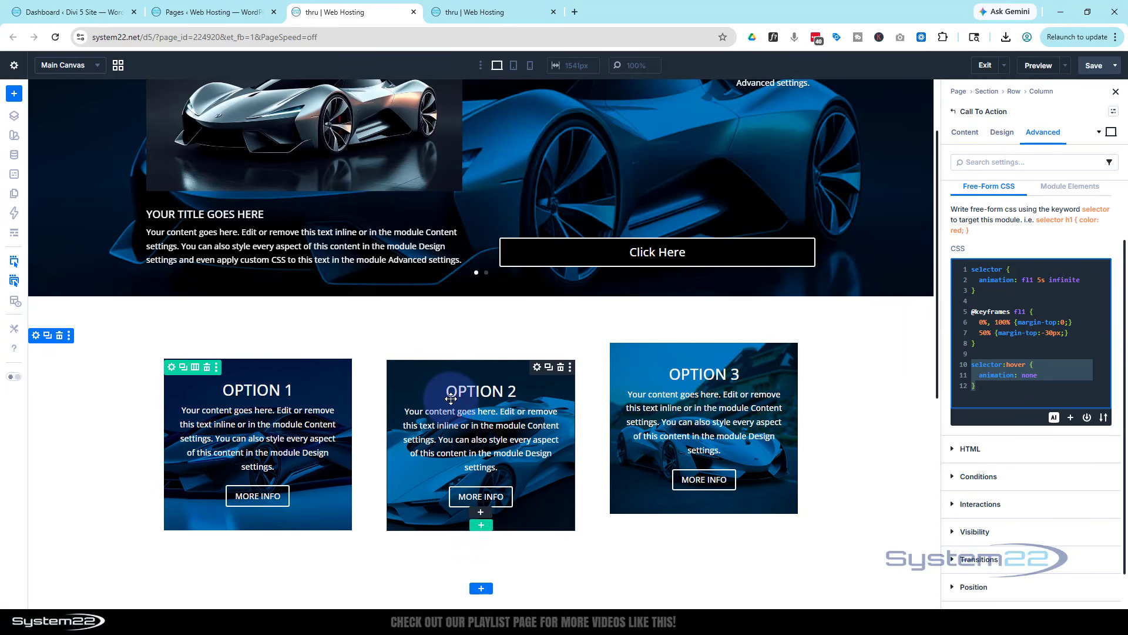
pyautogui.click(539, 364)
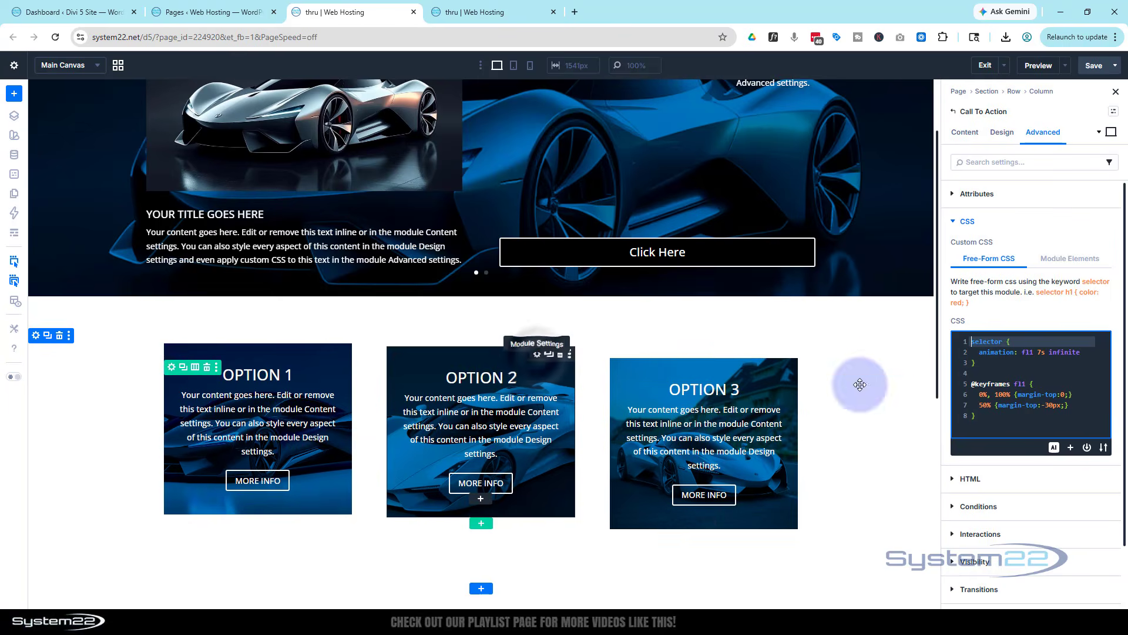
pyautogui.click(974, 416)
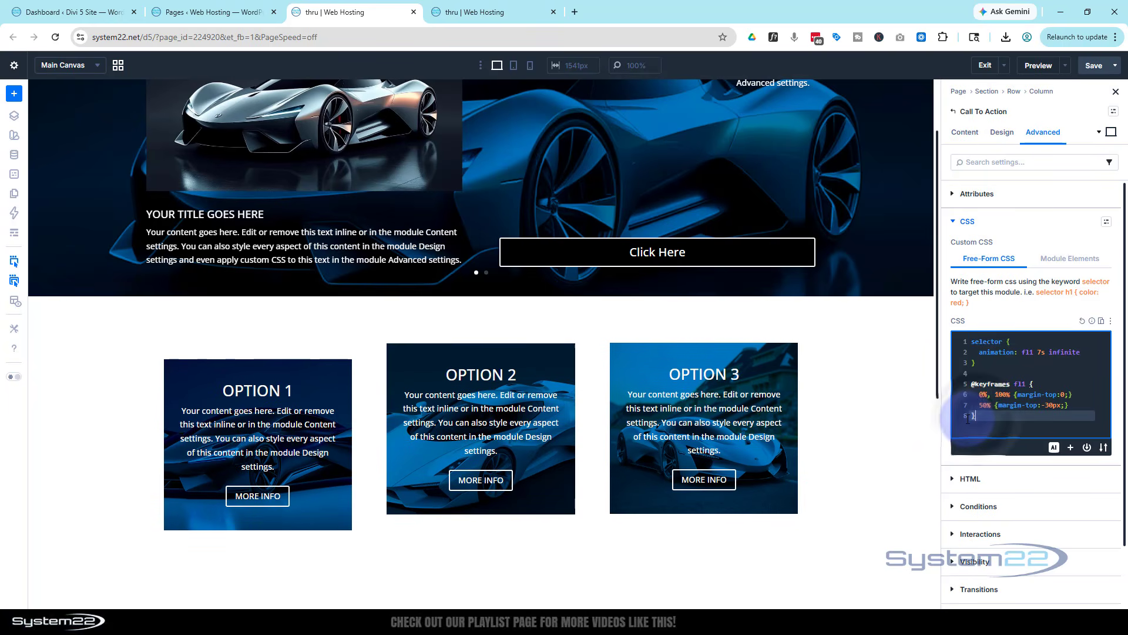
pyautogui.press('Return')
pyautogui.press('Return')
pyautogui.hotkey('ctrl', 'v')
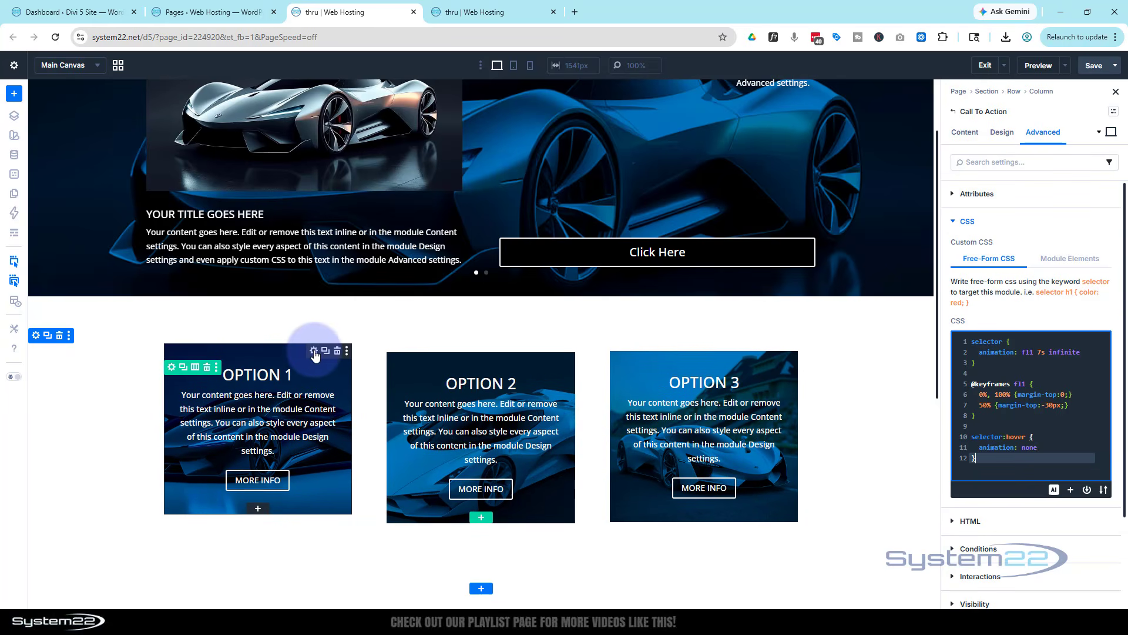
# Paste the copied selector:hover rule with animation: none below the keyframes in the Option 1 card's free-form CSS.
pyautogui.hotkey('ctrl', 'z')
pyautogui.hotkey('ctrl', 'z')
pyautogui.hotkey('ctrl', 'z')
pyautogui.hotkey('ctrl', 'z')
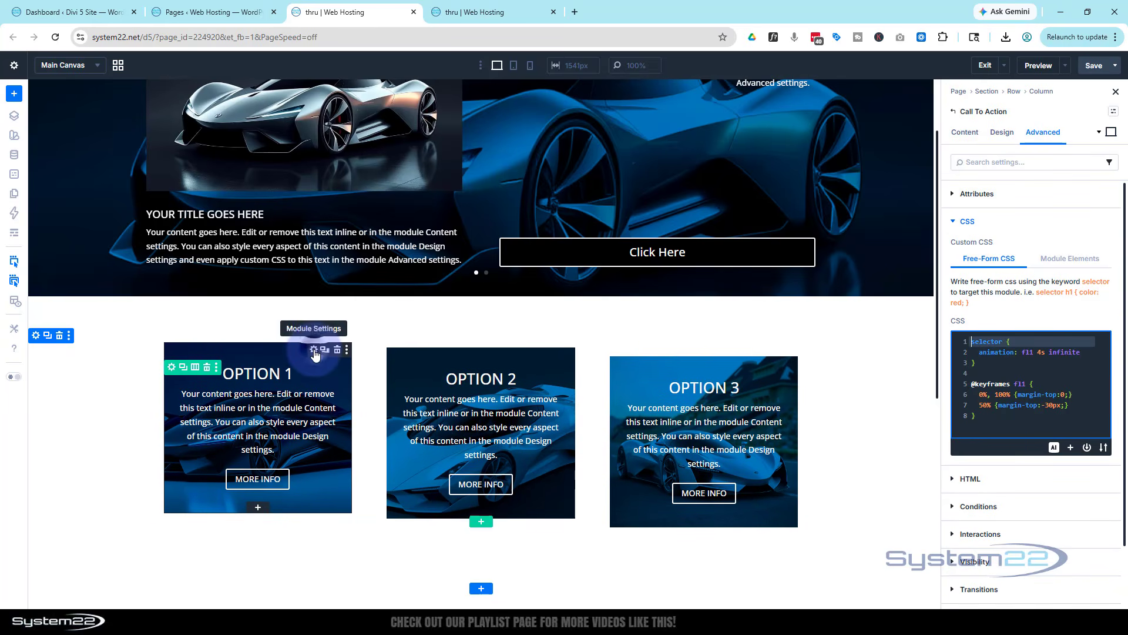
pyautogui.click(981, 416)
pyautogui.press('Return')
pyautogui.press('Return')
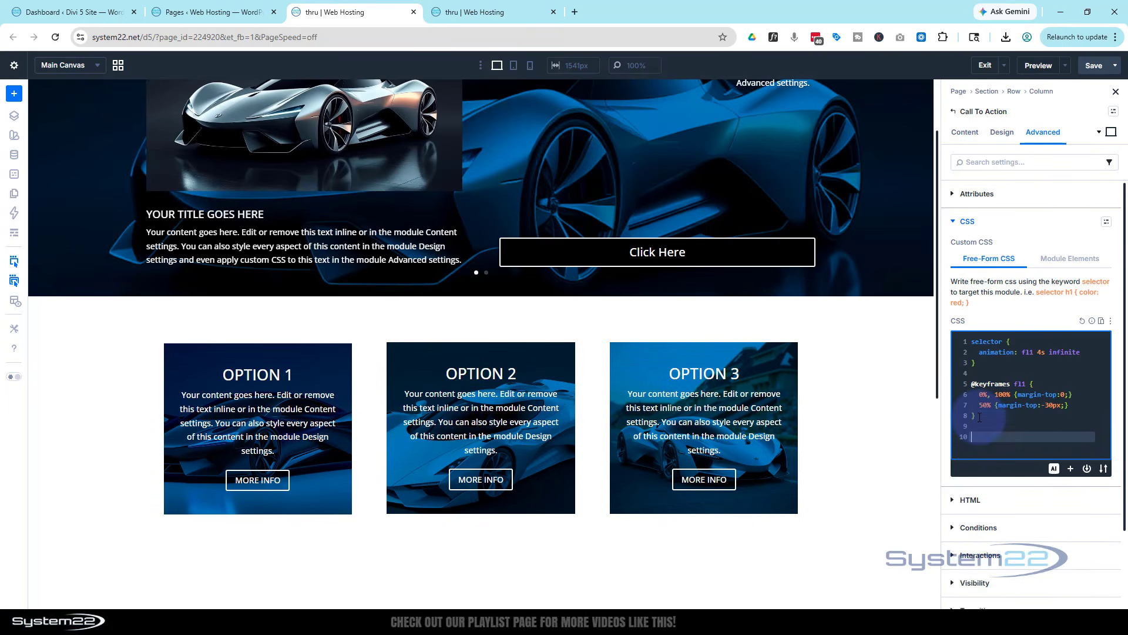
pyautogui.hotkey('ctrl', 'v')
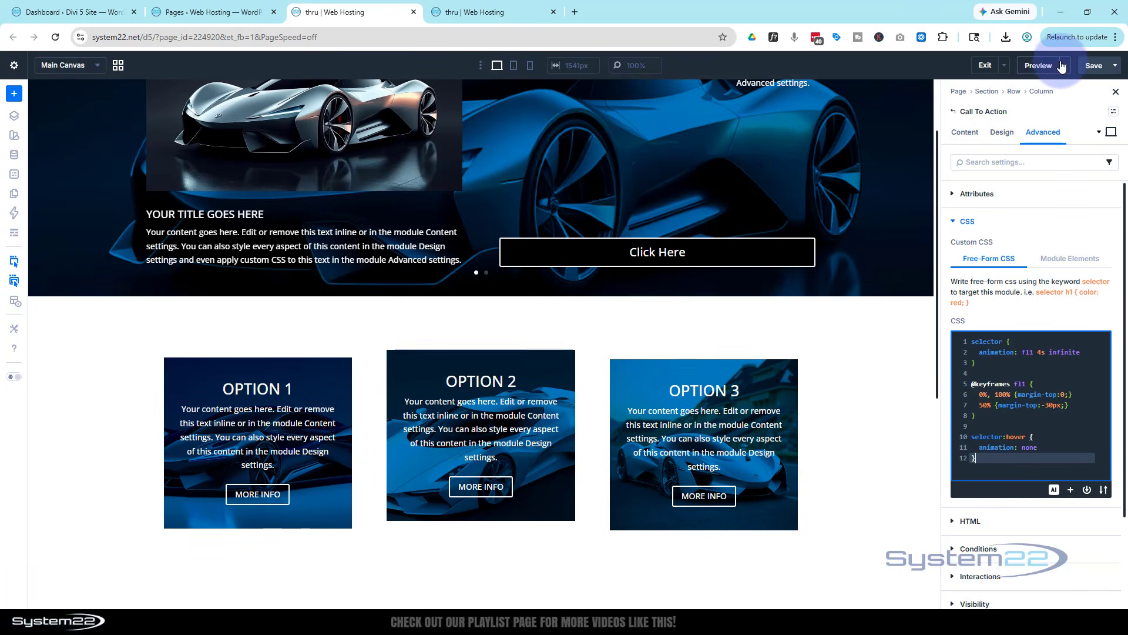
# Save the page and reload the front-end preview to check that each option card stops floating on hover.
pyautogui.click(1093, 67)
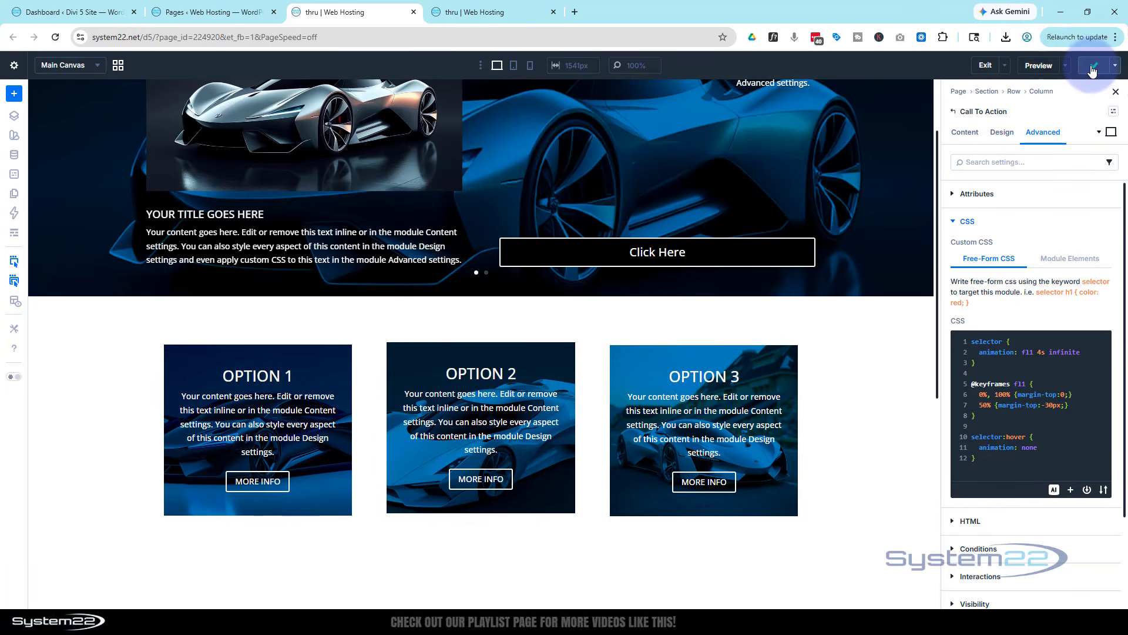
pyautogui.click(465, 12)
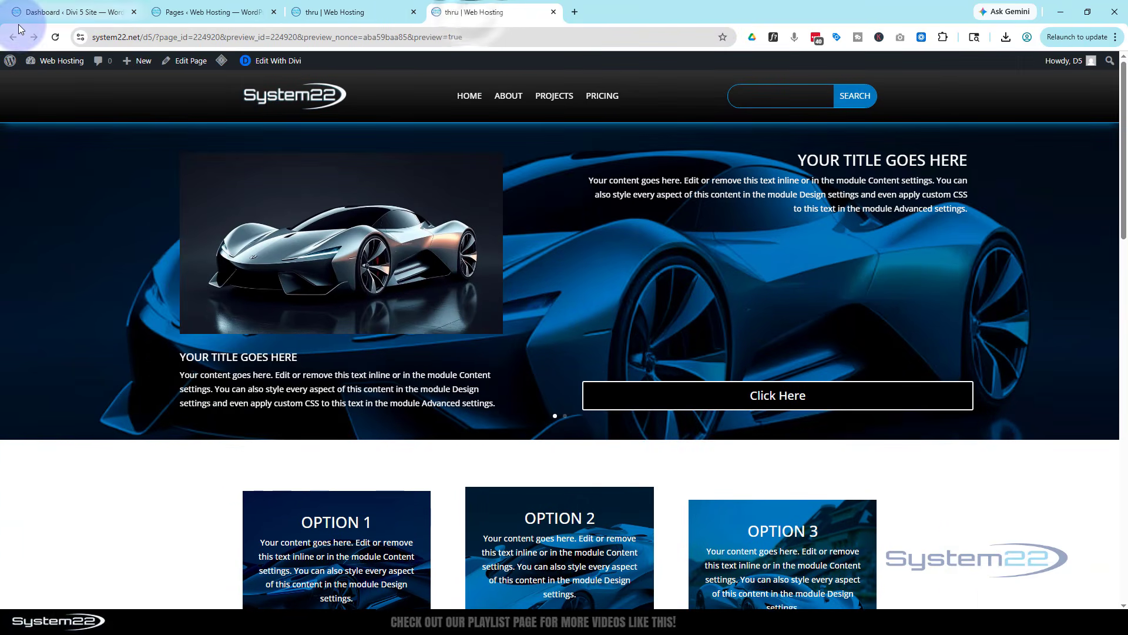
pyautogui.click(56, 37)
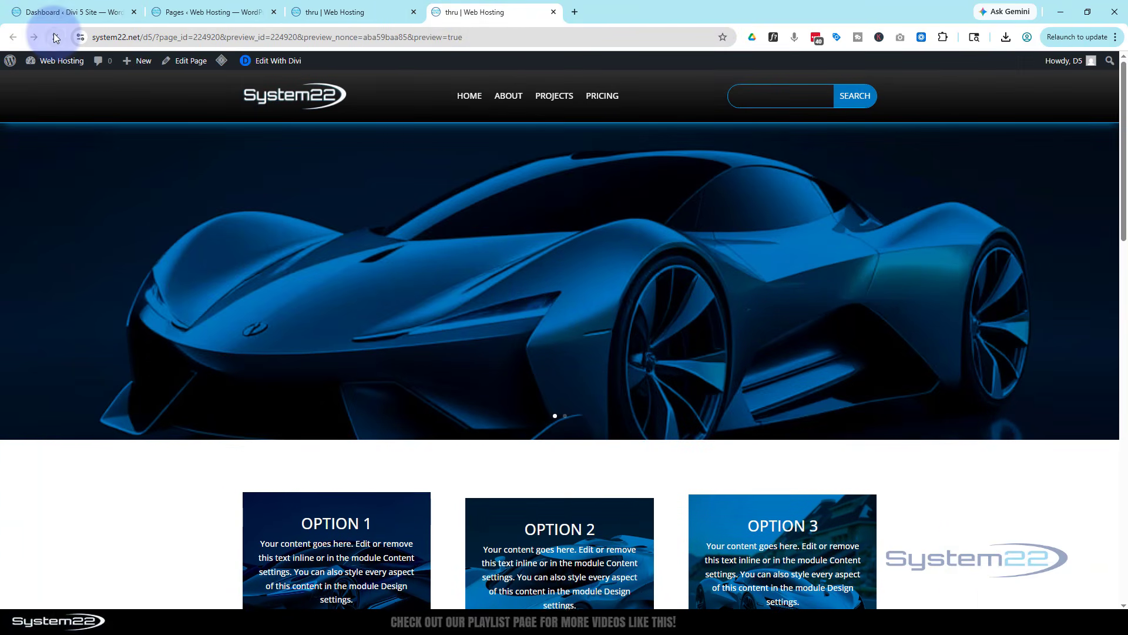
pyautogui.scroll(-4, 127, 184)
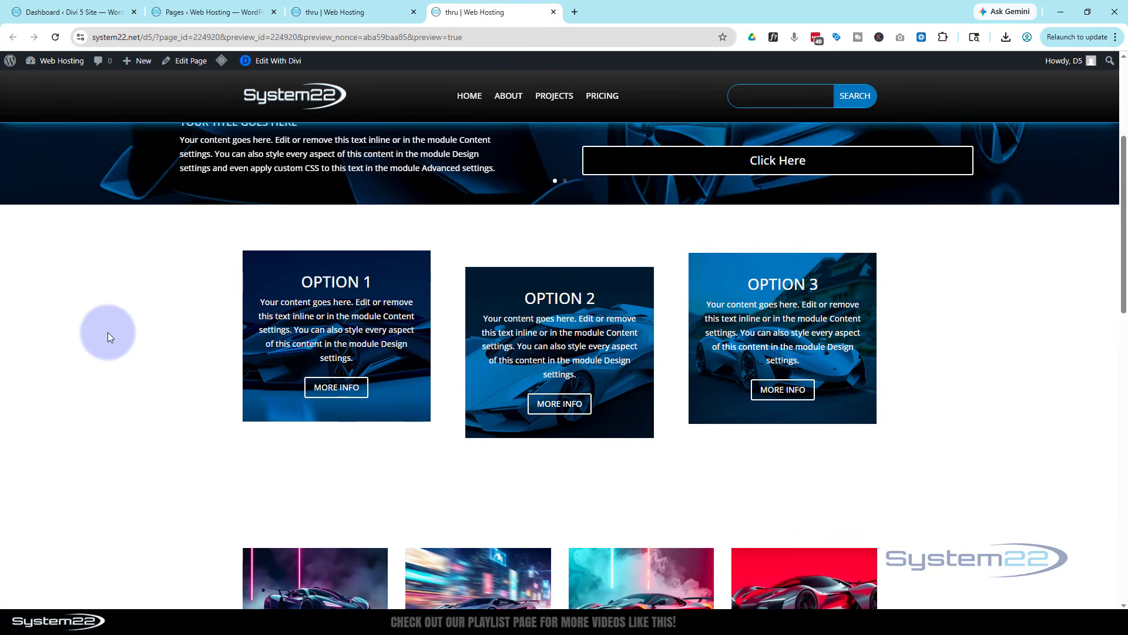
# Review the Option 1 card's complete free-form CSS in the builder and look at the floating cards in the front-end preview.
pyautogui.click(353, 12)
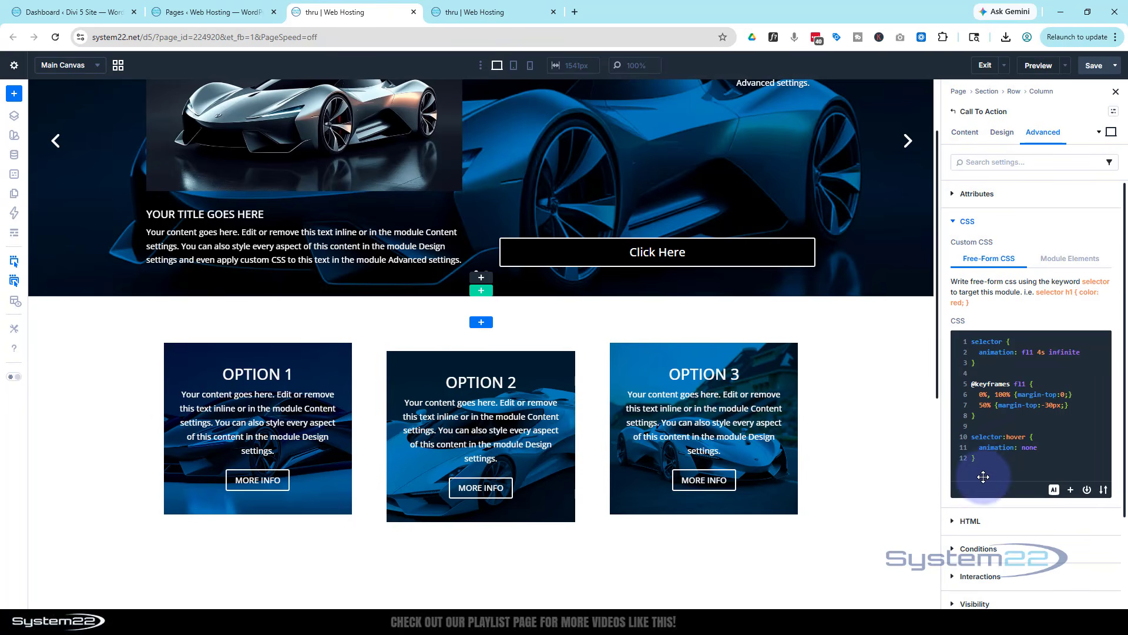
pyautogui.moveTo(982, 464); pyautogui.dragTo(970, 340)
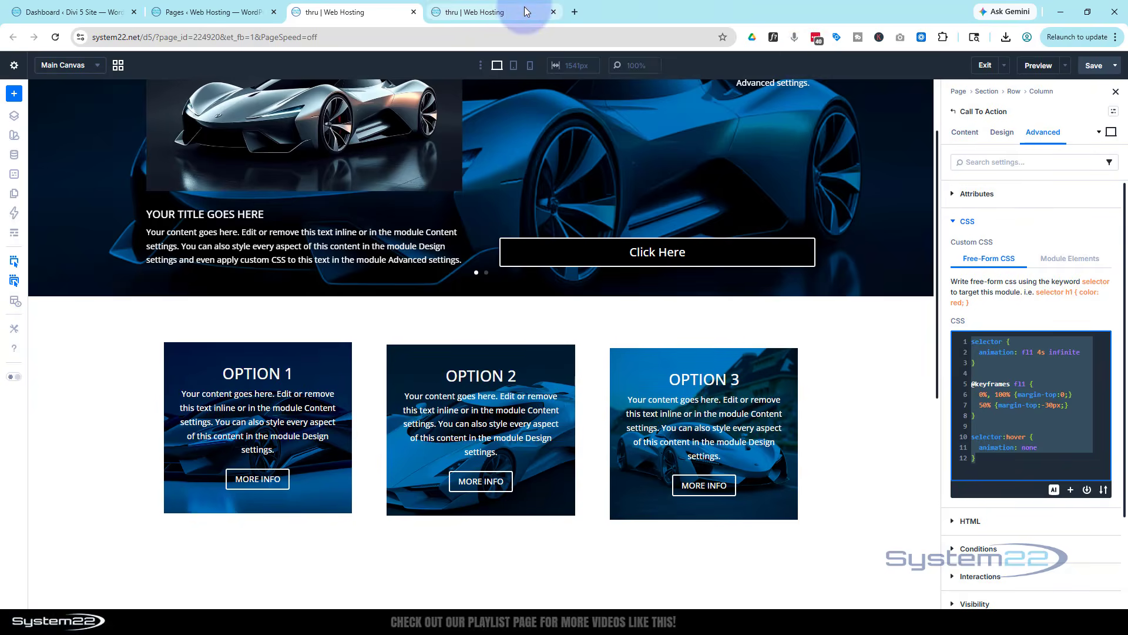
pyautogui.click(491, 12)
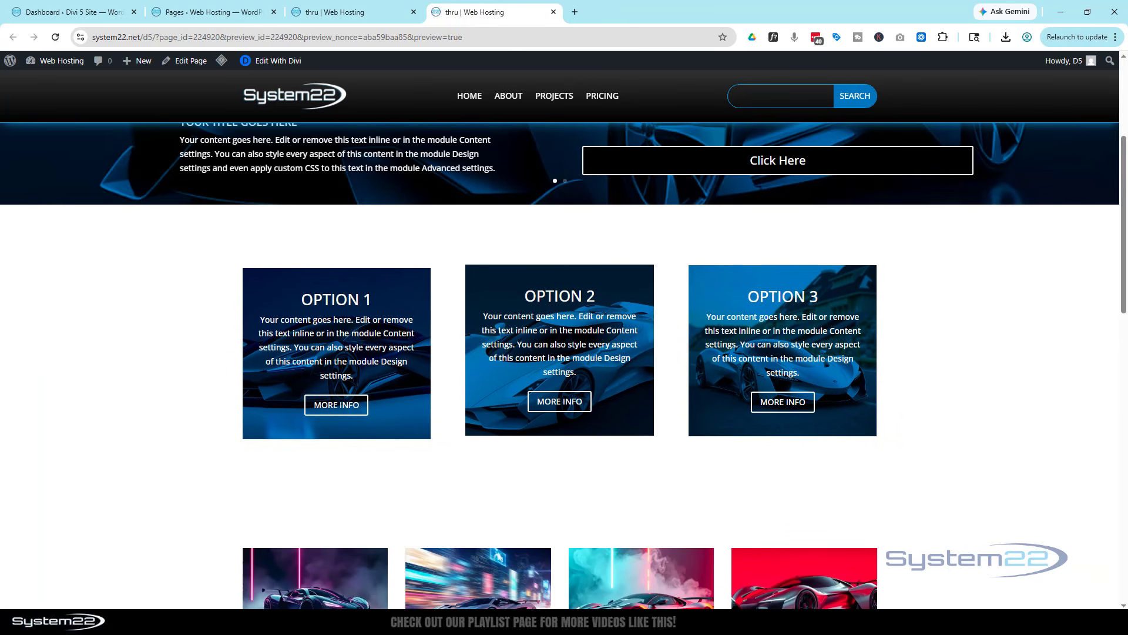